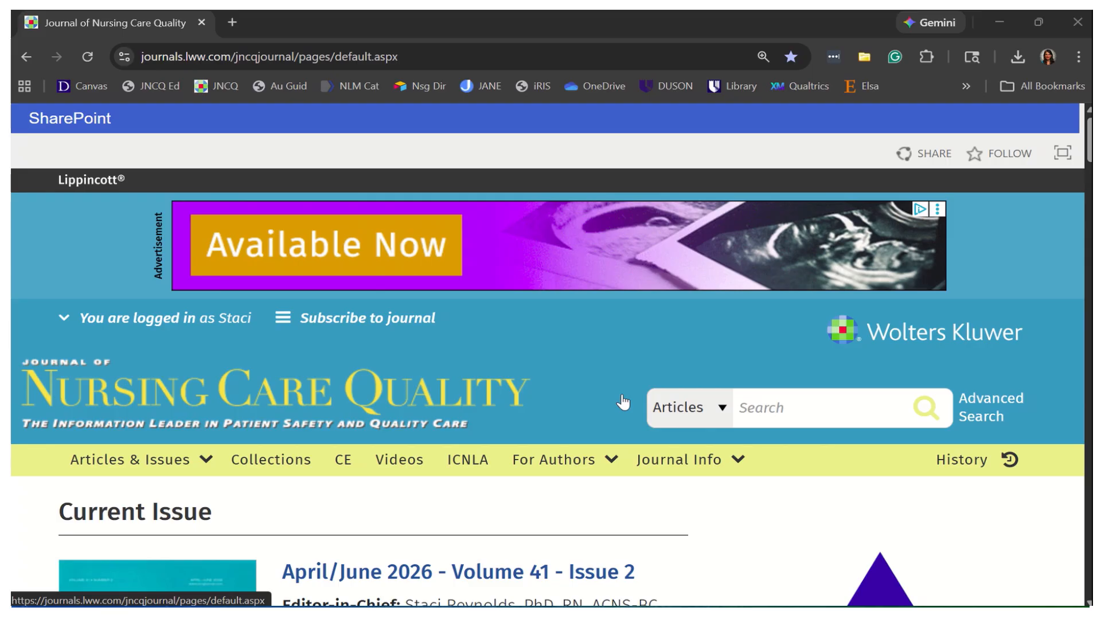
Open the journal's Editorial Manager submission site via For Authors > Submit a Manuscript
{"action": "left_click", "coordinate": [607, 467]}
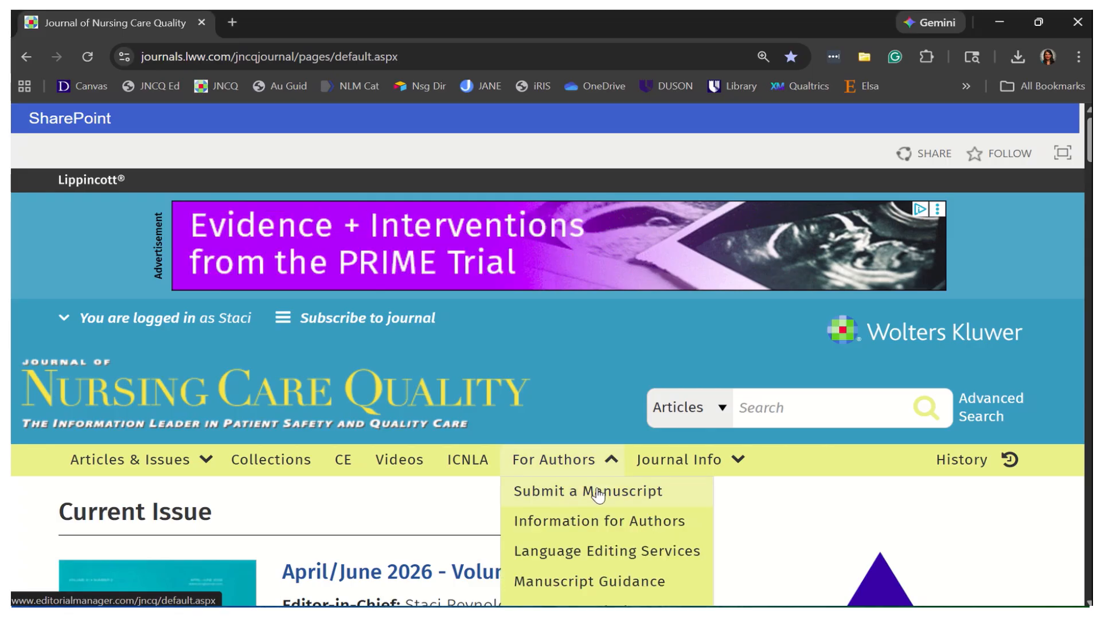
{"action": "left_click", "coordinate": [597, 492]}
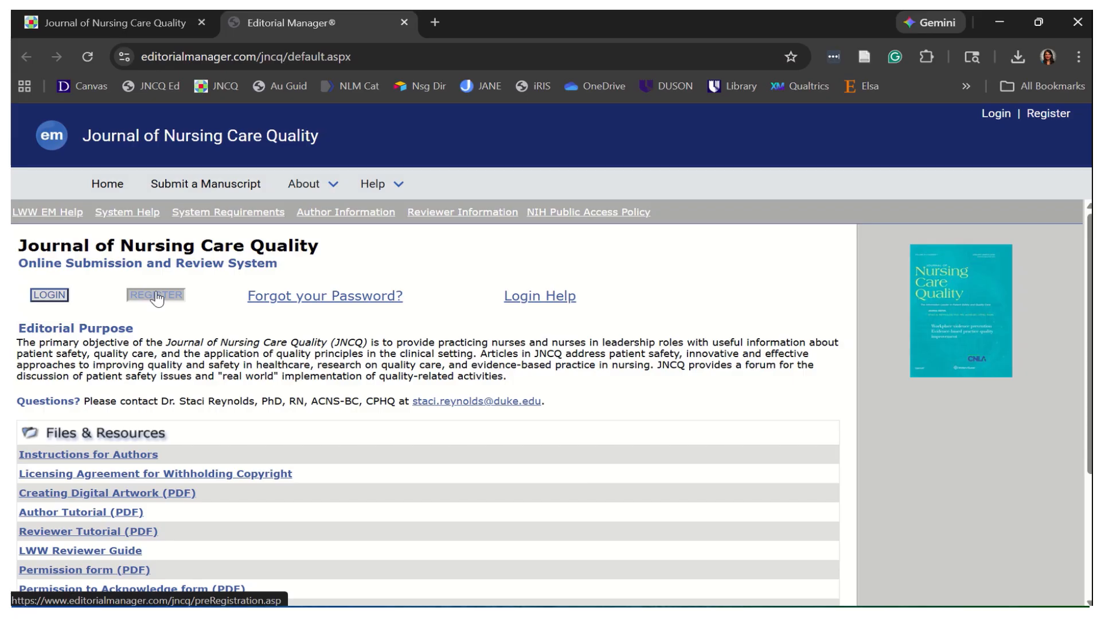
Log in to Editorial Manager as an author using the browser-autofilled credentials
{"action": "left_click", "coordinate": [58, 297]}
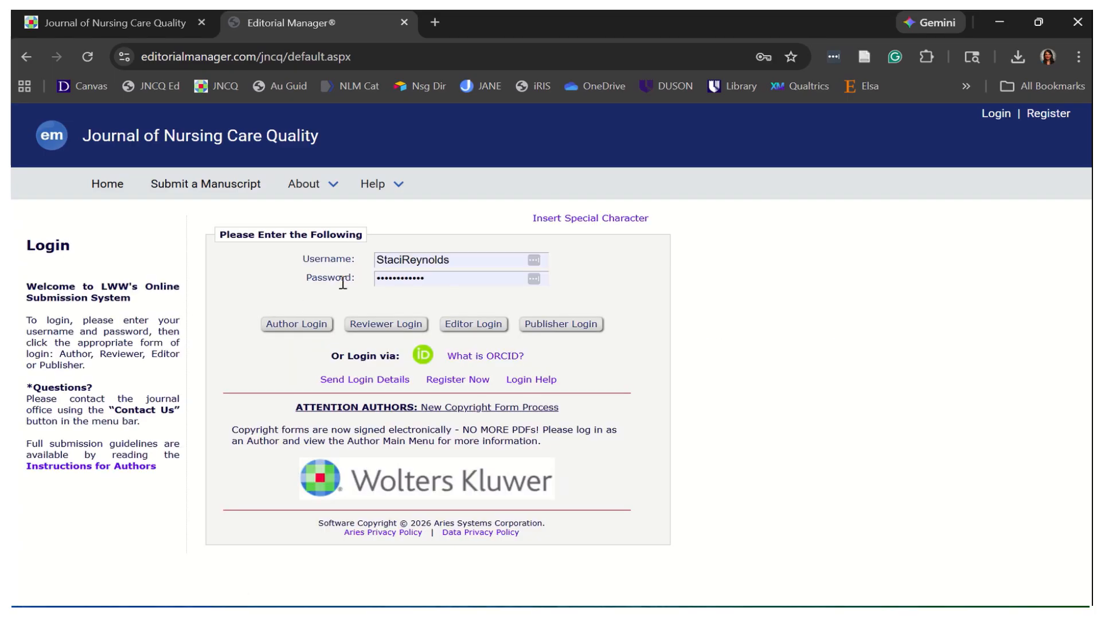
{"action": "left_click", "coordinate": [305, 325]}
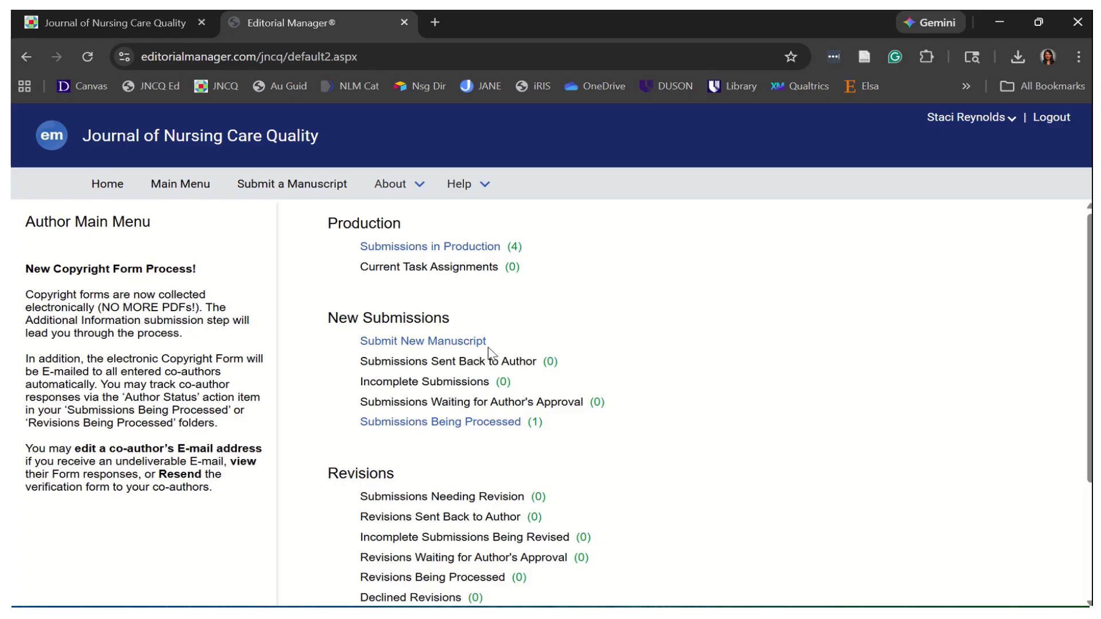
Start a new manuscript submission with article type Original Article and proceed to Attach Files
{"action": "left_click", "coordinate": [422, 344]}
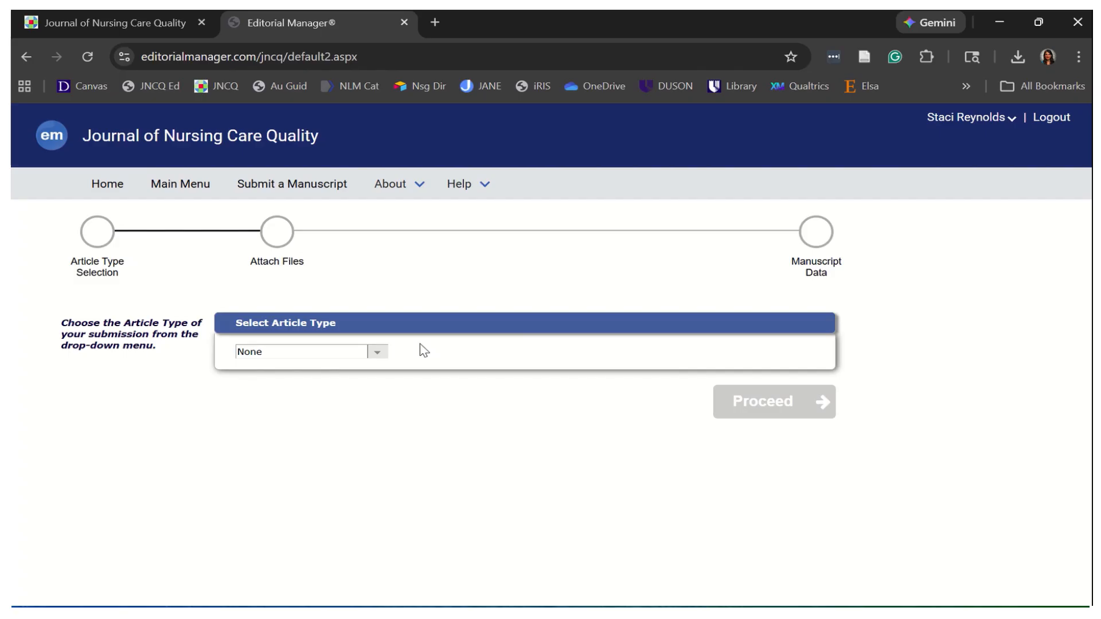
{"action": "left_click", "coordinate": [378, 353]}
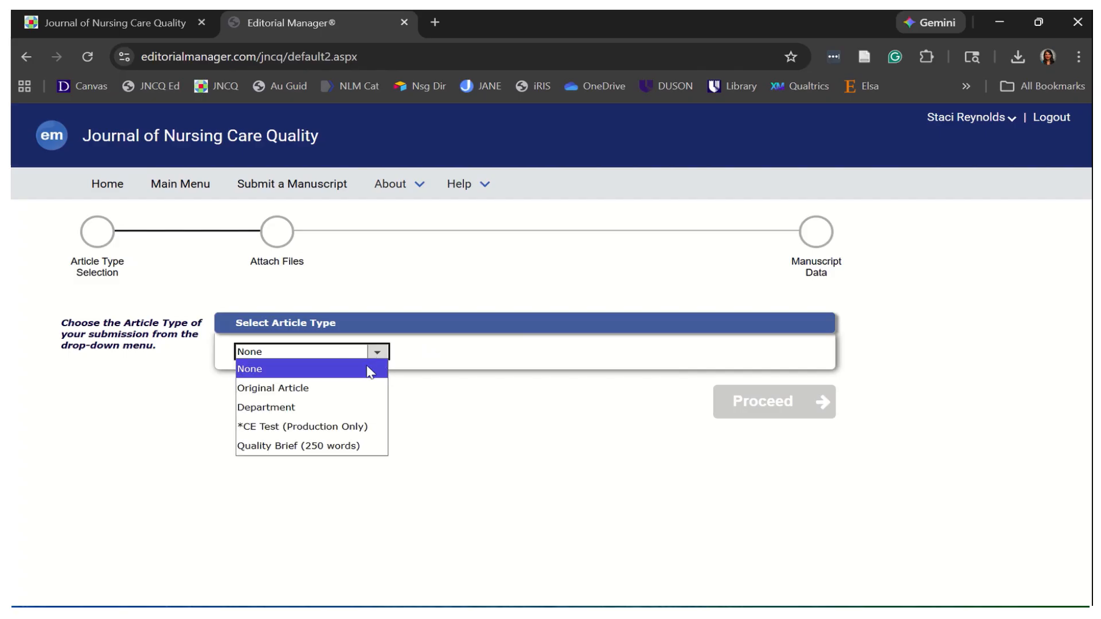
{"action": "left_click", "coordinate": [355, 389]}
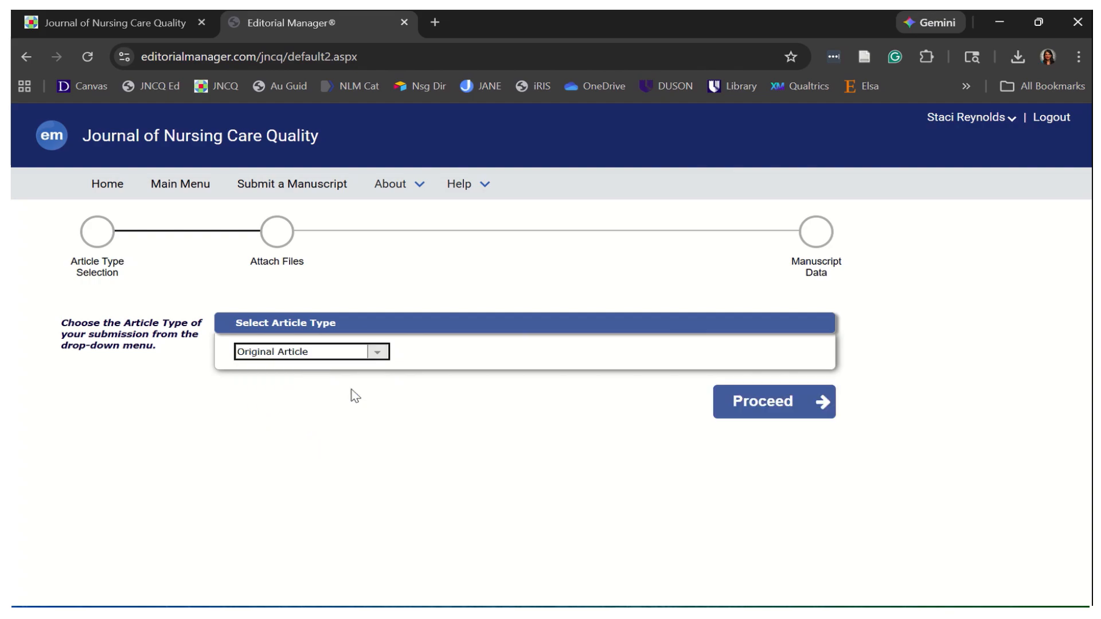
{"action": "left_click", "coordinate": [759, 395]}
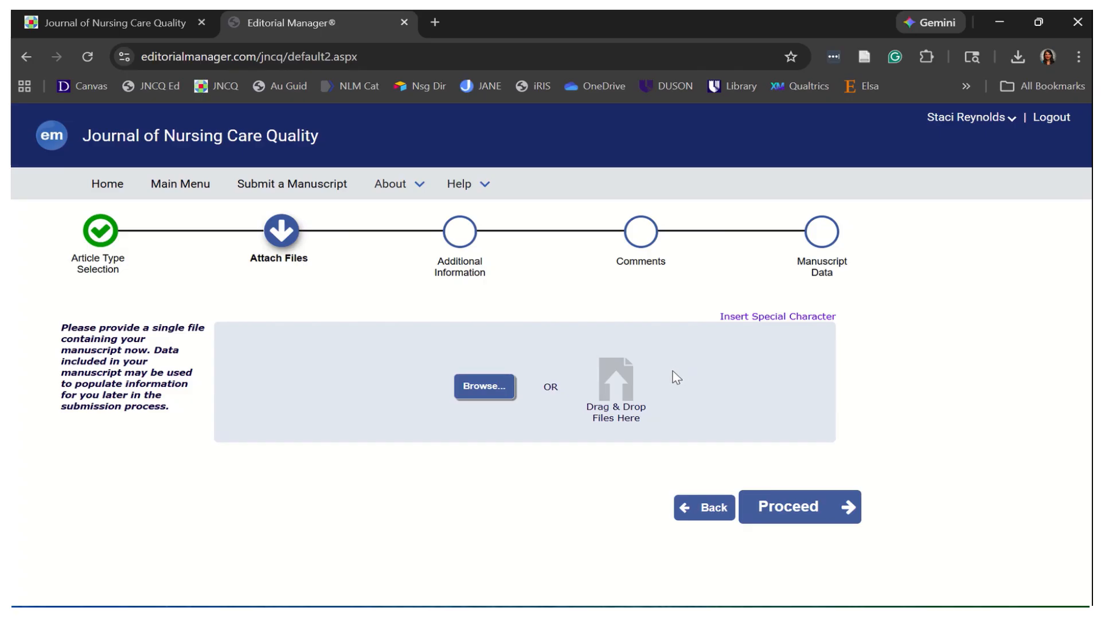
Upload Cover Letter.docx from Desktop > Manuscript Submission_Example
{"action": "left_click", "coordinate": [482, 388]}
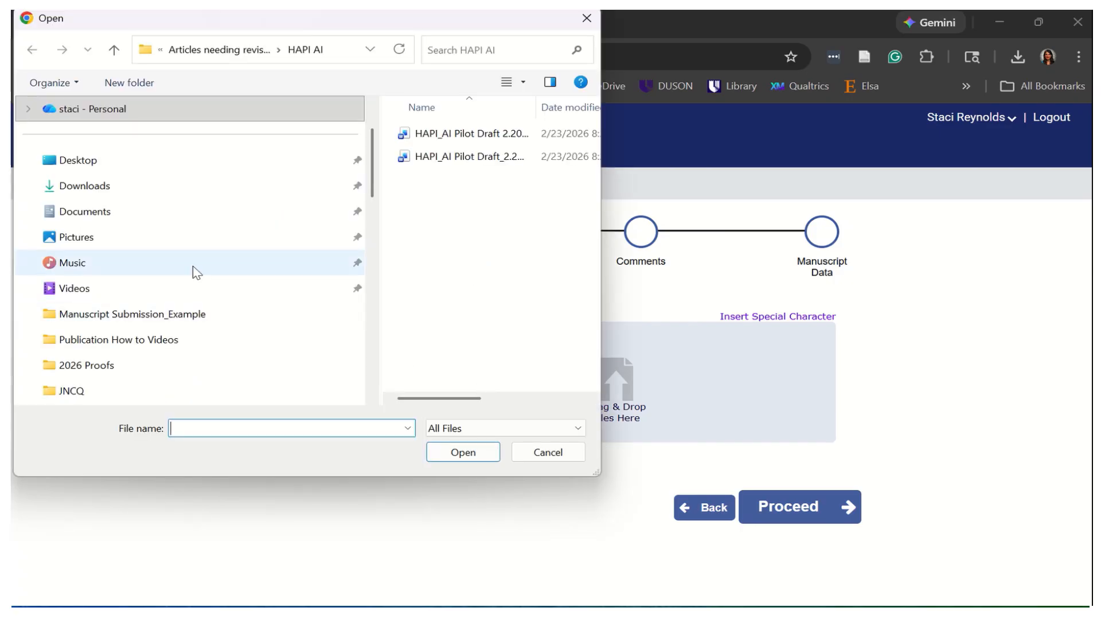
{"action": "left_click", "coordinate": [64, 165]}
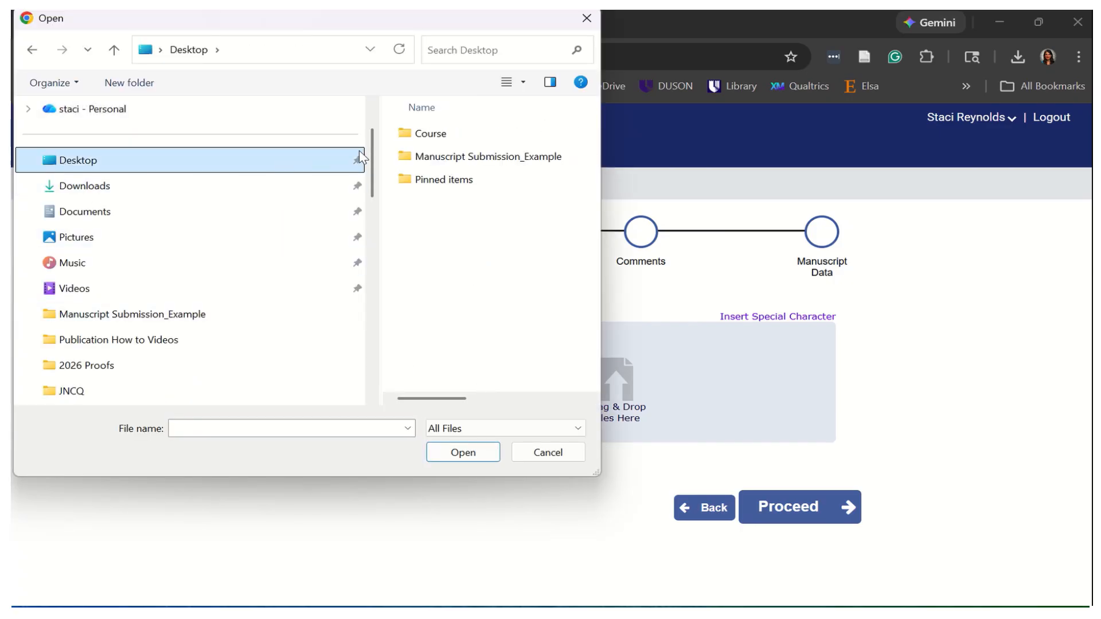
{"action": "double_click", "coordinate": [437, 156]}
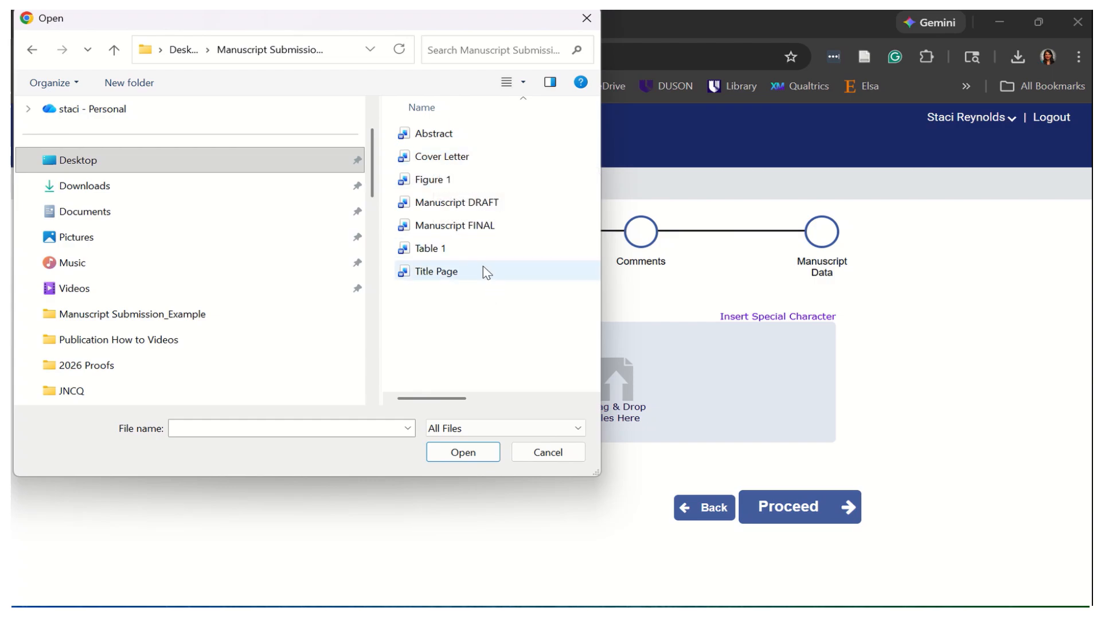
{"action": "left_click", "coordinate": [443, 161]}
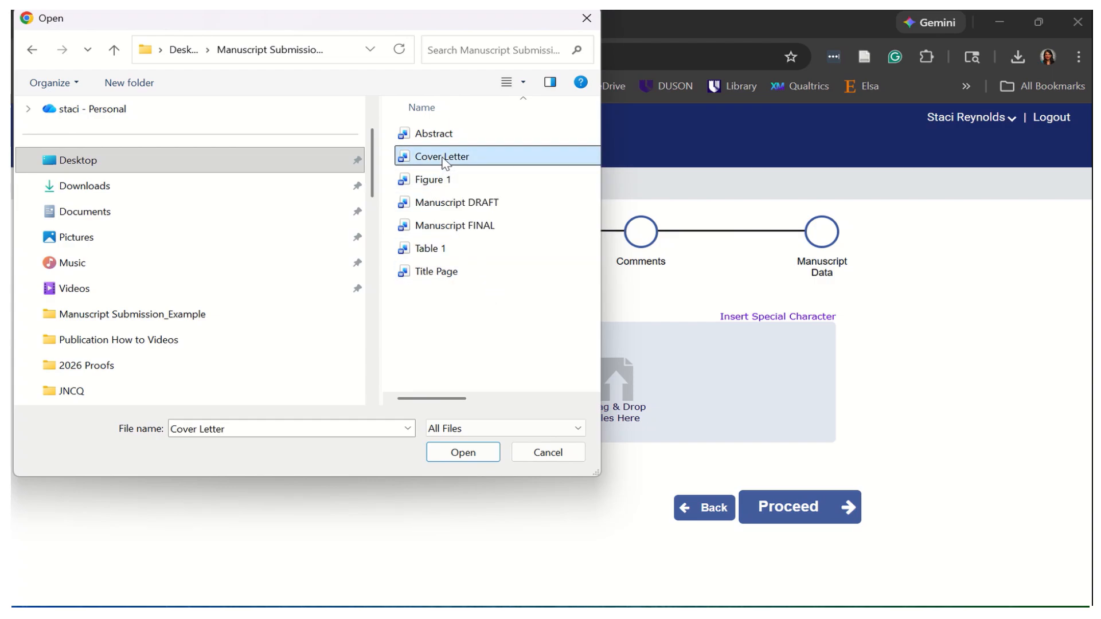
{"action": "left_click", "coordinate": [463, 452]}
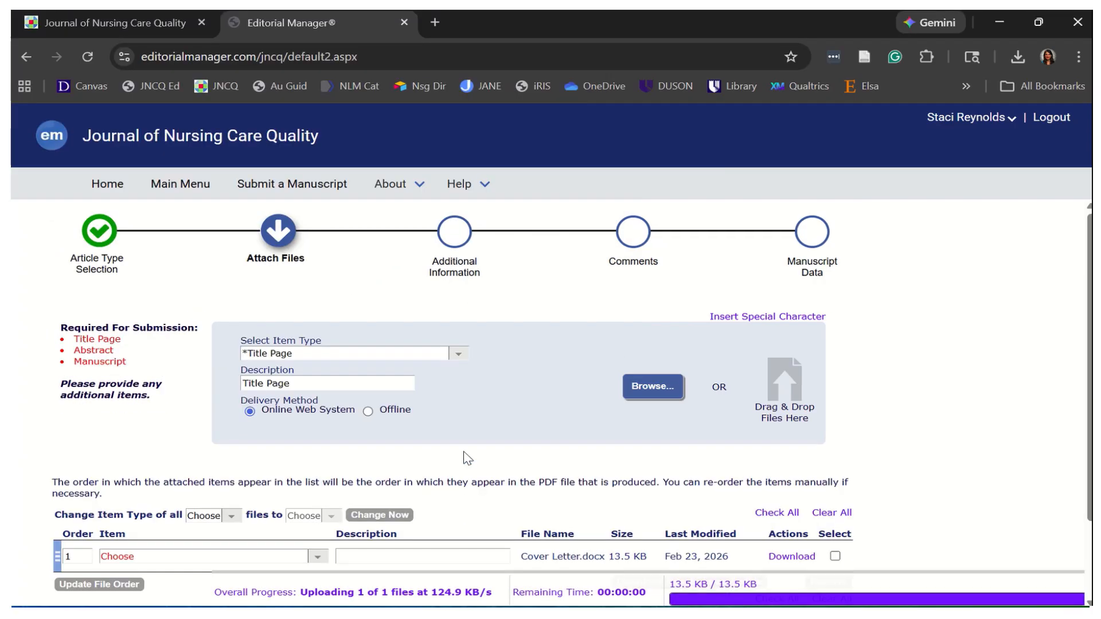
{"action": "scroll", "coordinate": [447, 447], "scroll_direction": "down", "scroll_amount": 2}
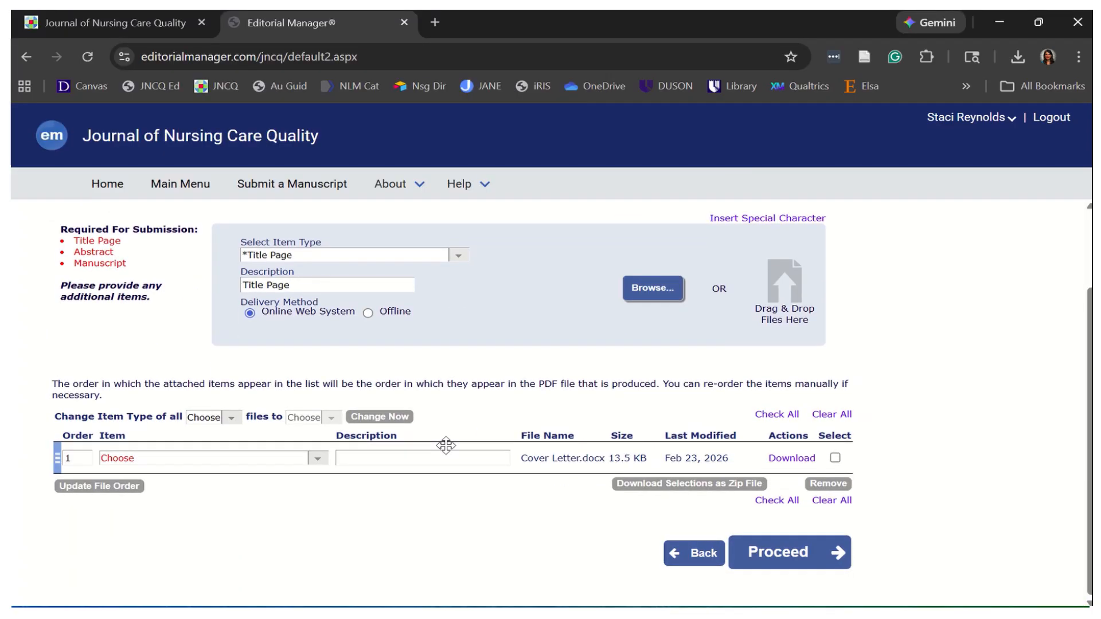
Set the uploaded file's item type to Cover Letter with description 'Cover Letter'
{"action": "left_click", "coordinate": [272, 462]}
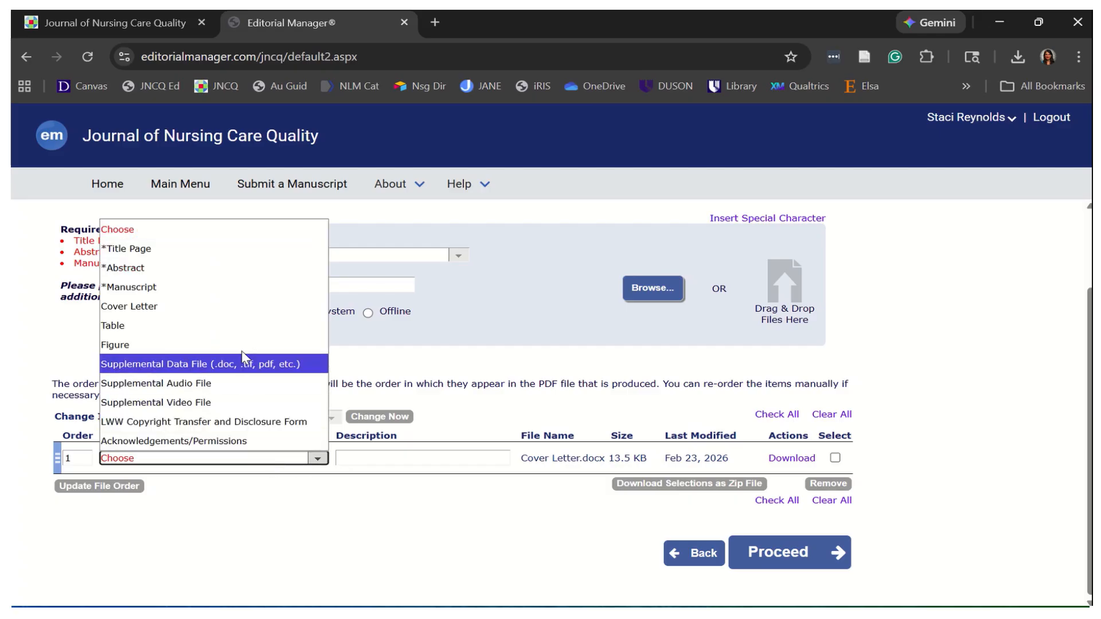
{"action": "left_click", "coordinate": [243, 315]}
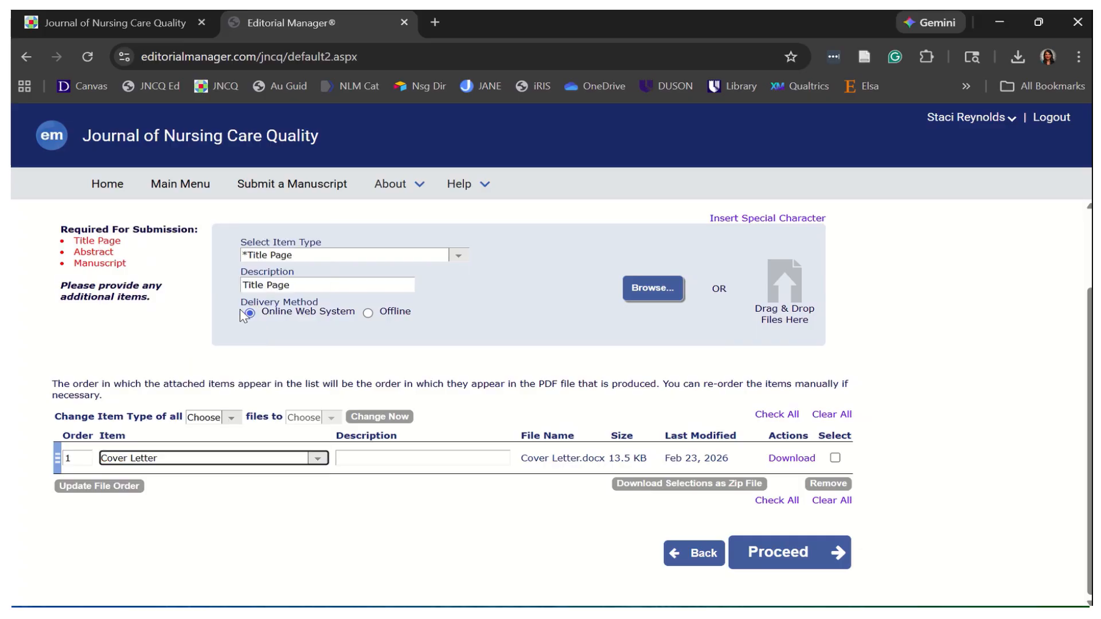
{"action": "left_click", "coordinate": [386, 459]}
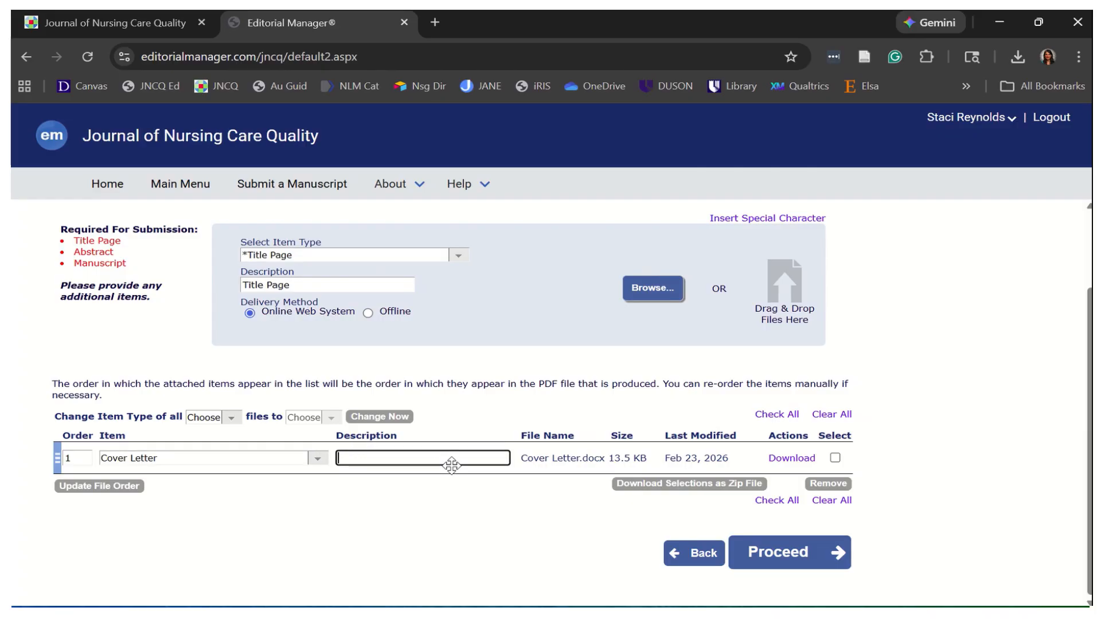
{"action": "type", "text": "Cover Letter"}
{"action": "scroll", "coordinate": [452, 466], "scroll_direction": "up", "scroll_amount": 2}
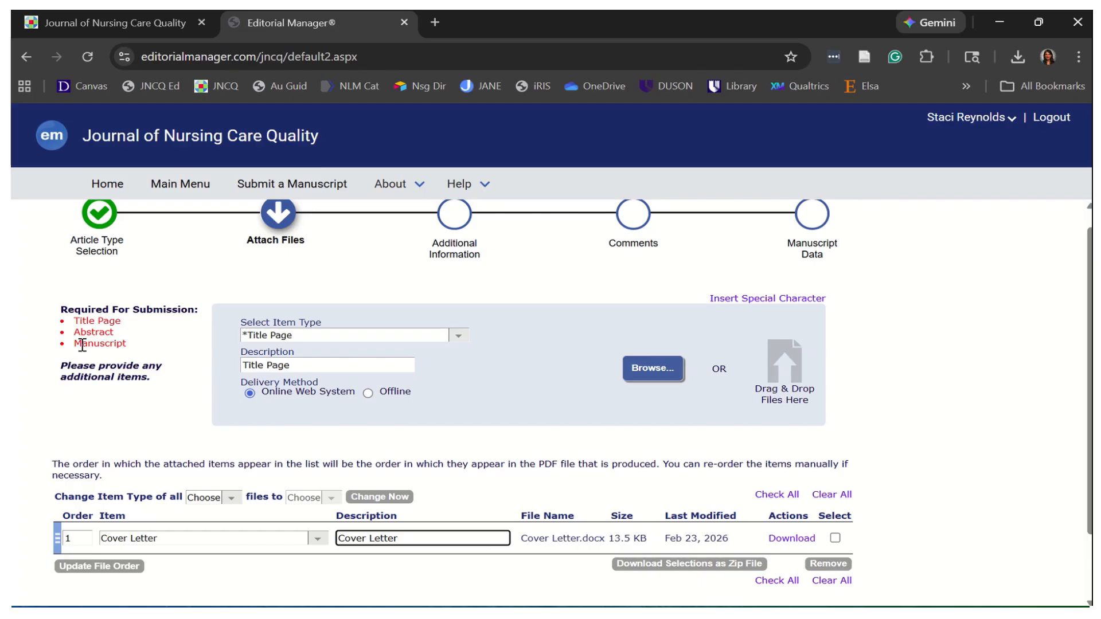
Attach the Title Page file as a Title Page item
{"action": "left_click", "coordinate": [344, 343]}
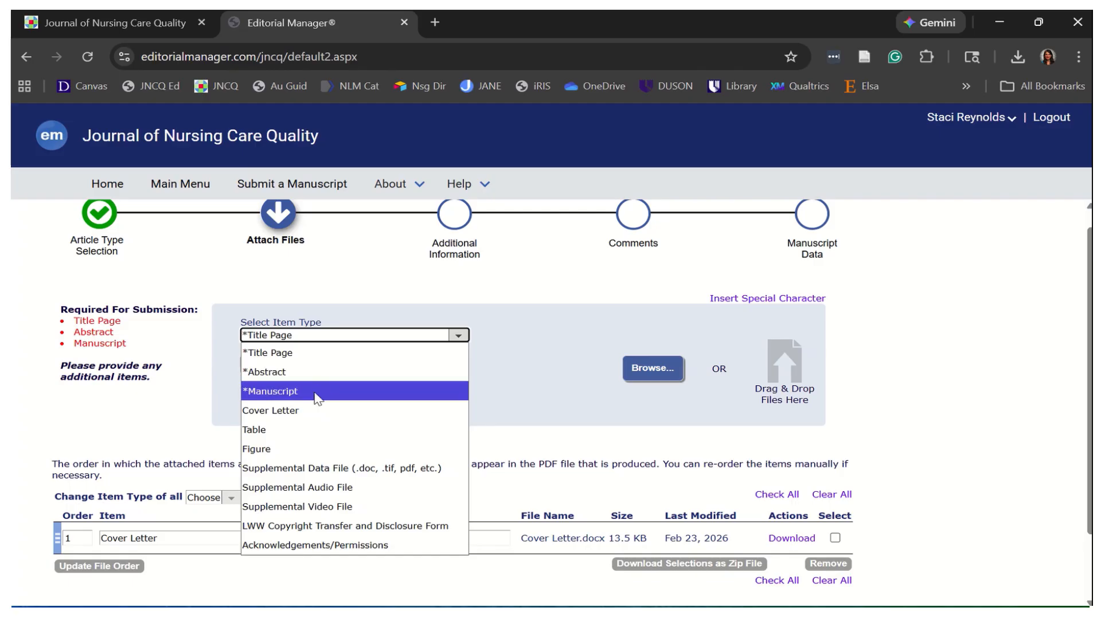
{"action": "left_click", "coordinate": [309, 353]}
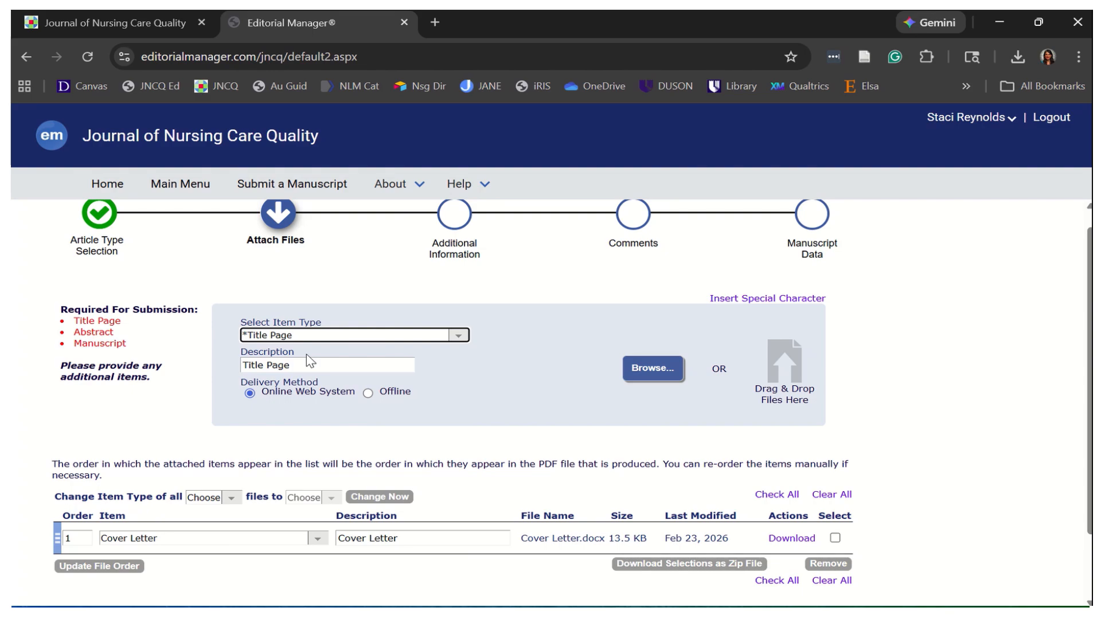
{"action": "left_click", "coordinate": [646, 369]}
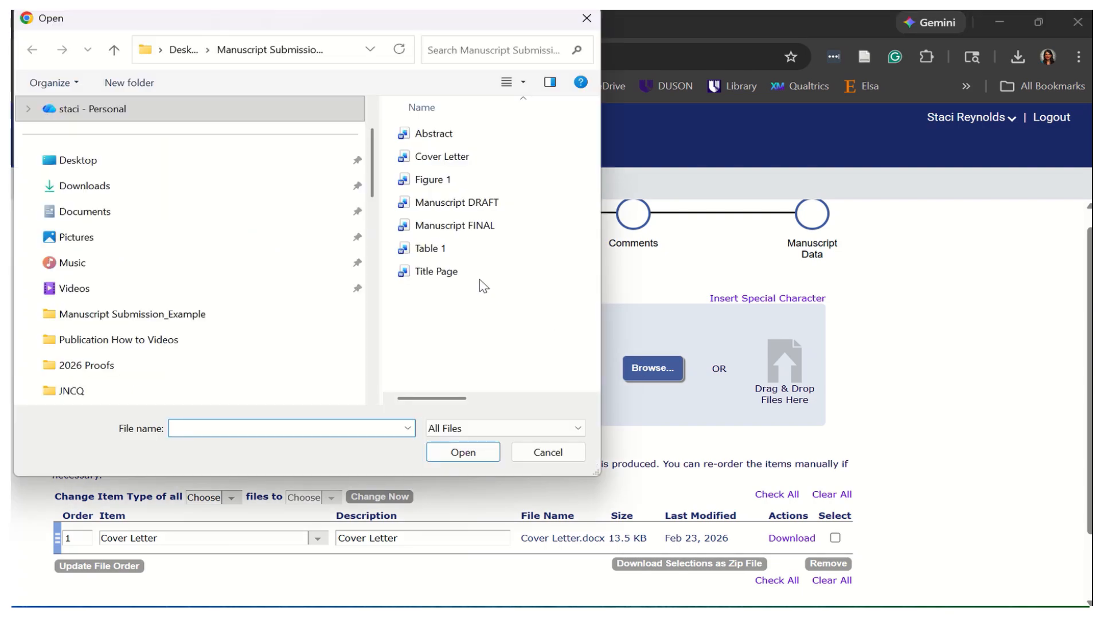
{"action": "left_click", "coordinate": [447, 270]}
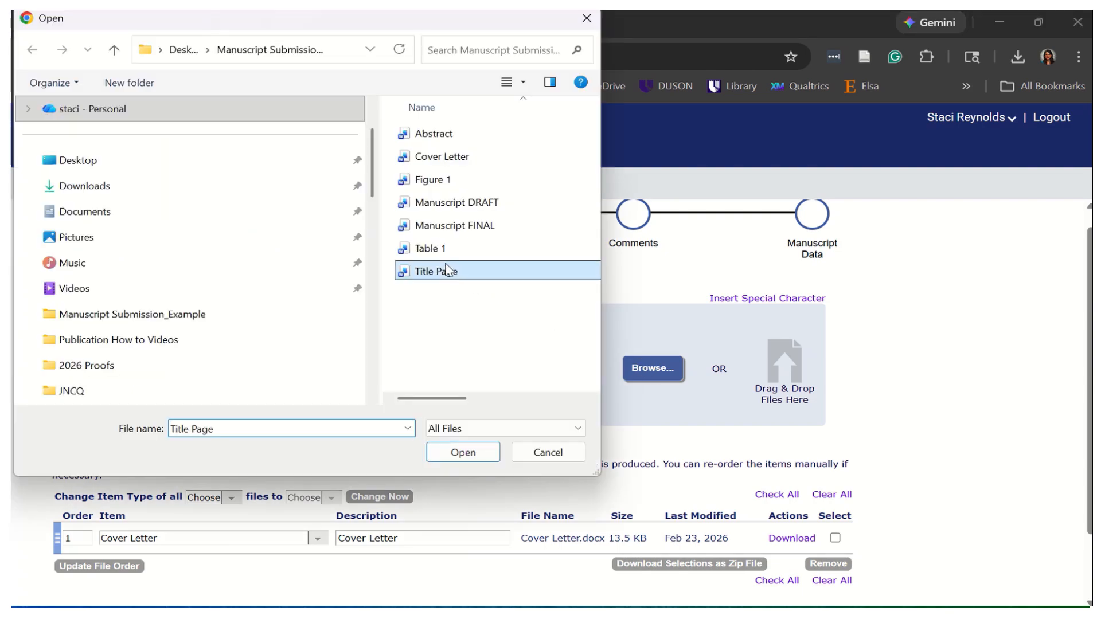
{"action": "left_click", "coordinate": [467, 461]}
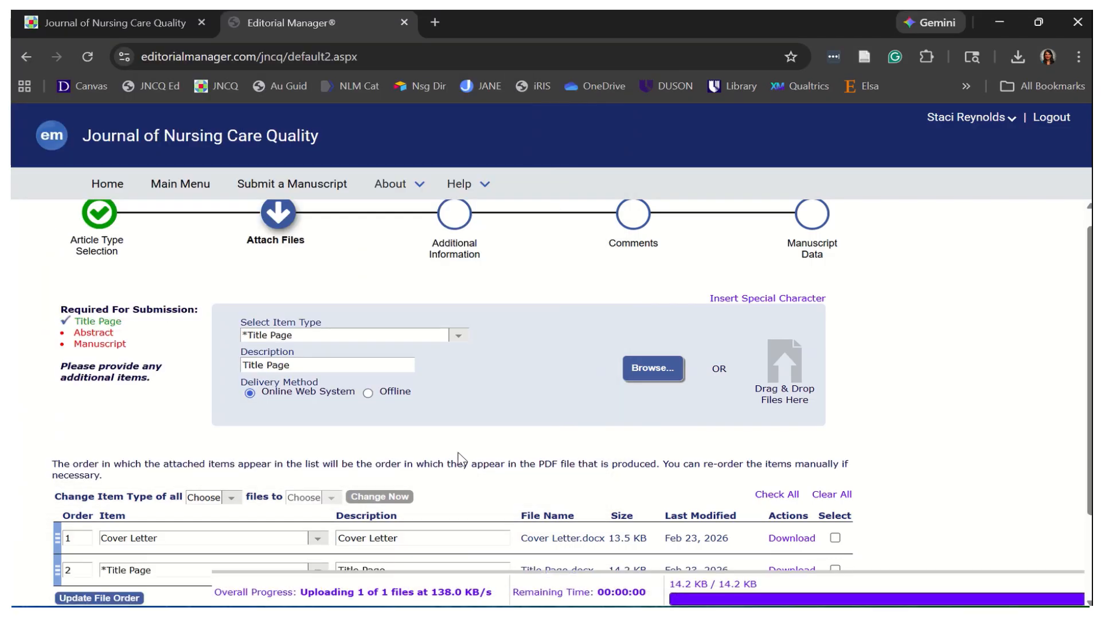
{"action": "scroll", "coordinate": [459, 453], "scroll_direction": "down", "scroll_amount": 2}
{"action": "scroll", "coordinate": [445, 378], "scroll_direction": "up", "scroll_amount": 1}
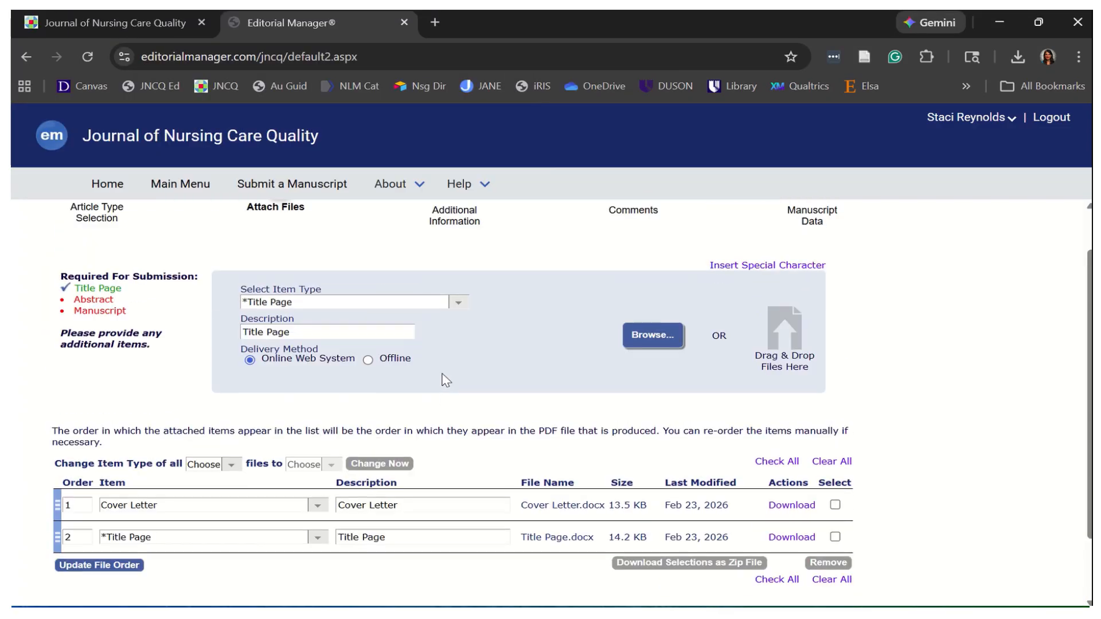
Attach the Abstract file as an Abstract item
{"action": "left_click", "coordinate": [408, 305]}
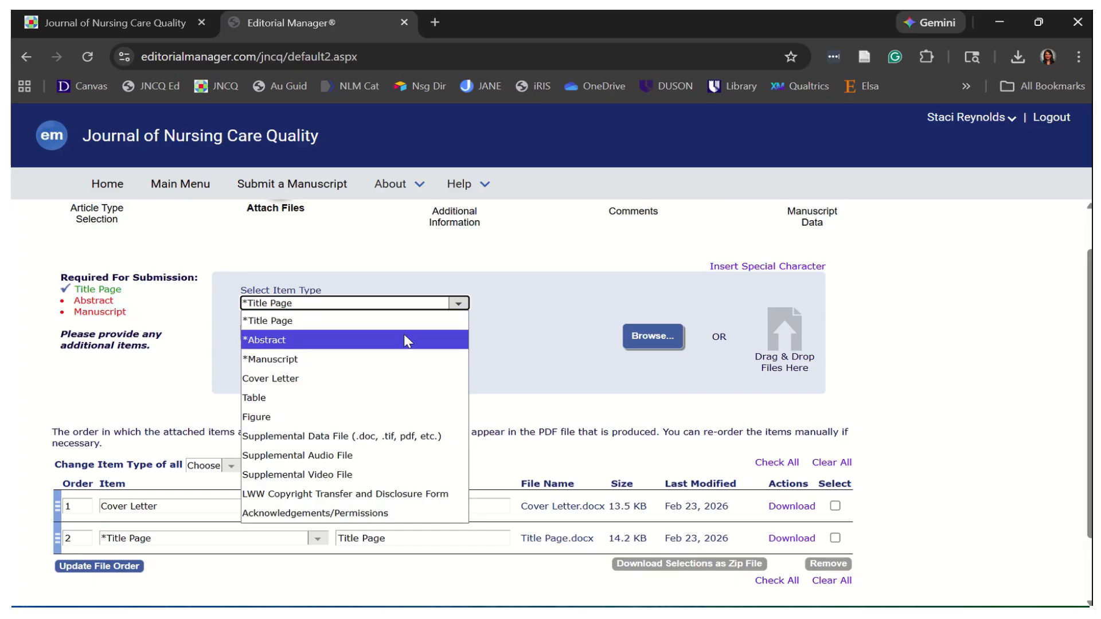
{"action": "left_click", "coordinate": [404, 339]}
{"action": "left_click", "coordinate": [630, 335]}
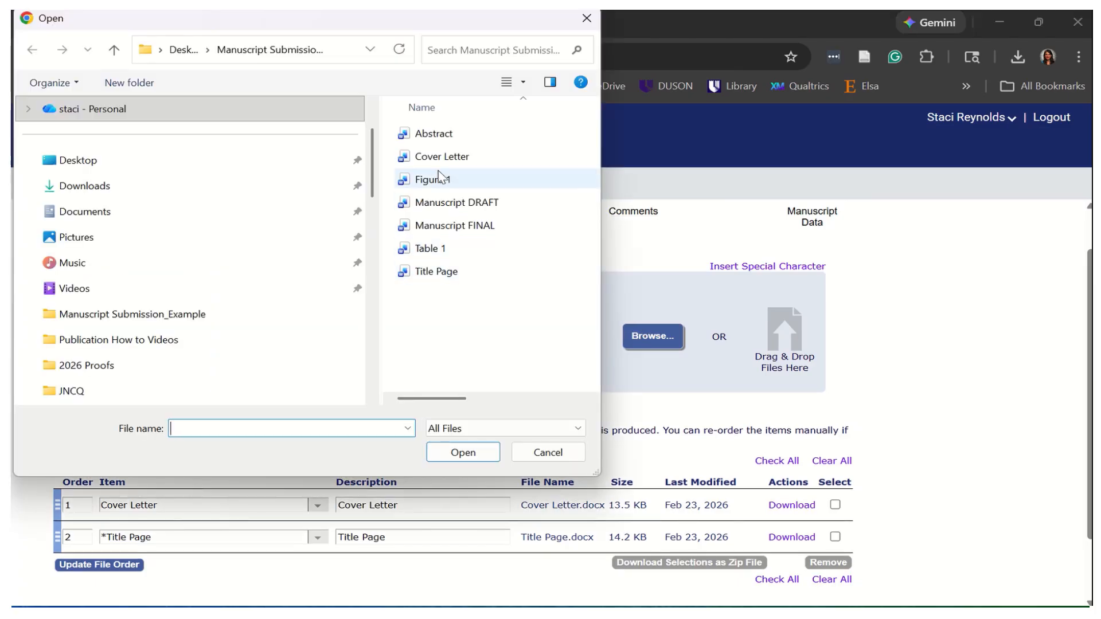
{"action": "left_click", "coordinate": [434, 135]}
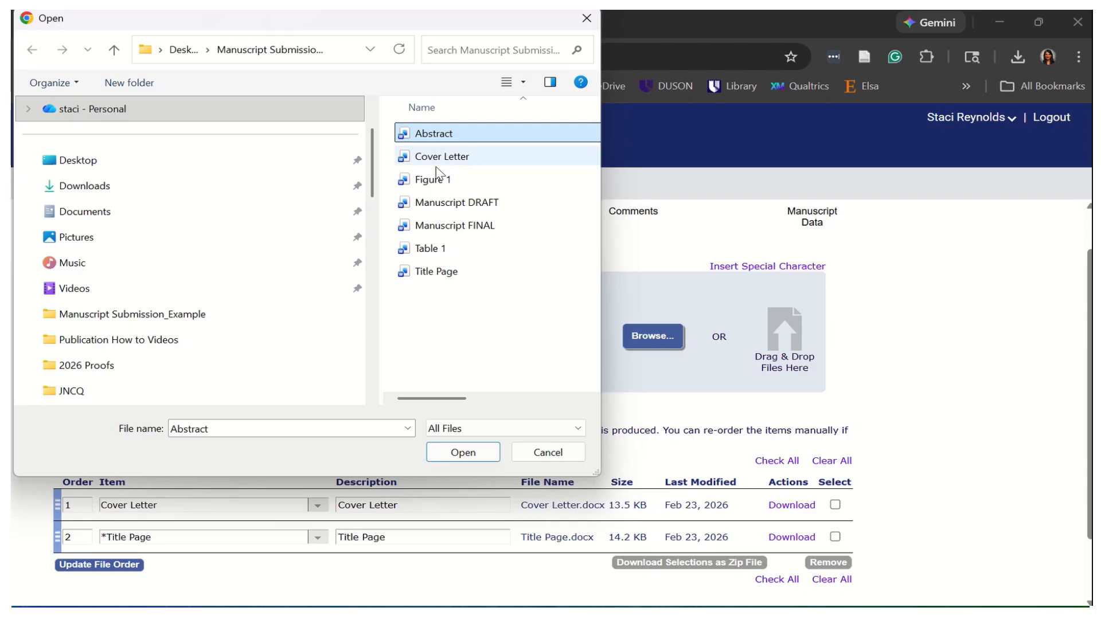
{"action": "left_click", "coordinate": [464, 453]}
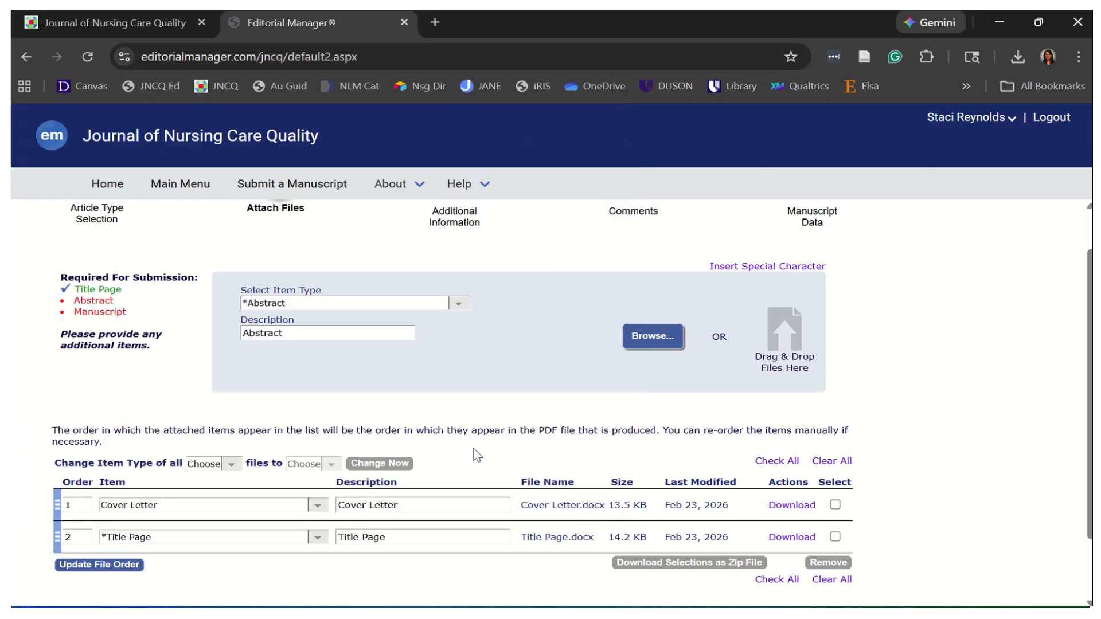
Attach the Manuscript DRAFT file as the Manuscript item
{"action": "left_click", "coordinate": [345, 311]}
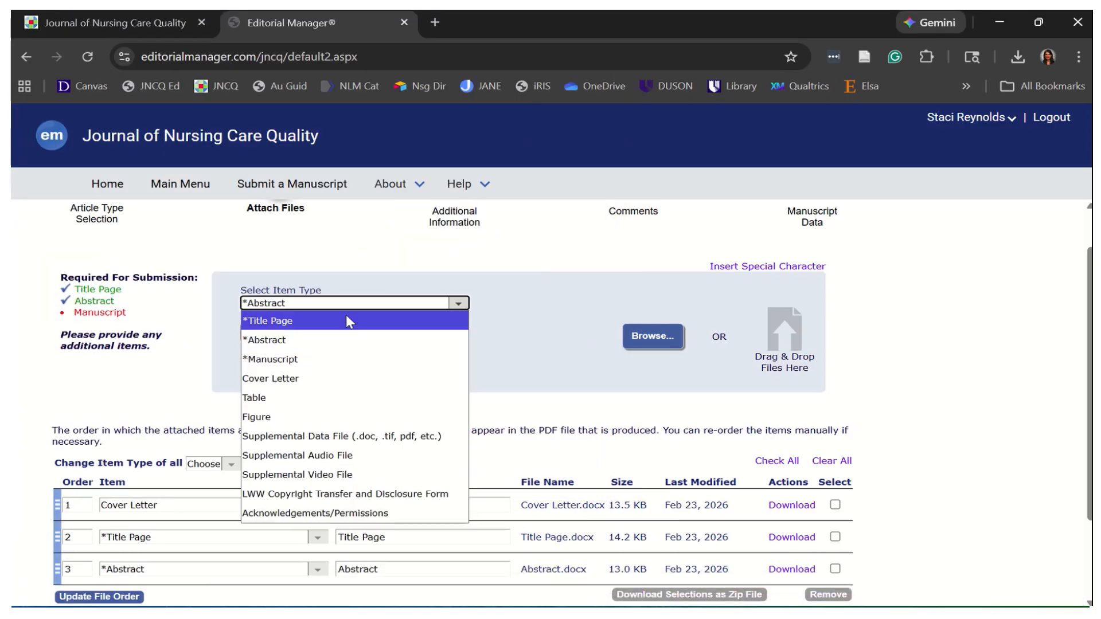
{"action": "left_click", "coordinate": [351, 361]}
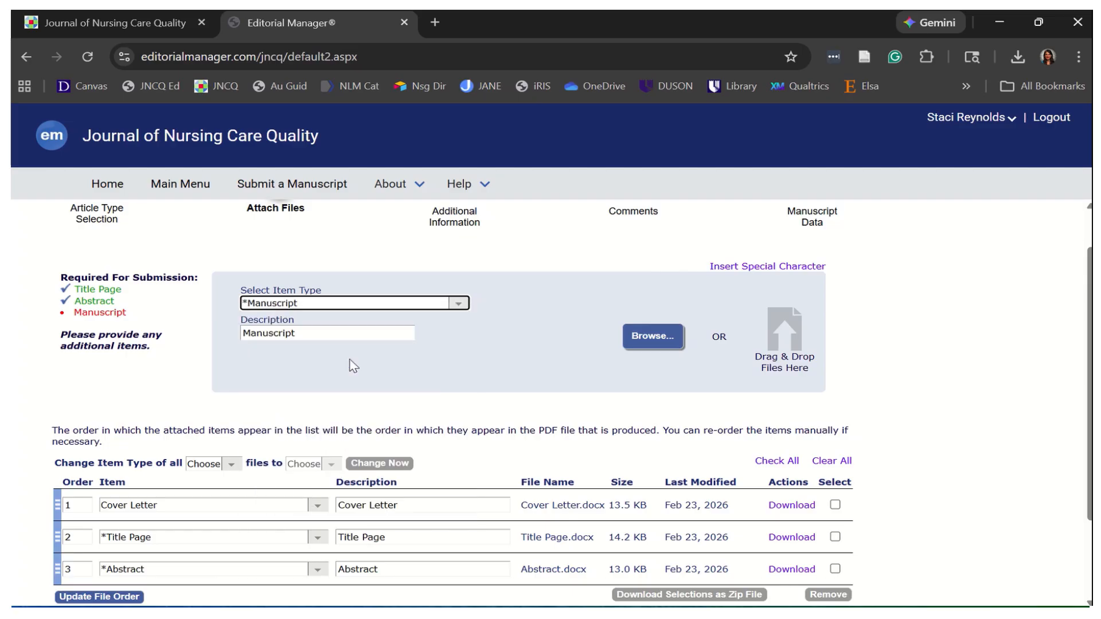
{"action": "left_click", "coordinate": [649, 337]}
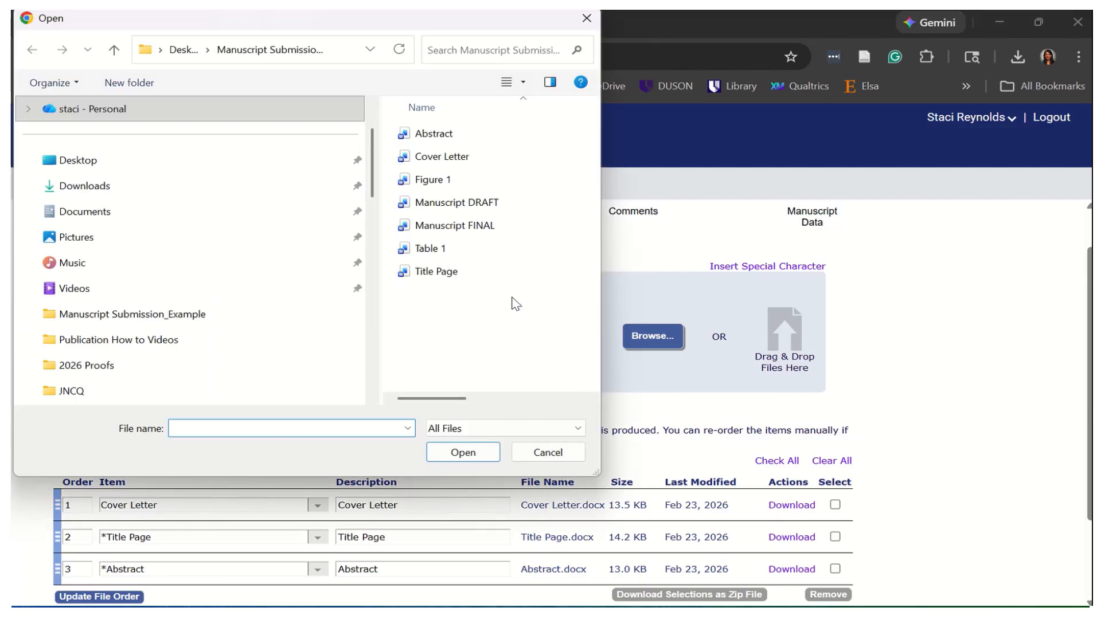
{"action": "left_click", "coordinate": [471, 204]}
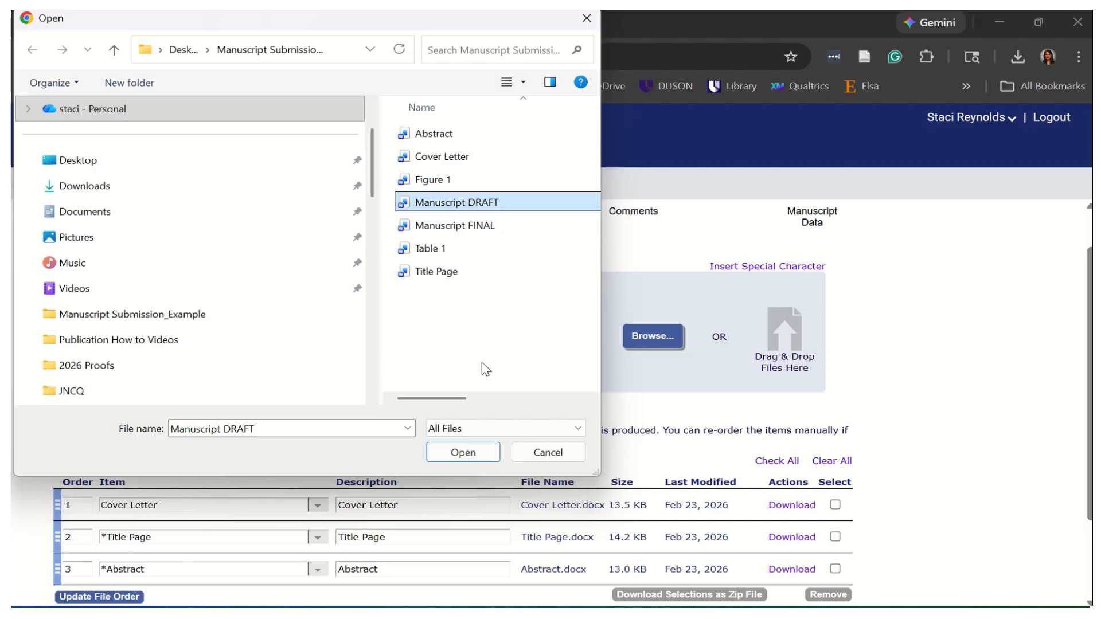
{"action": "left_click", "coordinate": [463, 453]}
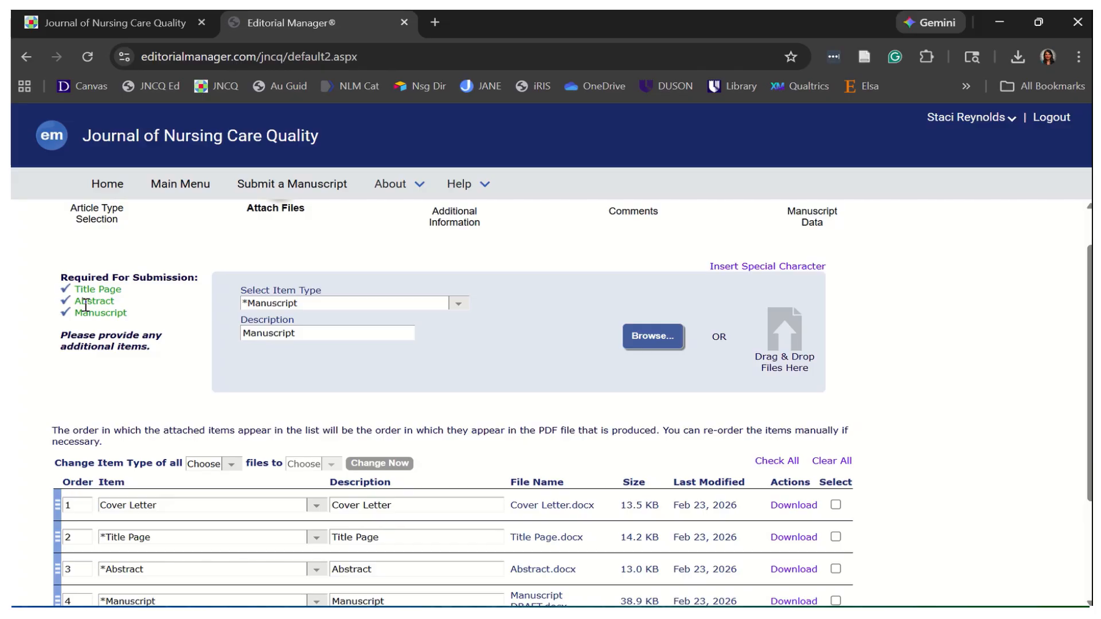
Attach the Table 1 file as a Table item
{"action": "left_click", "coordinate": [265, 305]}
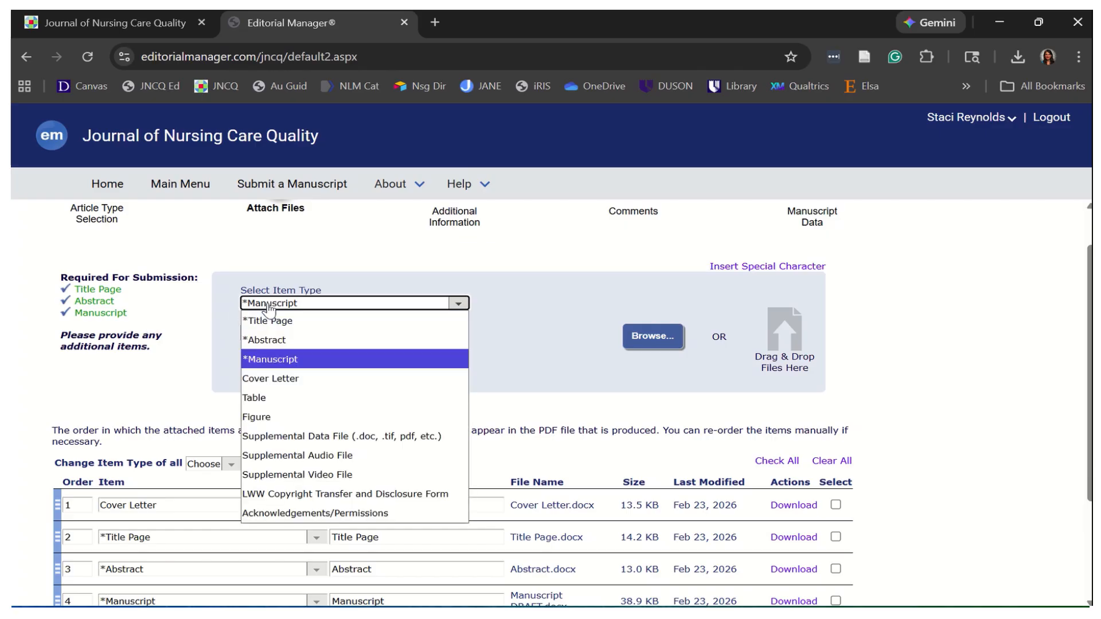
{"action": "left_click", "coordinate": [283, 397]}
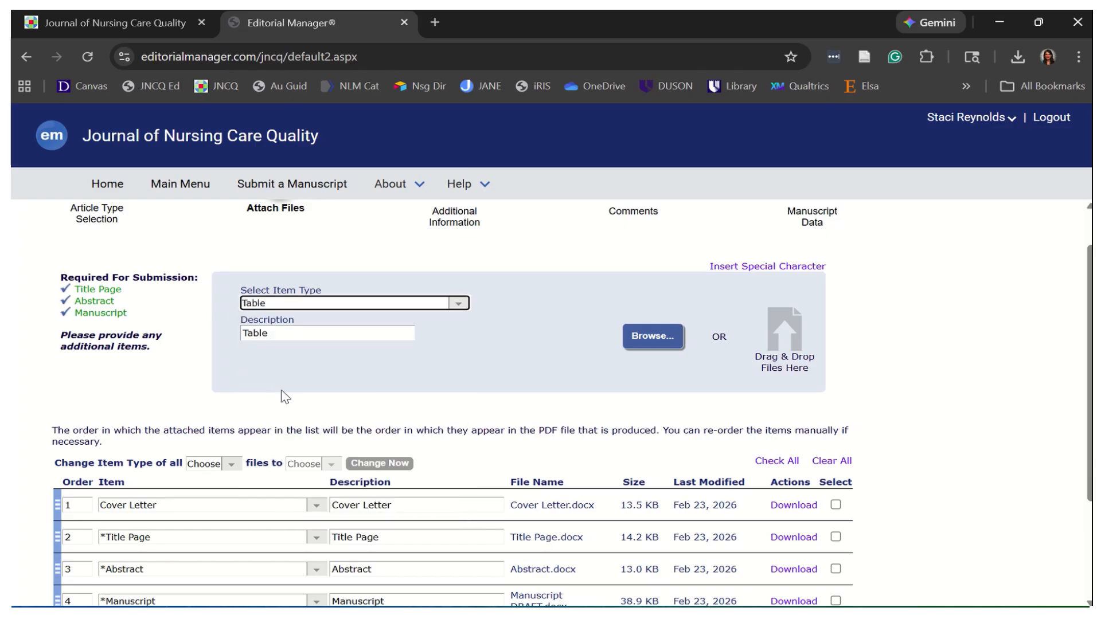
{"action": "left_click", "coordinate": [680, 339]}
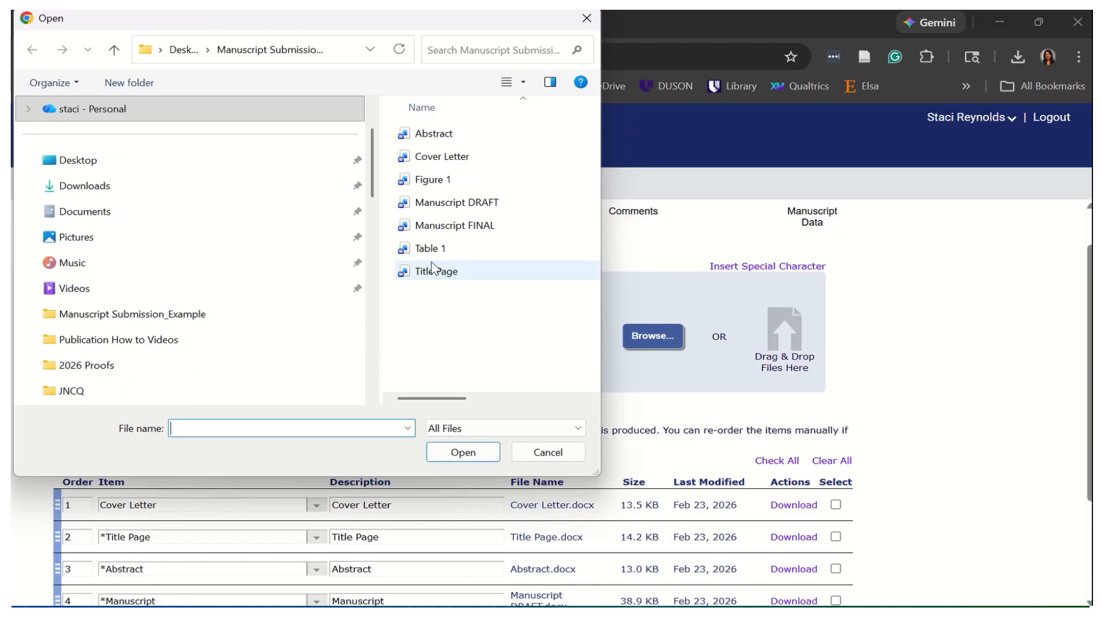
{"action": "left_click", "coordinate": [431, 250]}
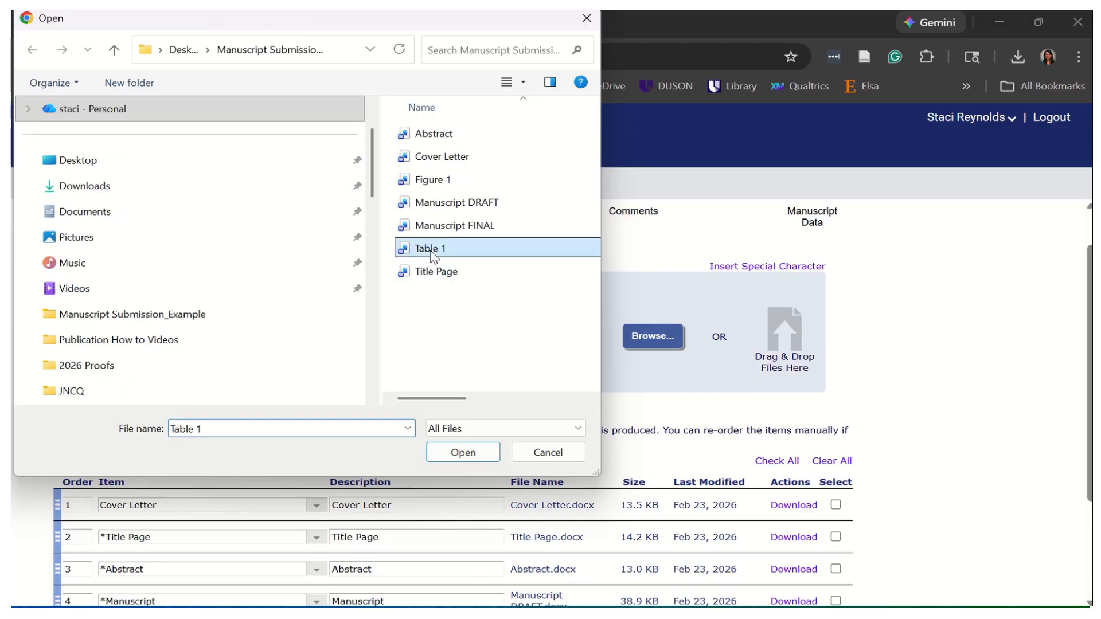
{"action": "left_click", "coordinate": [464, 454]}
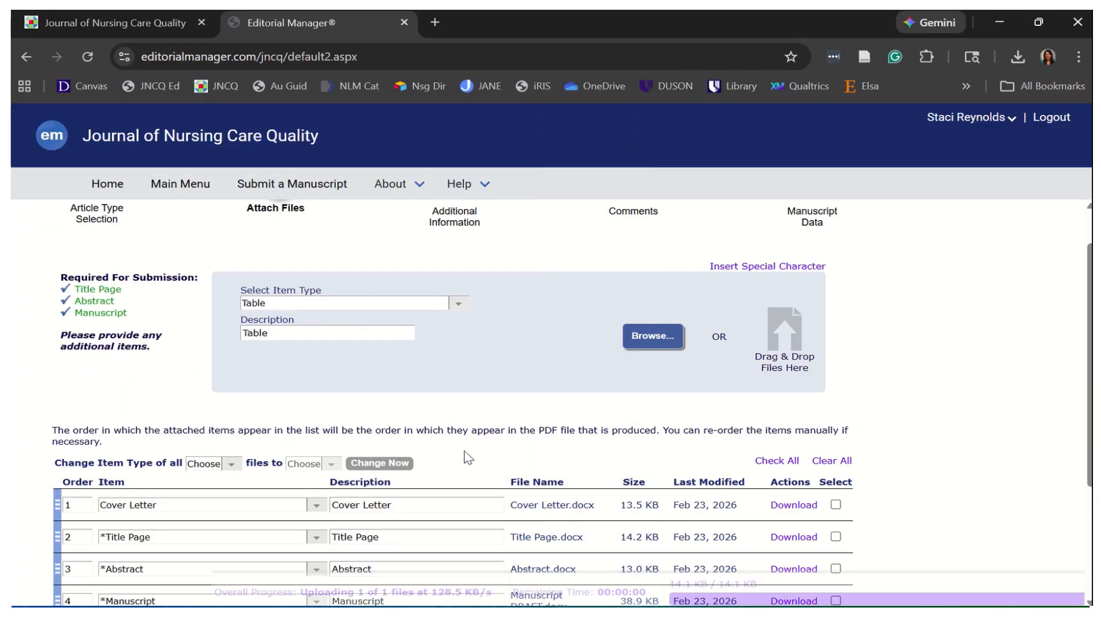
{"action": "left_click", "coordinate": [297, 304]}
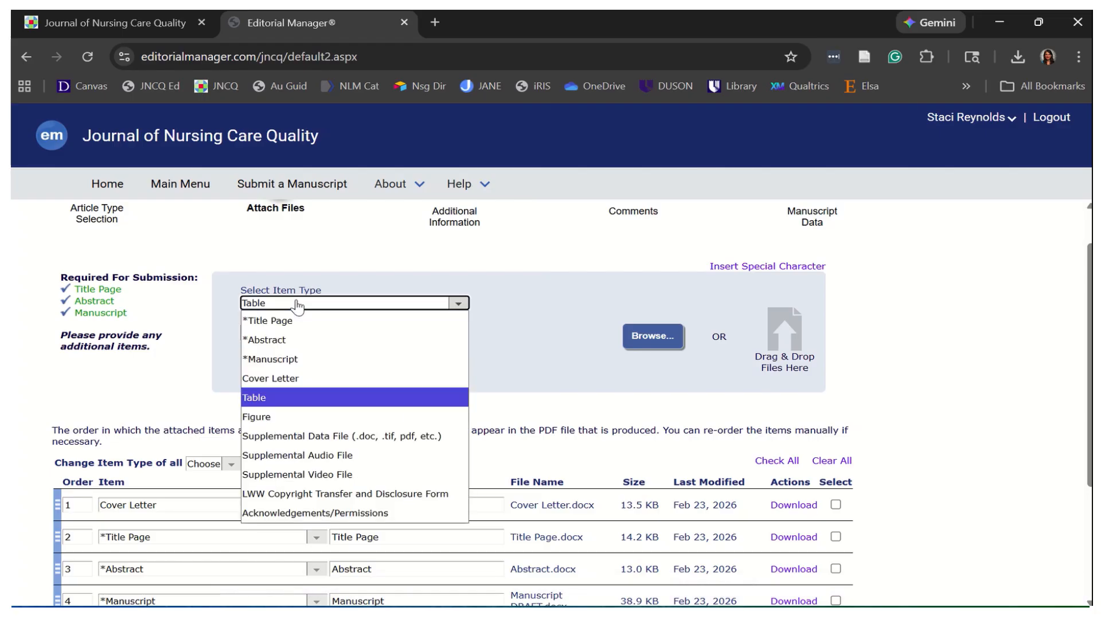
Upload Figure 1.docx as a Figure item, bringing the attachments to six files
{"action": "left_click", "coordinate": [297, 419]}
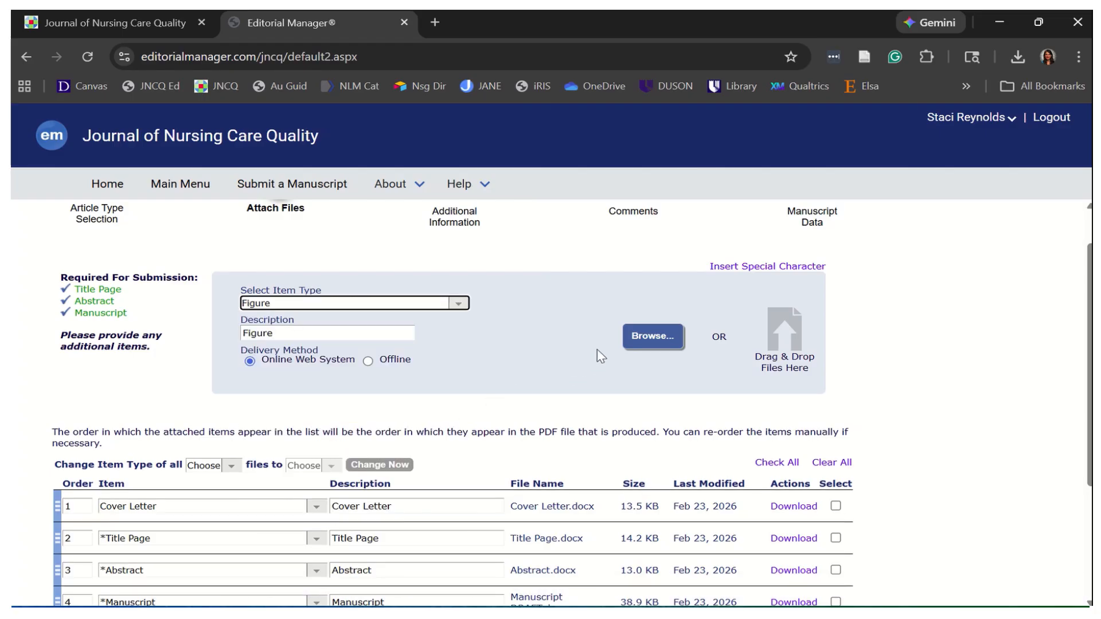
{"action": "left_click", "coordinate": [651, 347]}
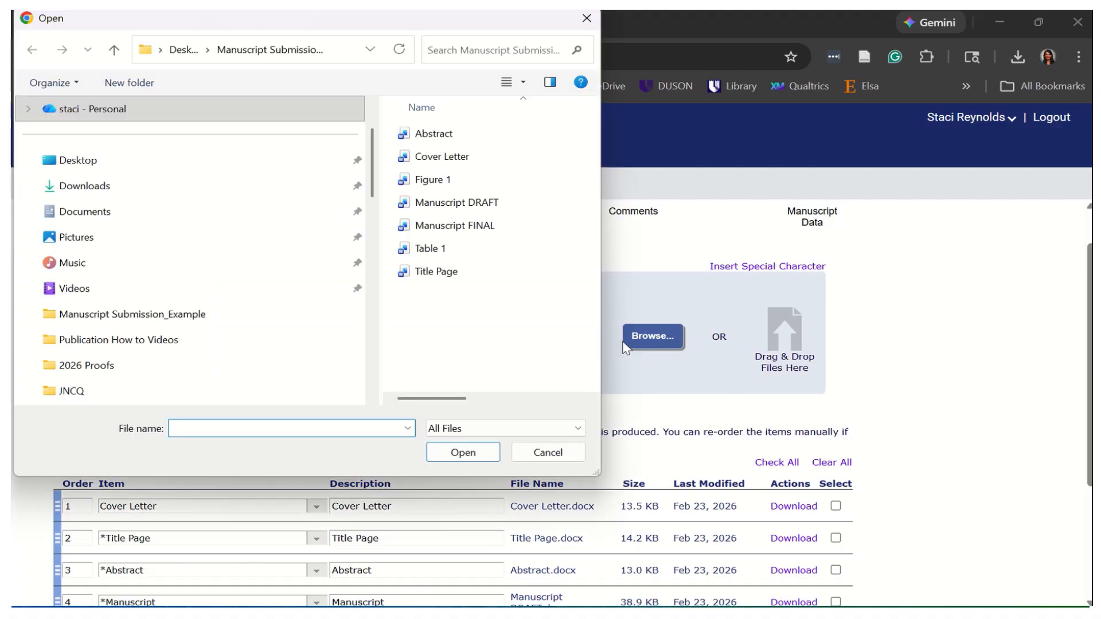
{"action": "left_click", "coordinate": [428, 181]}
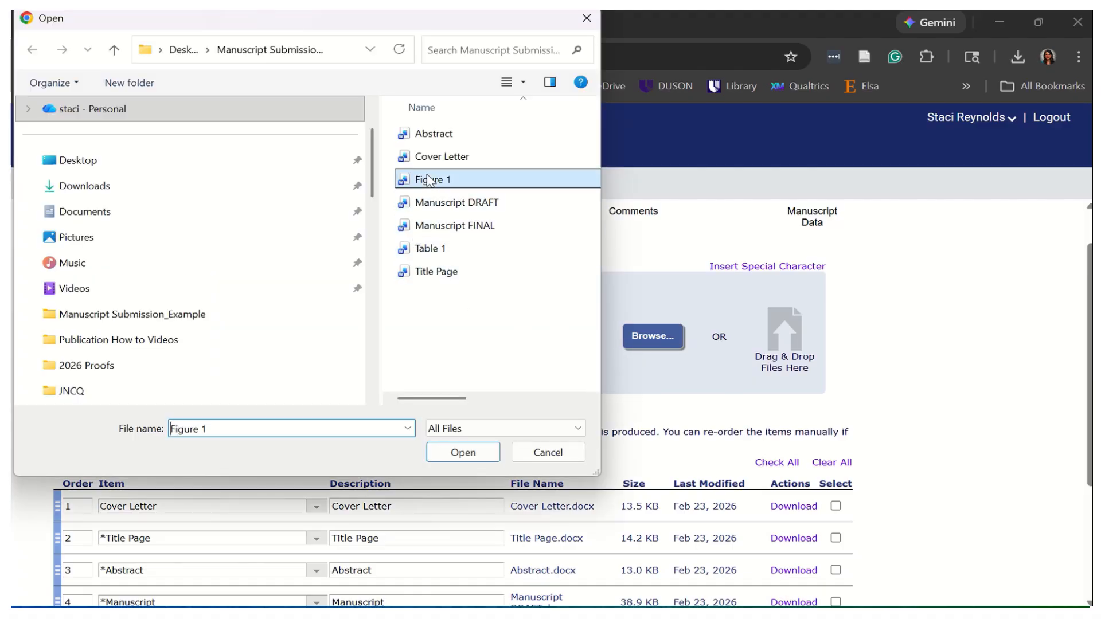
{"action": "left_click", "coordinate": [459, 453]}
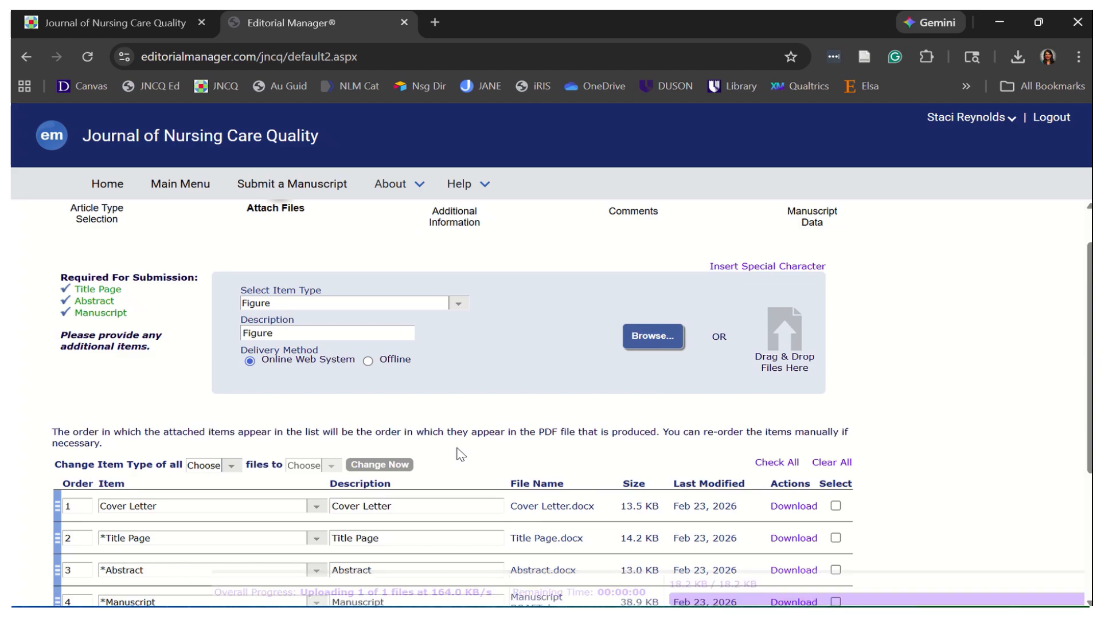
{"action": "scroll", "coordinate": [457, 448], "scroll_direction": "down", "scroll_amount": 2}
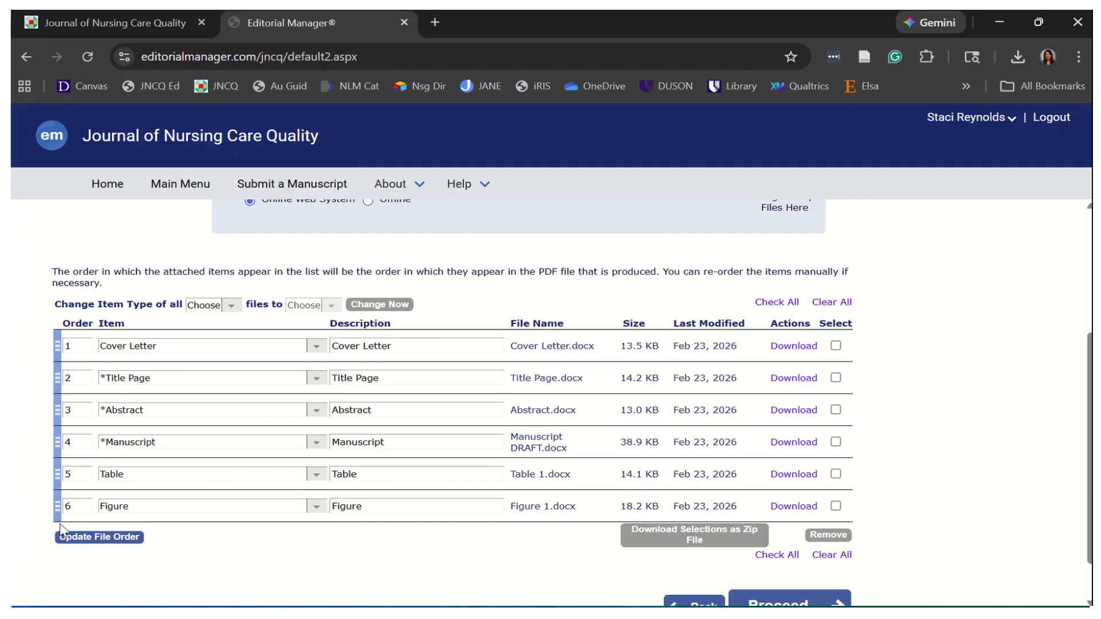
Drag the Figure row above the Table row, then proceed to Additional Information
{"action": "left_click_drag", "start_coordinate": [58, 514], "coordinate": [58, 468]}
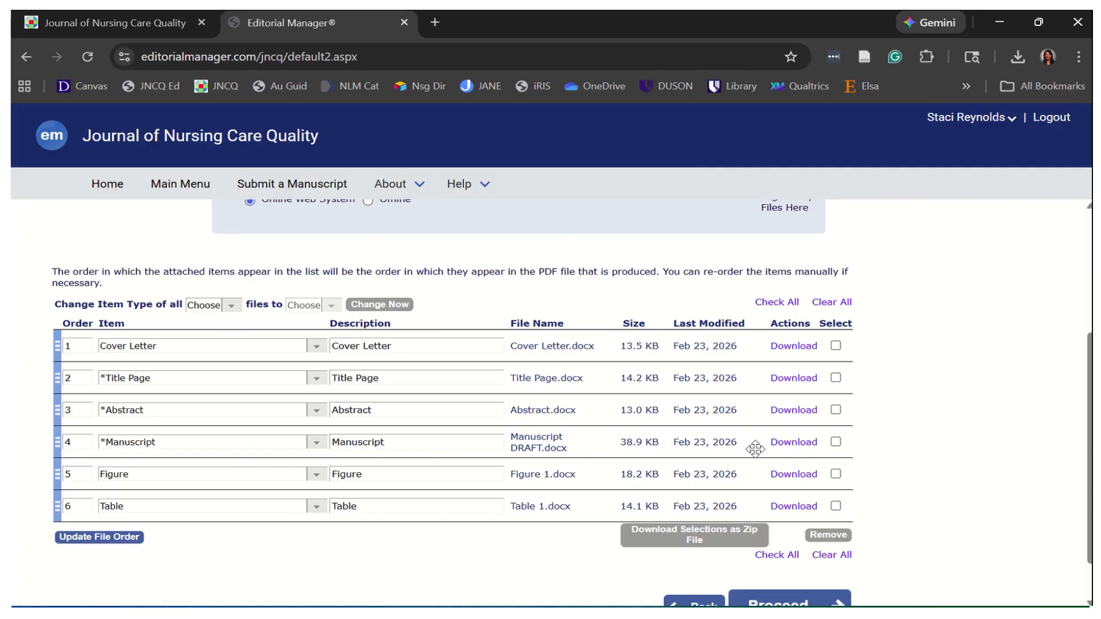
{"action": "scroll", "coordinate": [755, 447], "scroll_direction": "down", "scroll_amount": 2}
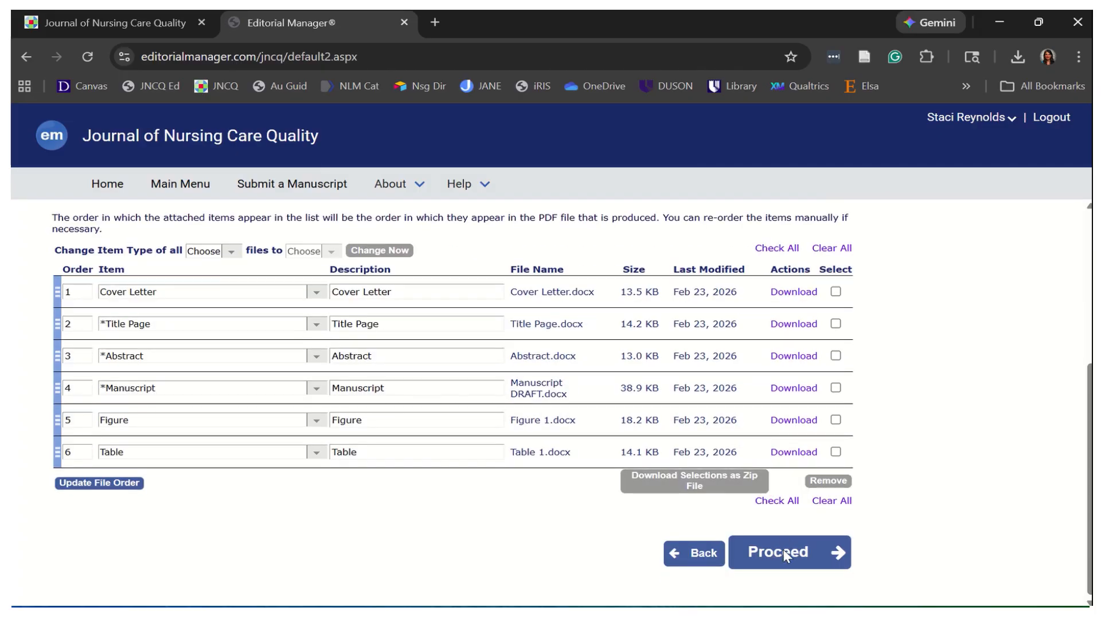
{"action": "left_click", "coordinate": [783, 550]}
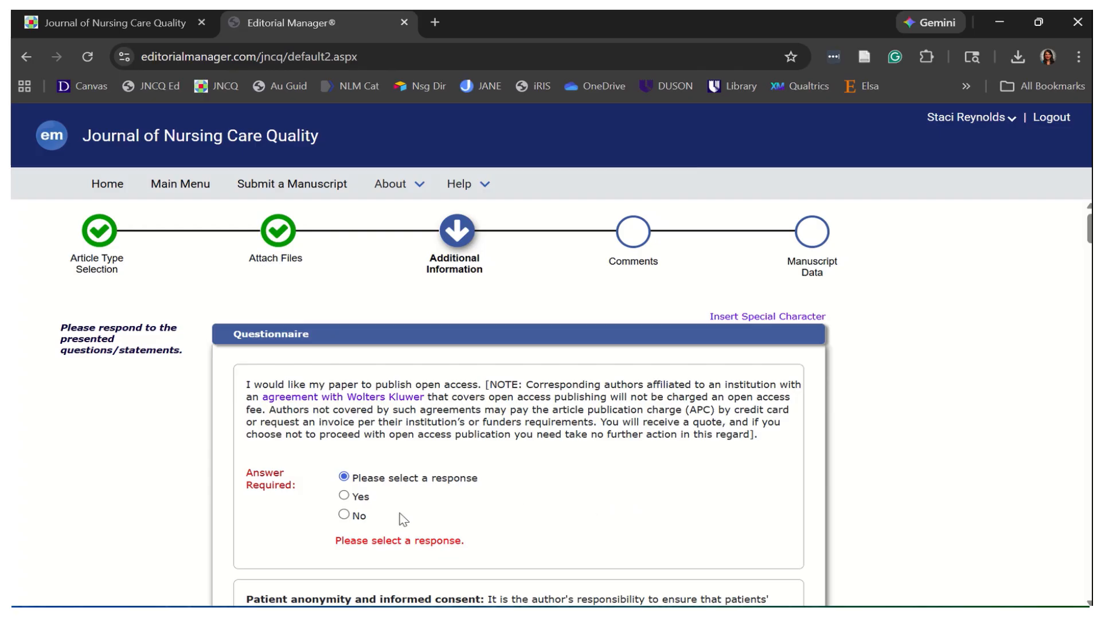
Decline open access and agree to the patient consent and conflict-of-interest statements
{"action": "left_click", "coordinate": [344, 515]}
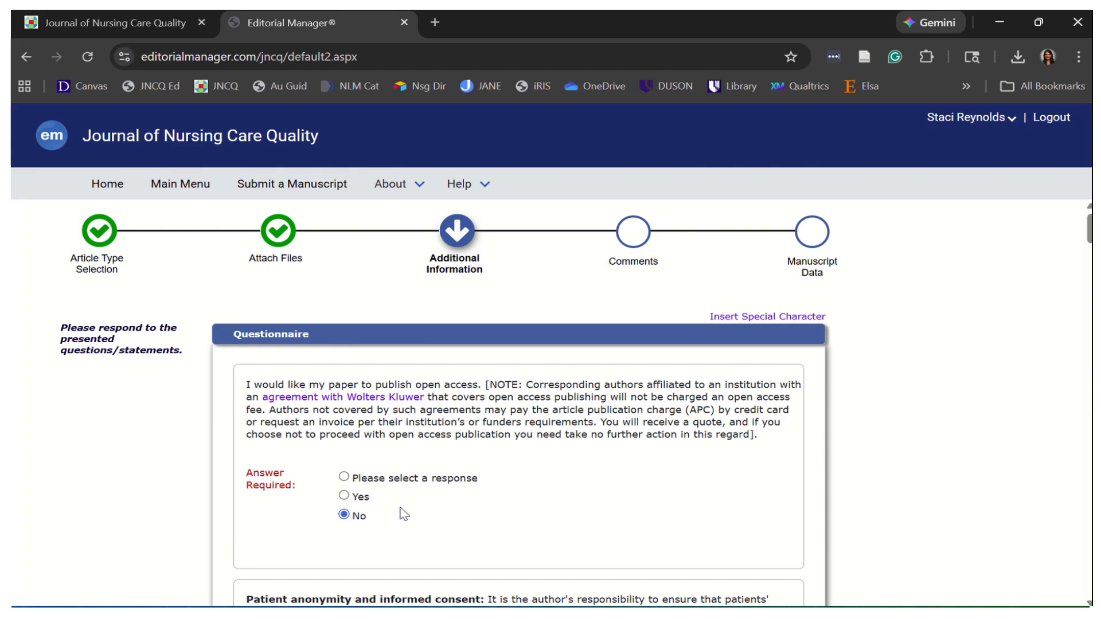
{"action": "scroll", "coordinate": [404, 514], "scroll_direction": "down", "scroll_amount": 5}
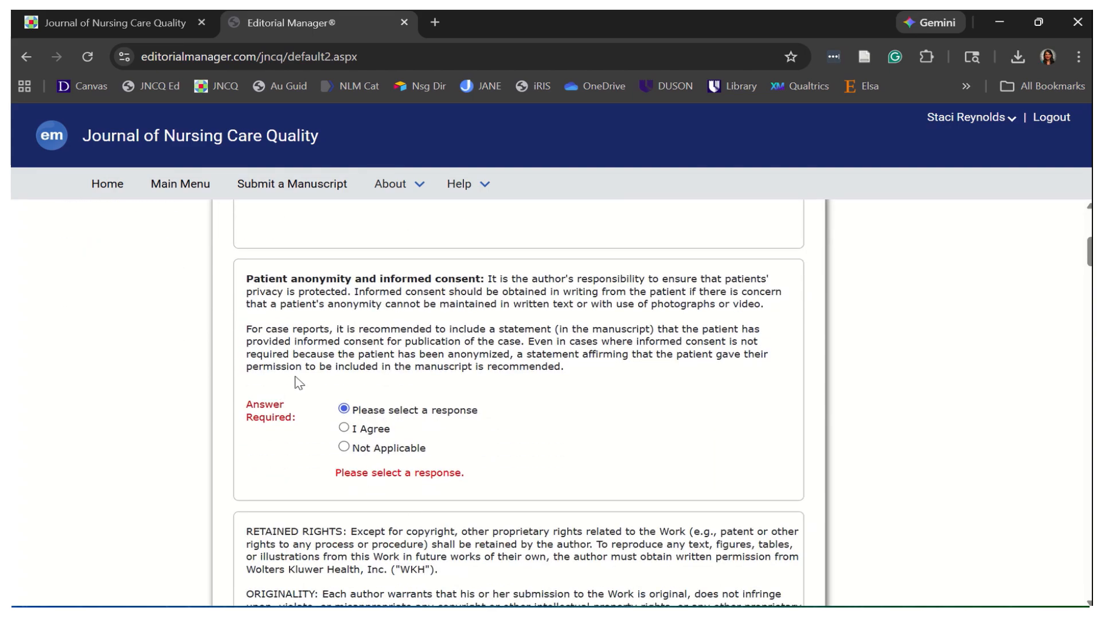
{"action": "left_click", "coordinate": [344, 429]}
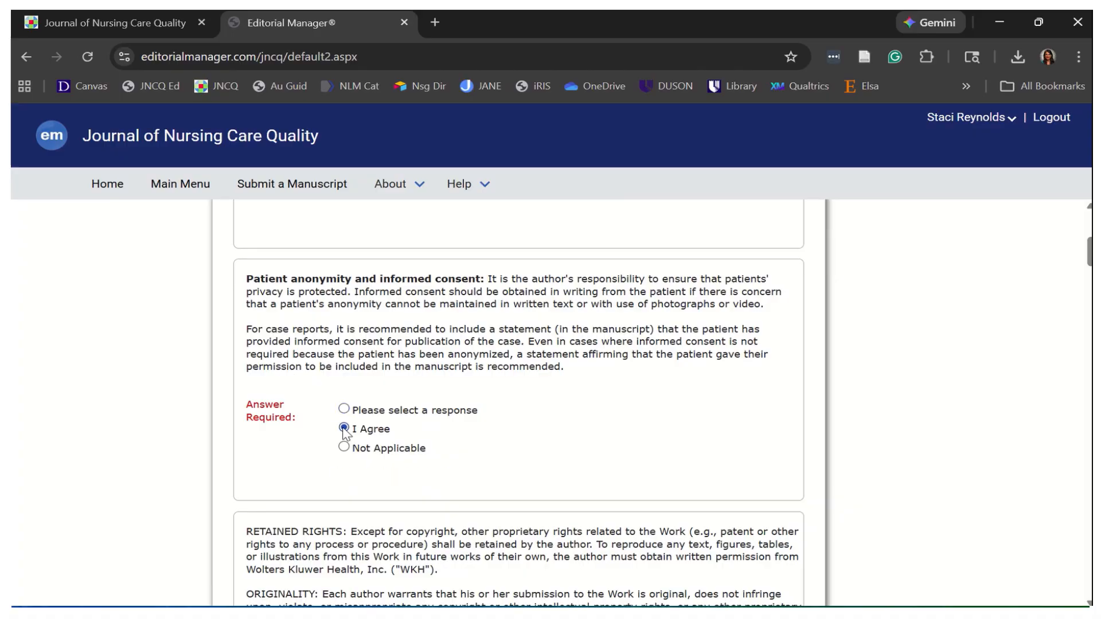
{"action": "scroll", "coordinate": [344, 431], "scroll_direction": "down", "scroll_amount": 5}
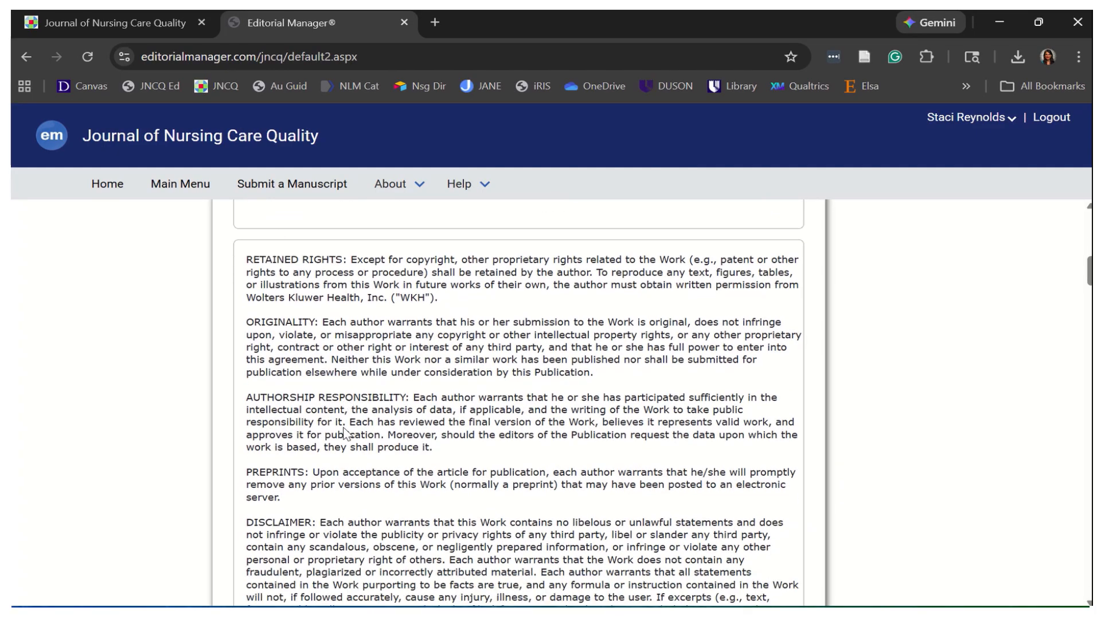
{"action": "scroll", "coordinate": [346, 434], "scroll_direction": "down", "scroll_amount": 8}
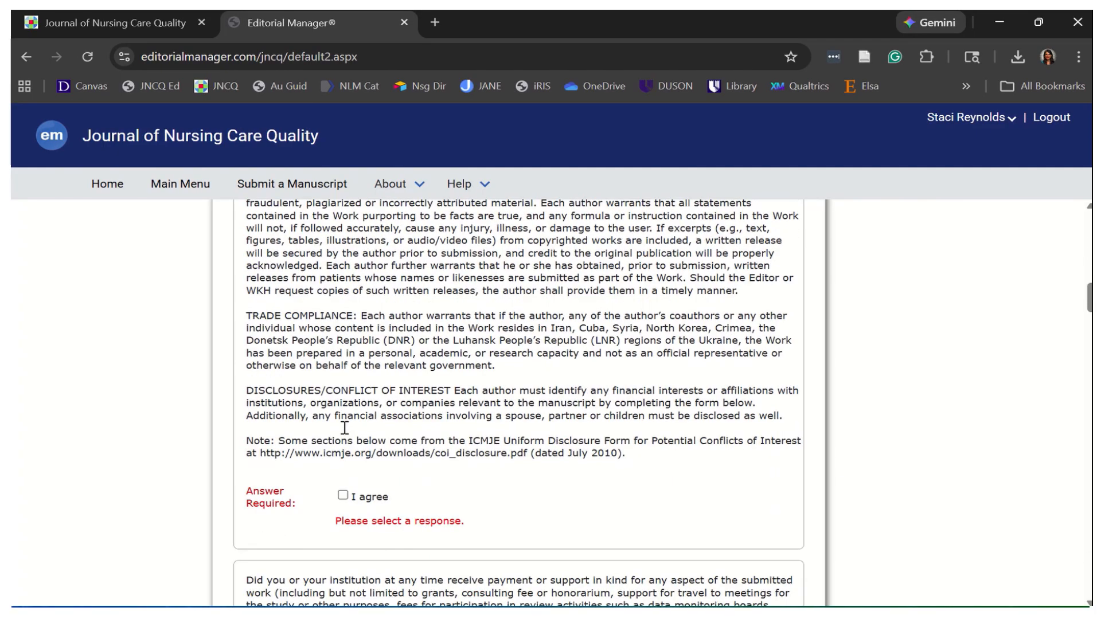
{"action": "scroll", "coordinate": [347, 434], "scroll_direction": "down", "scroll_amount": 1}
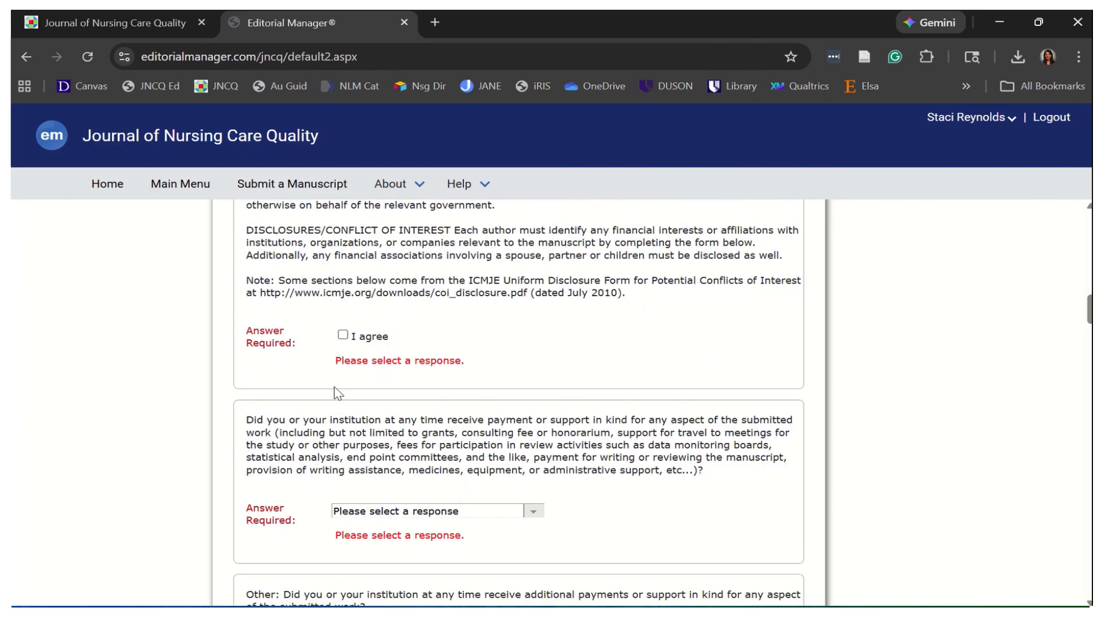
{"action": "left_click", "coordinate": [342, 336]}
{"action": "scroll", "coordinate": [339, 336], "scroll_direction": "down", "scroll_amount": 4}
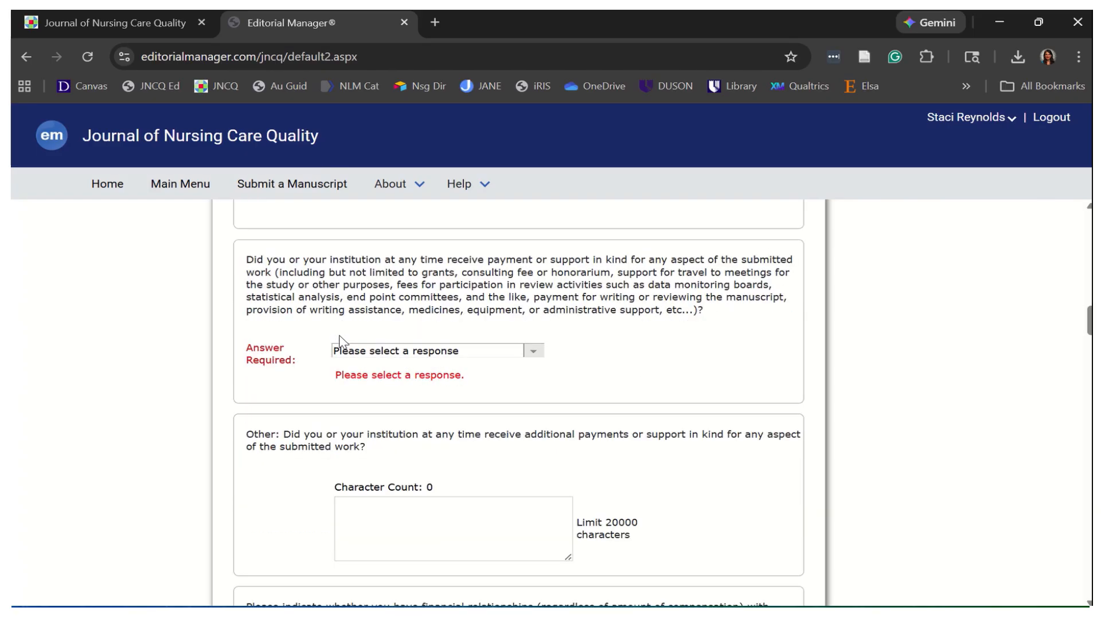
Answer No to payments and financial relationships, and declare no other relationships or conflicts
{"action": "left_click", "coordinate": [375, 271]}
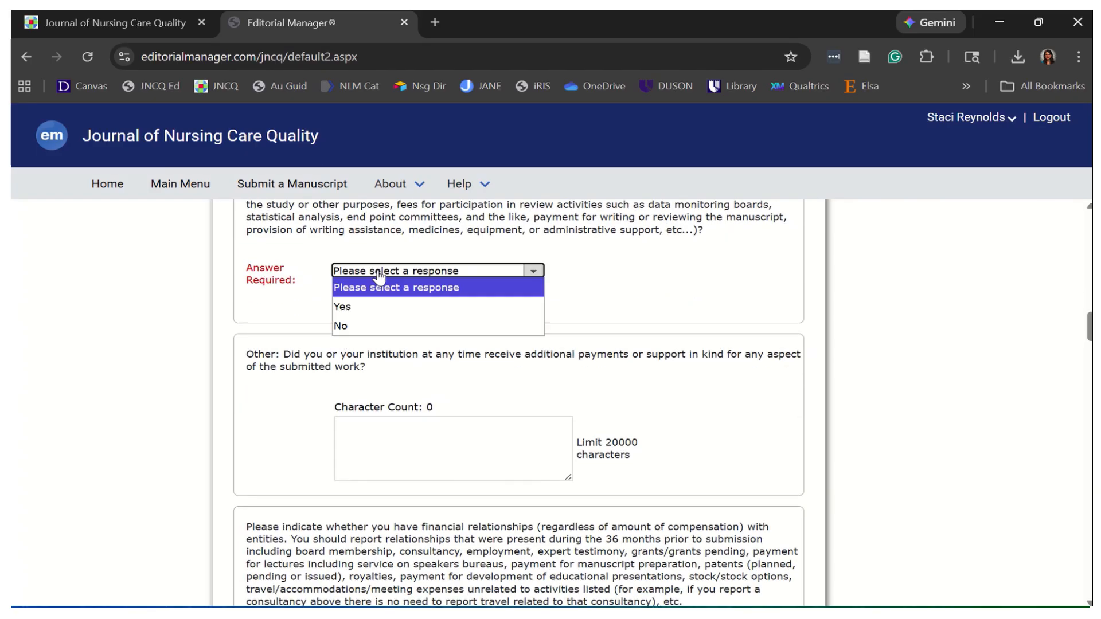
{"action": "left_click", "coordinate": [369, 326]}
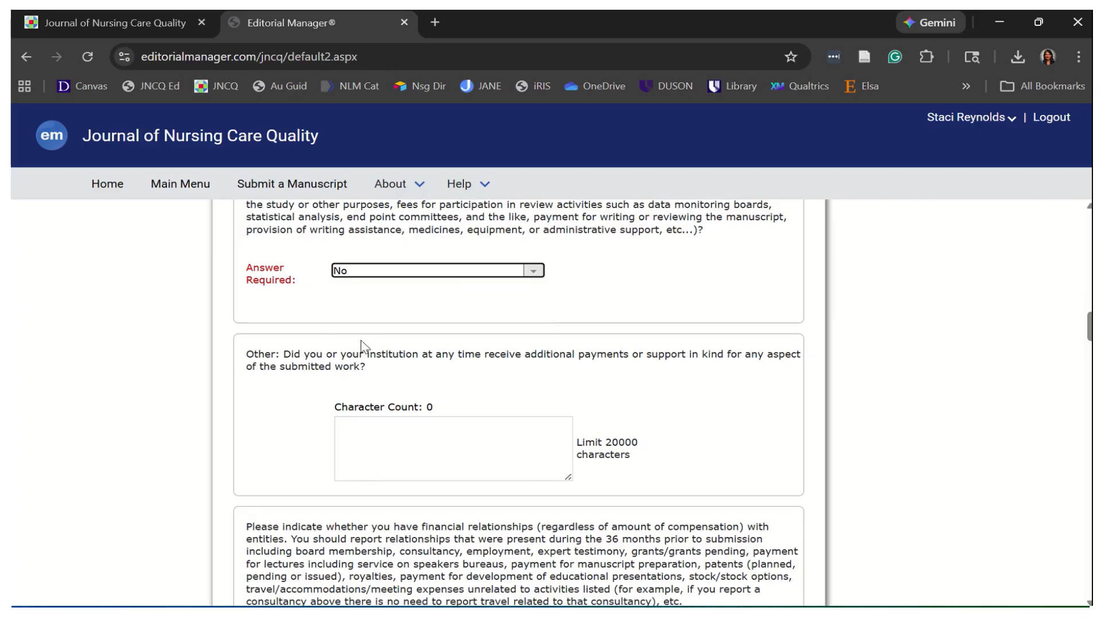
{"action": "scroll", "coordinate": [309, 392], "scroll_direction": "down", "scroll_amount": 4}
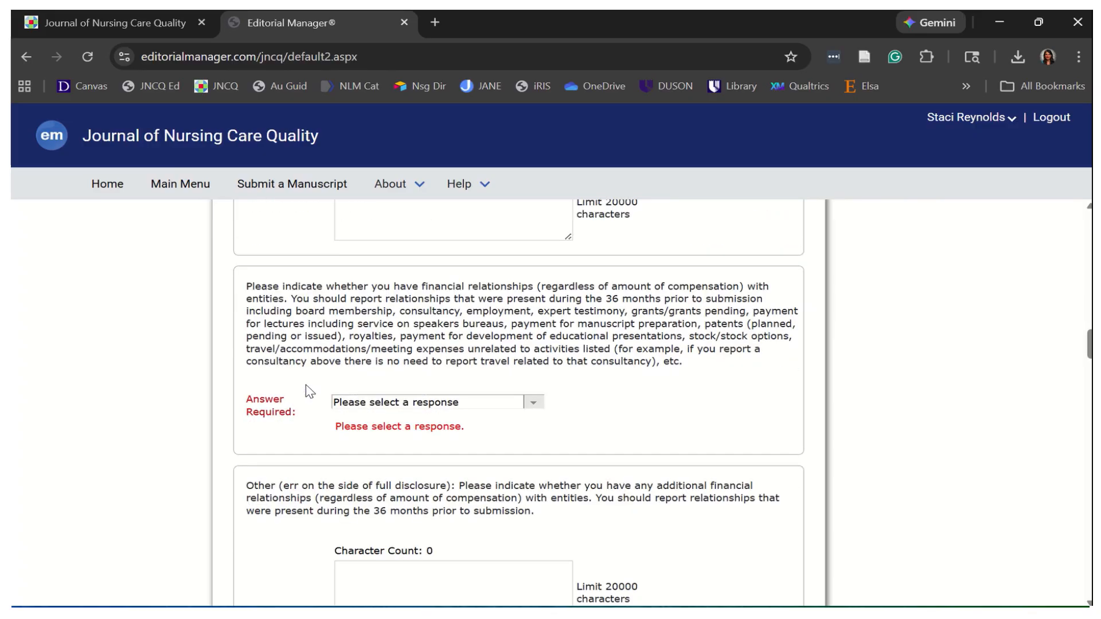
{"action": "scroll", "coordinate": [309, 392], "scroll_direction": "down", "scroll_amount": 3}
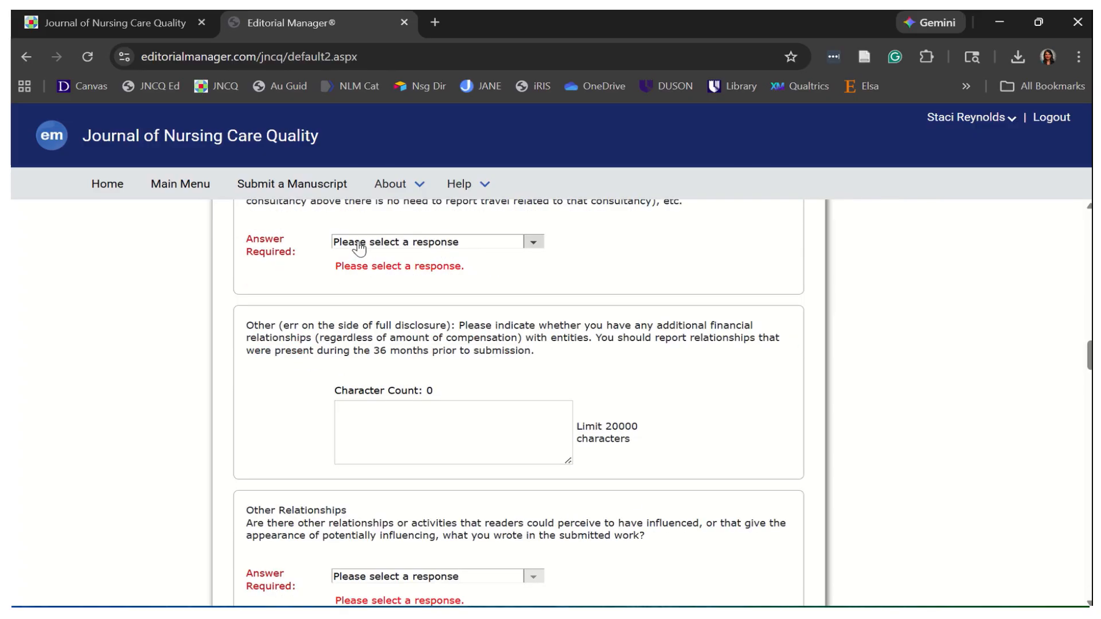
{"action": "left_click", "coordinate": [358, 248]}
{"action": "left_click", "coordinate": [348, 293]}
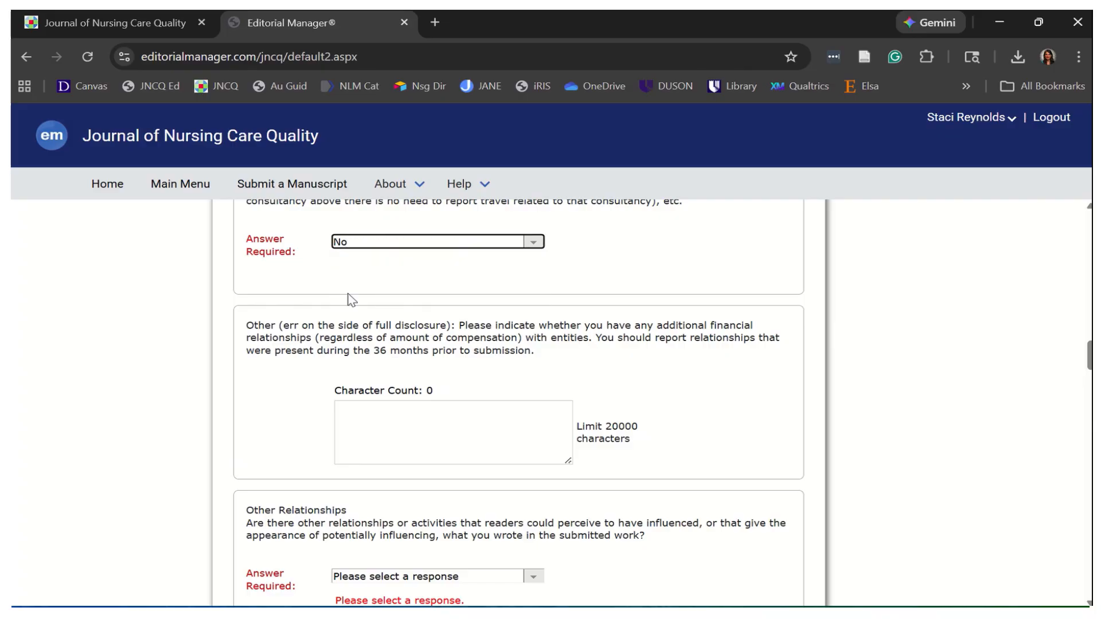
{"action": "scroll", "coordinate": [312, 329], "scroll_direction": "down", "scroll_amount": 4}
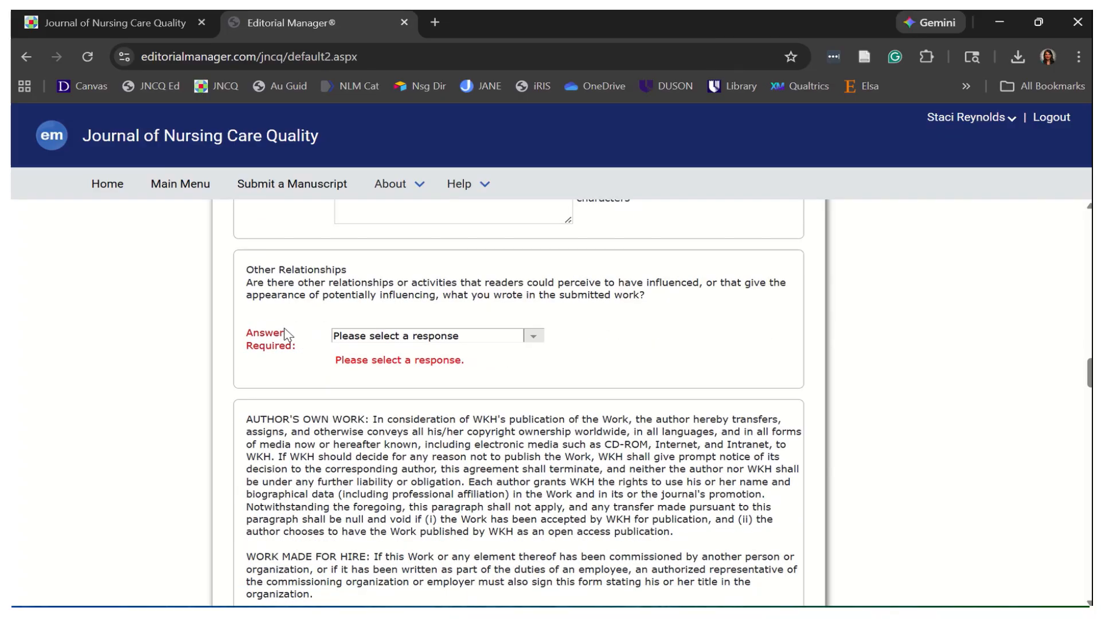
{"action": "scroll", "coordinate": [286, 336], "scroll_direction": "down", "scroll_amount": 1}
{"action": "left_click", "coordinate": [351, 258]}
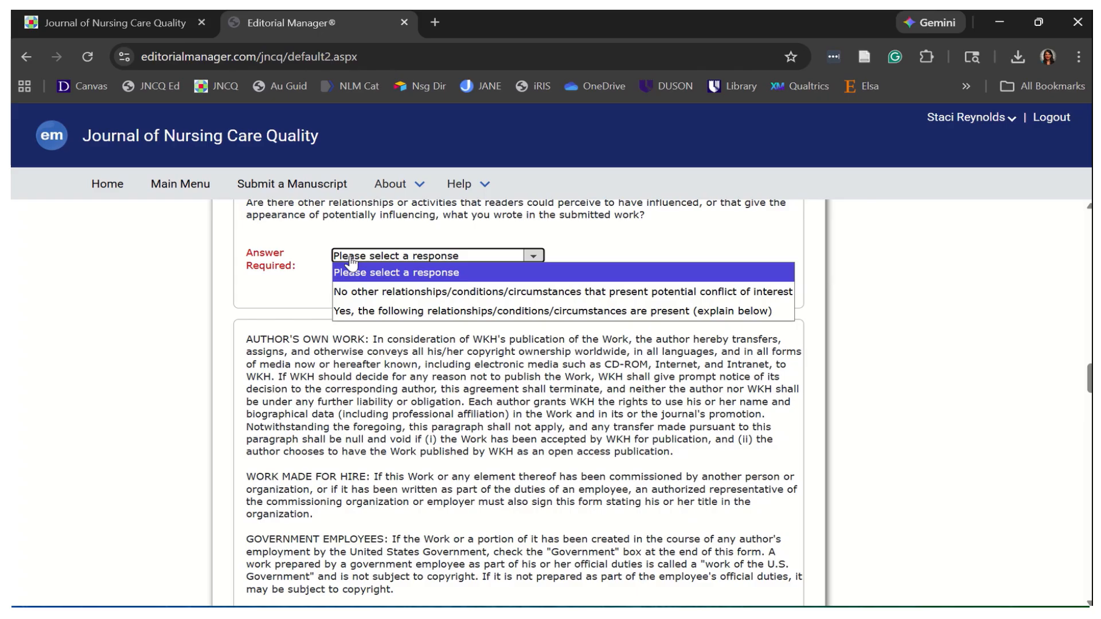
{"action": "left_click", "coordinate": [348, 291]}
{"action": "scroll", "coordinate": [351, 324], "scroll_direction": "down", "scroll_amount": 4}
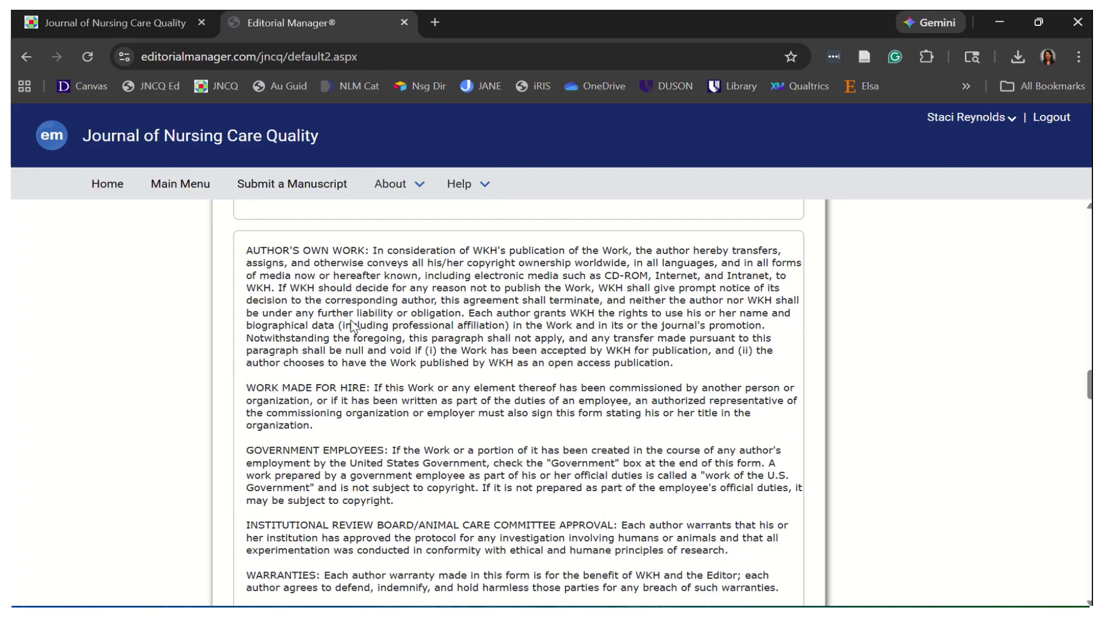
{"action": "scroll", "coordinate": [354, 326], "scroll_direction": "down", "scroll_amount": 3}
{"action": "scroll", "coordinate": [354, 326], "scroll_direction": "down", "scroll_amount": 1}
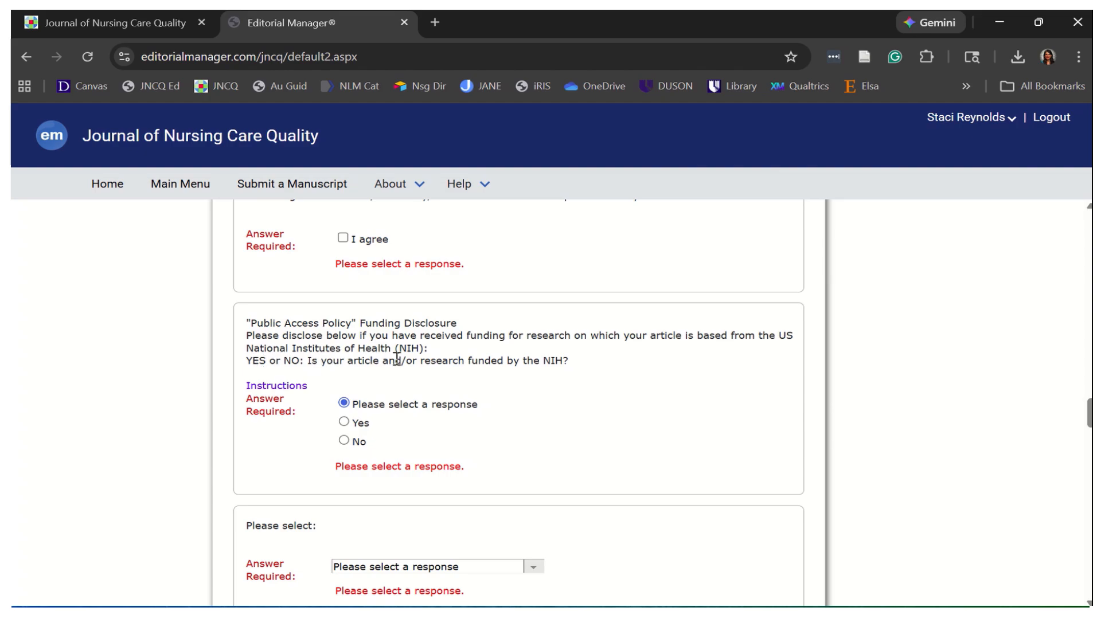
Answer No to NIH funding, enter 'n/a' for other funding, and choose Author's Own Work
{"action": "left_click", "coordinate": [345, 441]}
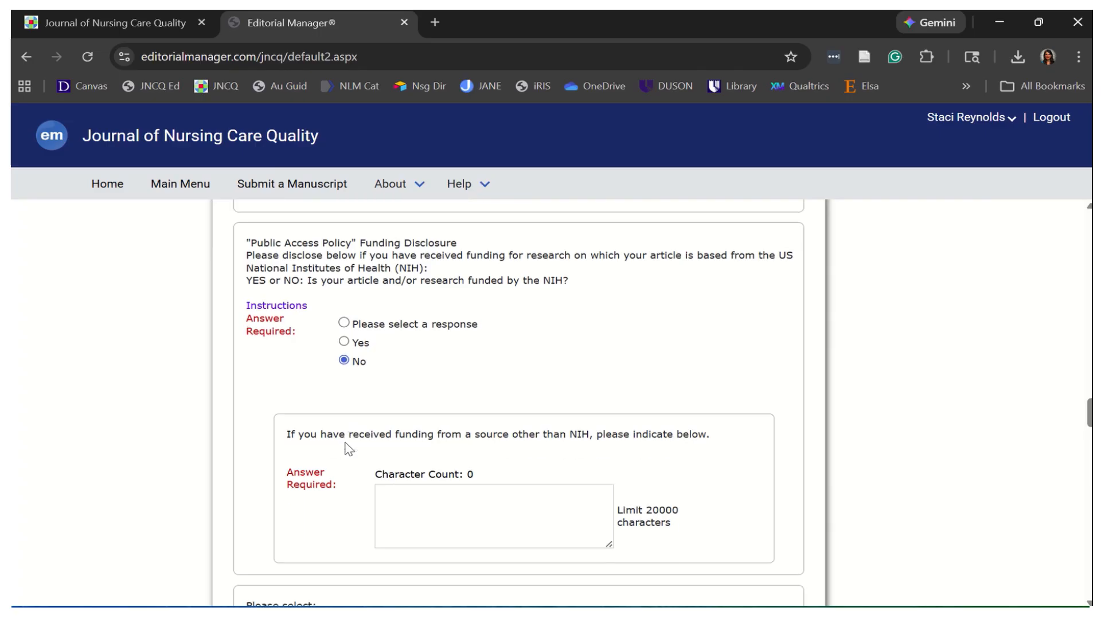
{"action": "scroll", "coordinate": [401, 441], "scroll_direction": "down", "scroll_amount": 3}
{"action": "left_click", "coordinate": [388, 425]}
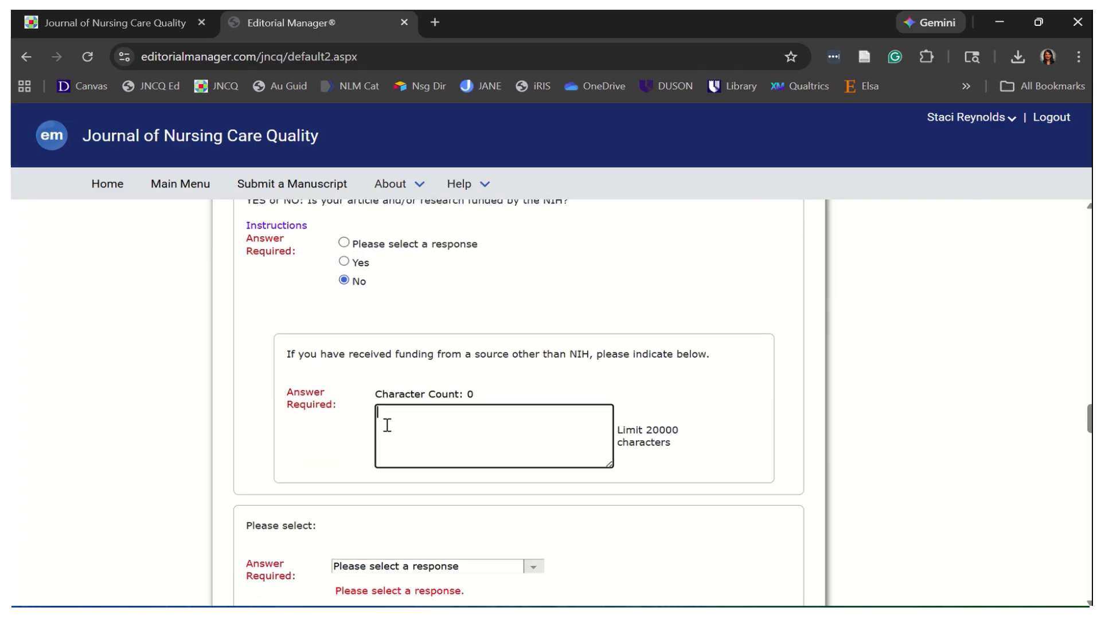
{"action": "type", "text": "n/a"}
{"action": "scroll", "coordinate": [388, 425], "scroll_direction": "down", "scroll_amount": 3}
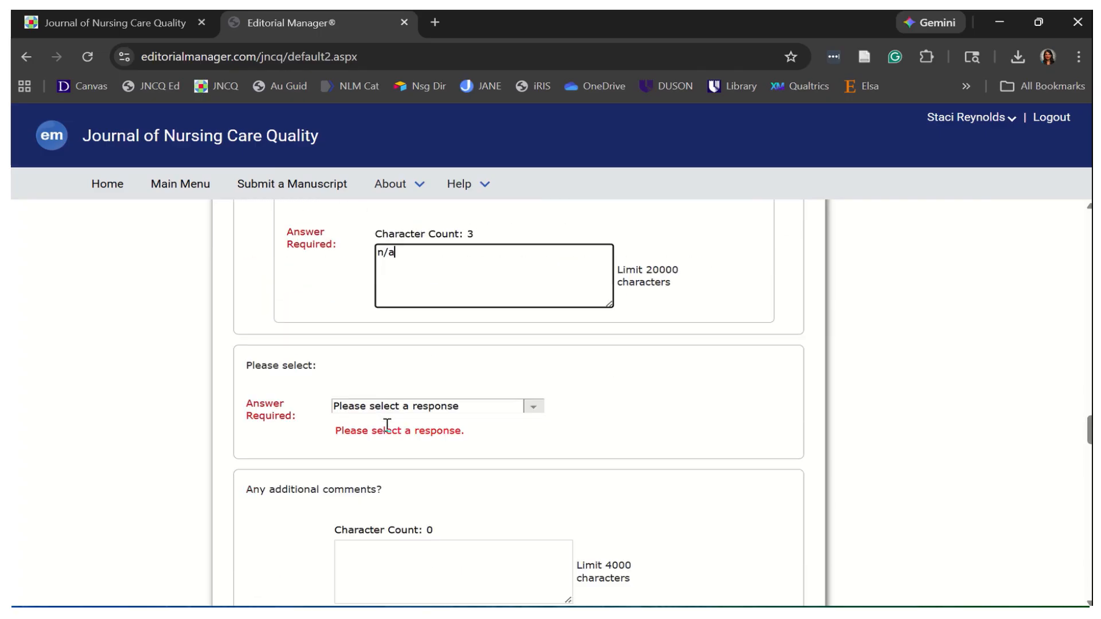
{"action": "left_click", "coordinate": [401, 410]}
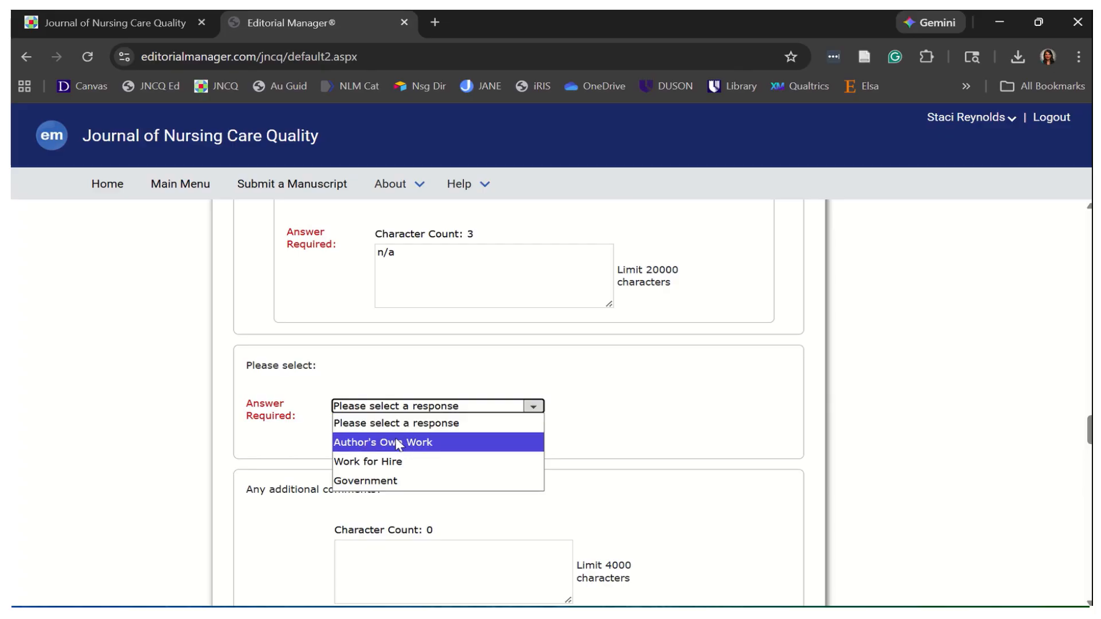
{"action": "left_click", "coordinate": [397, 442]}
{"action": "scroll", "coordinate": [396, 441], "scroll_direction": "down", "scroll_amount": 4}
{"action": "scroll", "coordinate": [398, 437], "scroll_direction": "down", "scroll_amount": 2}
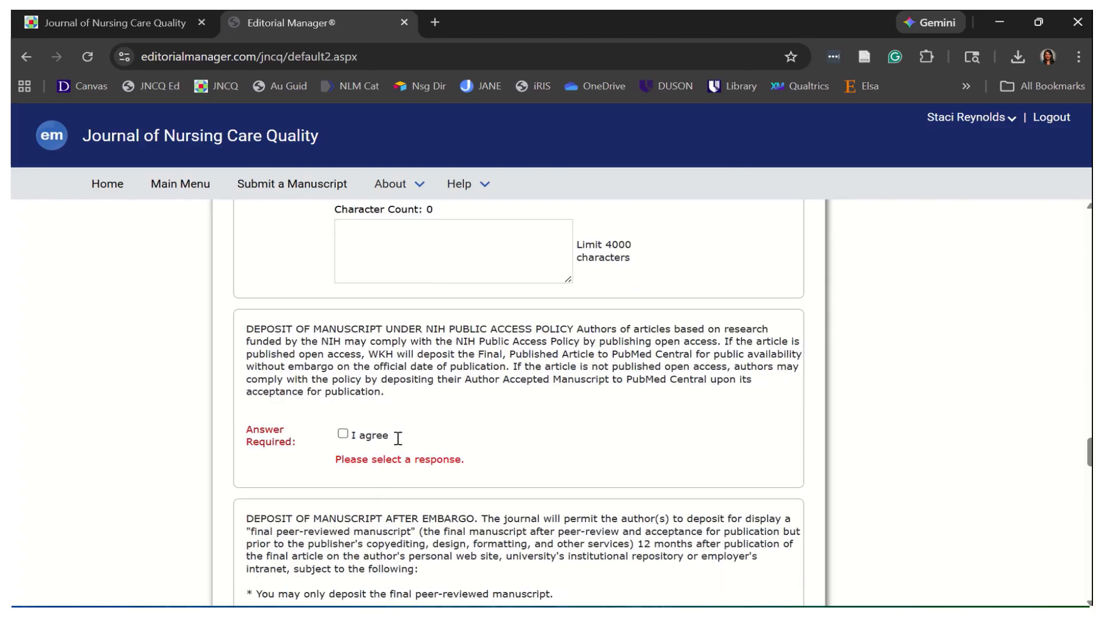
Agree to the NIH deposit, embargo, approval and CME/CE disclosure statements
{"action": "left_click", "coordinate": [343, 435]}
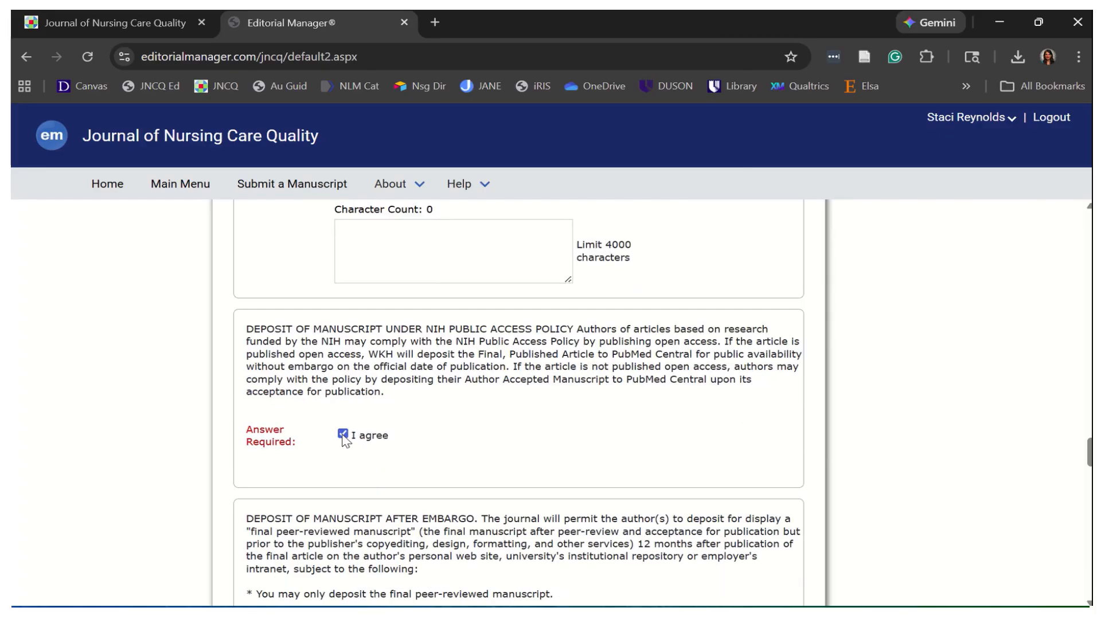
{"action": "scroll", "coordinate": [344, 439], "scroll_direction": "down", "scroll_amount": 7}
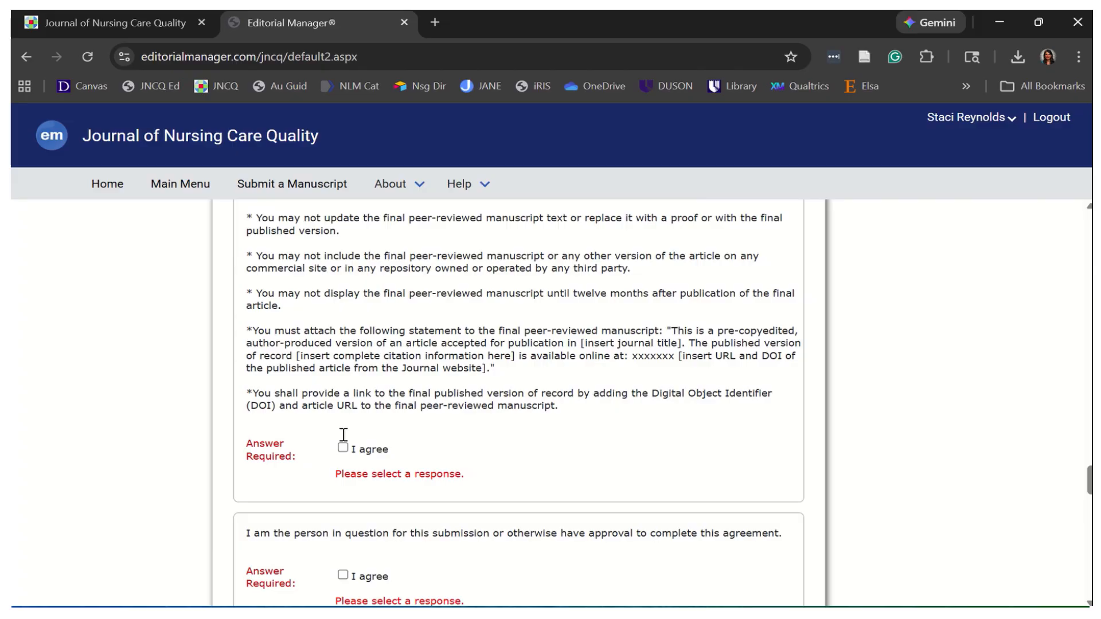
{"action": "left_click", "coordinate": [343, 448]}
{"action": "scroll", "coordinate": [344, 454], "scroll_direction": "down", "scroll_amount": 3}
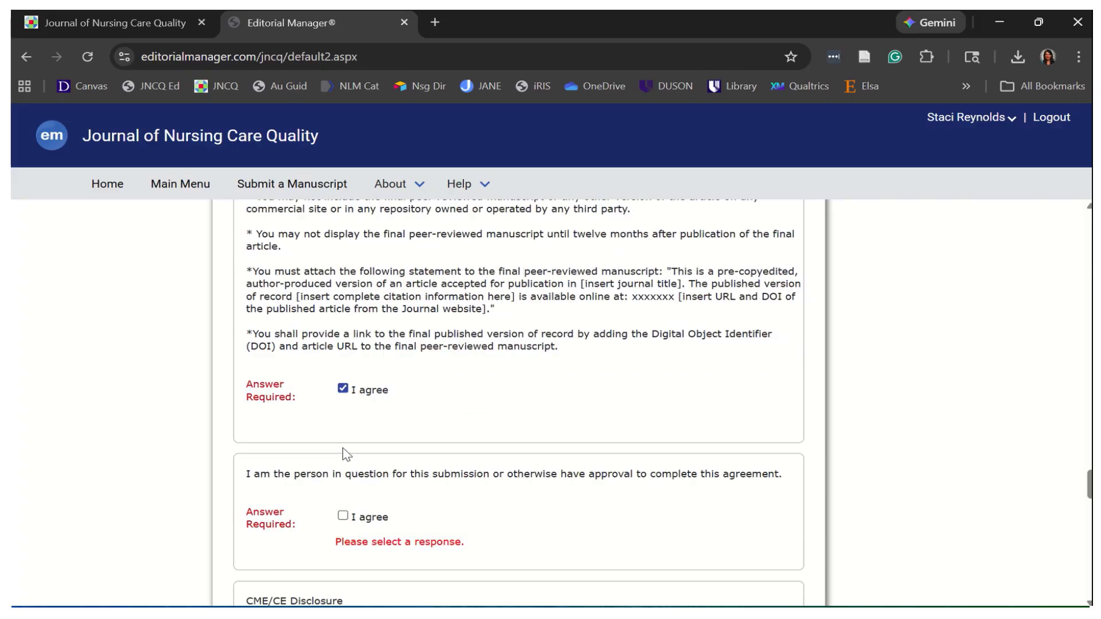
{"action": "left_click", "coordinate": [342, 415]}
{"action": "scroll", "coordinate": [344, 420], "scroll_direction": "down", "scroll_amount": 4}
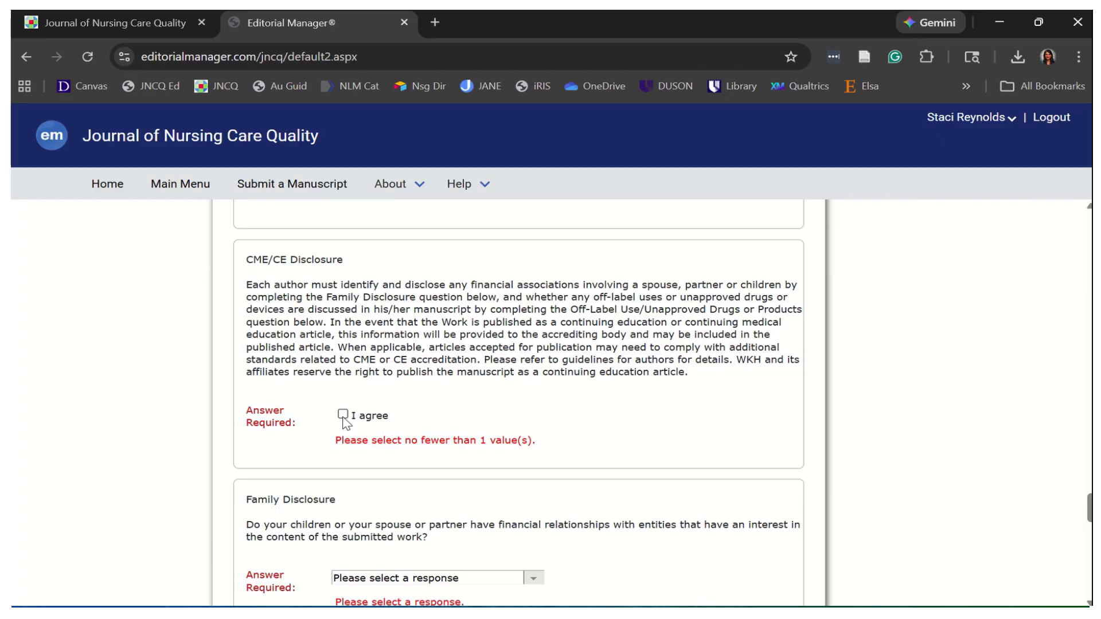
{"action": "left_click", "coordinate": [343, 414]}
{"action": "scroll", "coordinate": [343, 418], "scroll_direction": "down", "scroll_amount": 4}
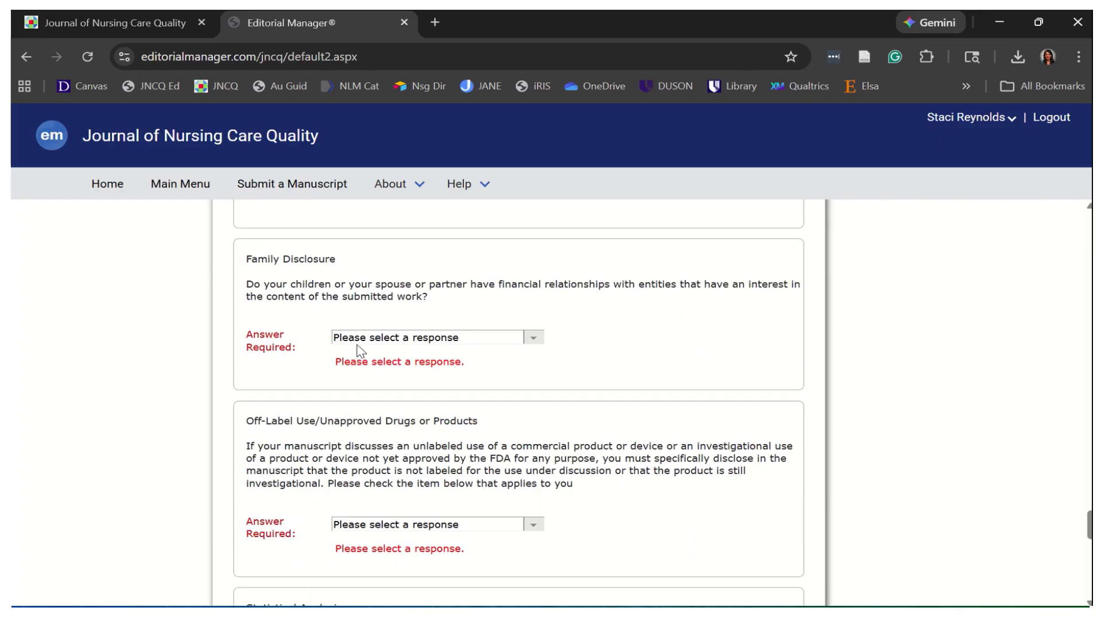
Declare no family or off-label disclosures, statistics Not applicable, no pre-print, then proceed
{"action": "left_click", "coordinate": [358, 341]}
{"action": "left_click", "coordinate": [358, 372]}
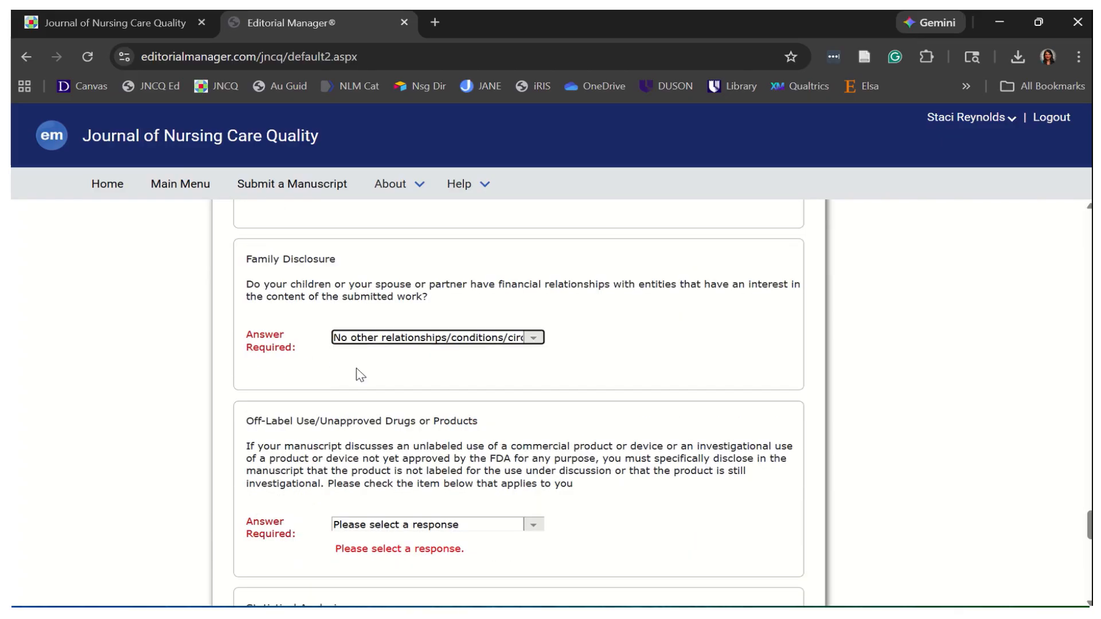
{"action": "left_click", "coordinate": [355, 526]}
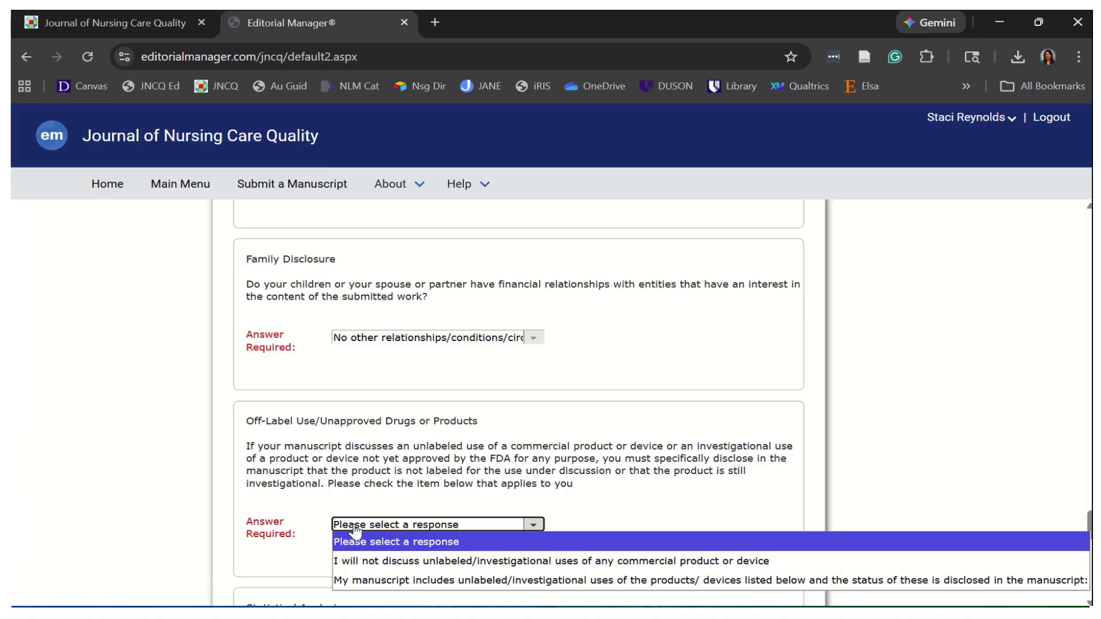
{"action": "left_click", "coordinate": [362, 560]}
{"action": "scroll", "coordinate": [352, 553], "scroll_direction": "down", "scroll_amount": 2}
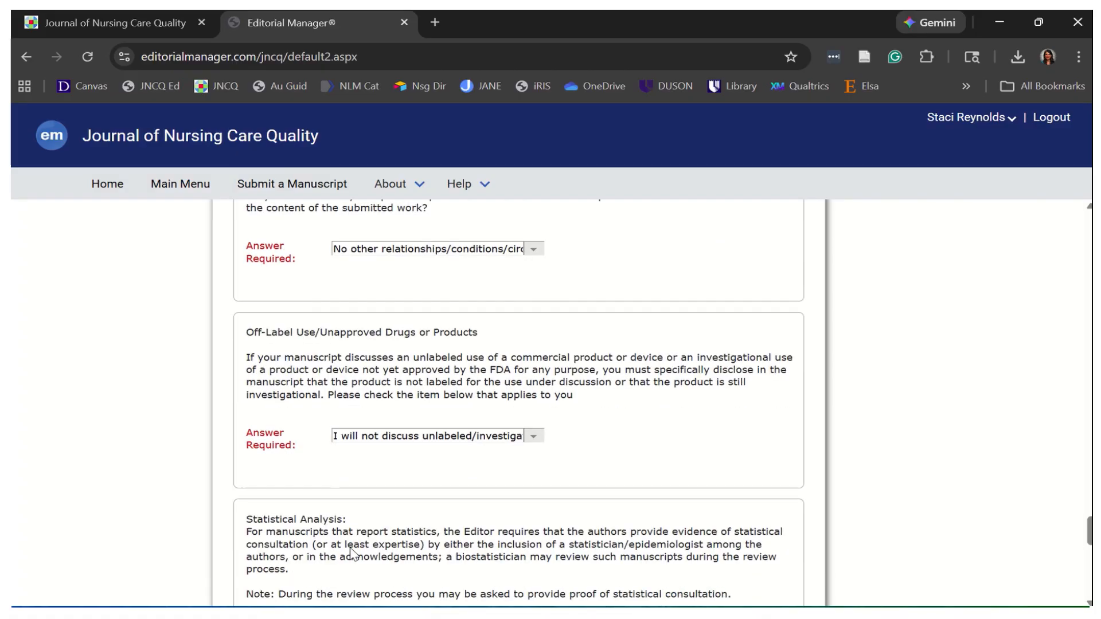
{"action": "scroll", "coordinate": [352, 554], "scroll_direction": "down", "scroll_amount": 6}
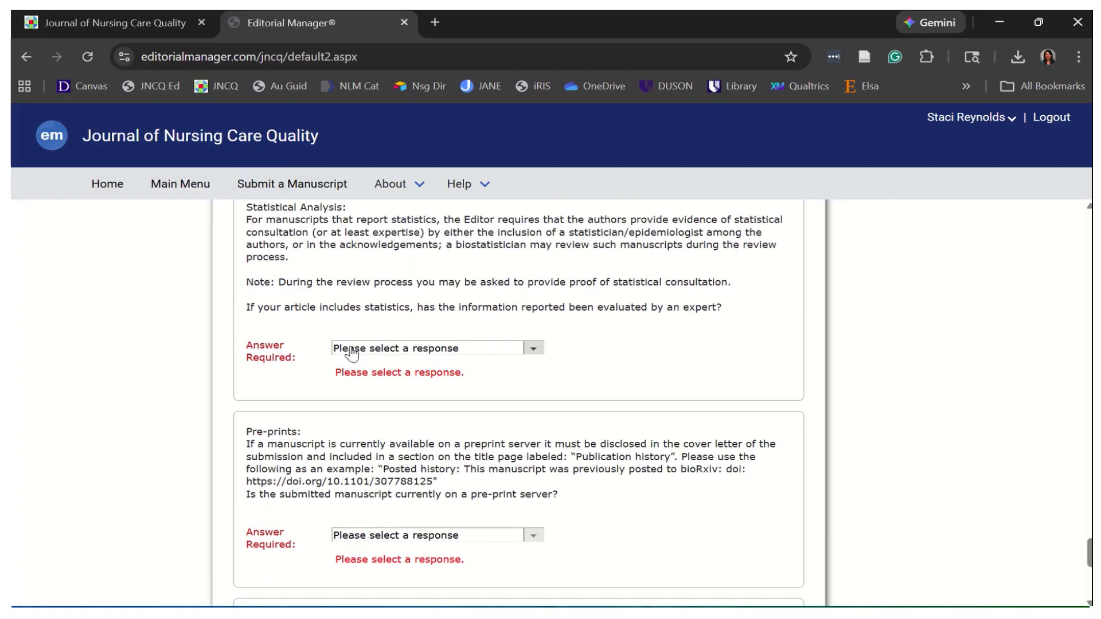
{"action": "left_click", "coordinate": [351, 352]}
{"action": "left_click", "coordinate": [360, 424]}
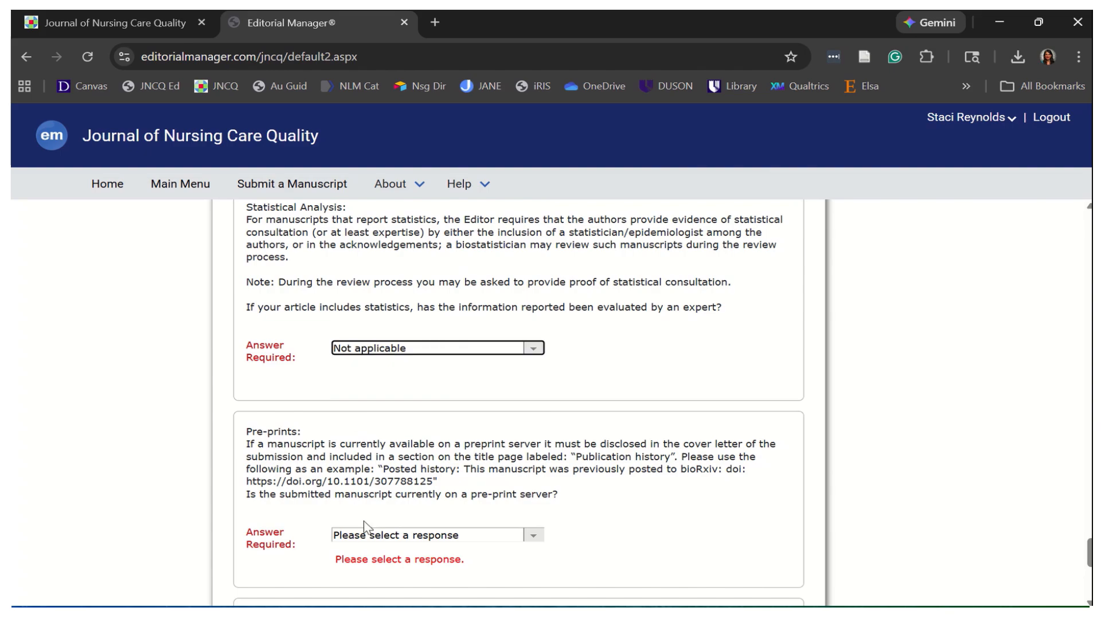
{"action": "left_click", "coordinate": [367, 536]}
{"action": "left_click", "coordinate": [370, 585]}
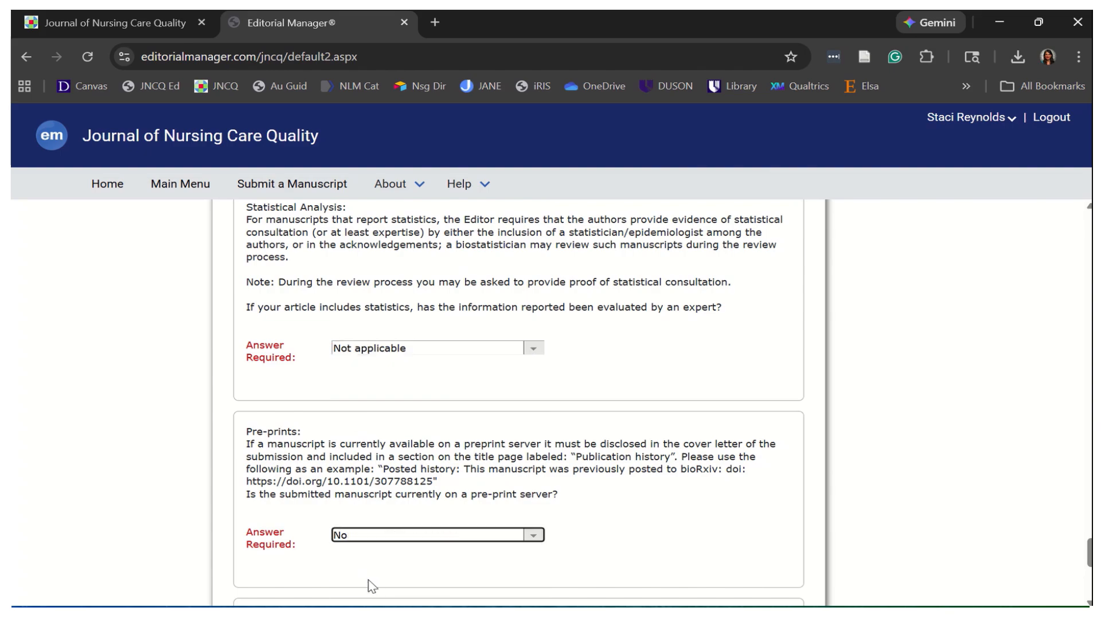
{"action": "scroll", "coordinate": [321, 527], "scroll_direction": "down", "scroll_amount": 5}
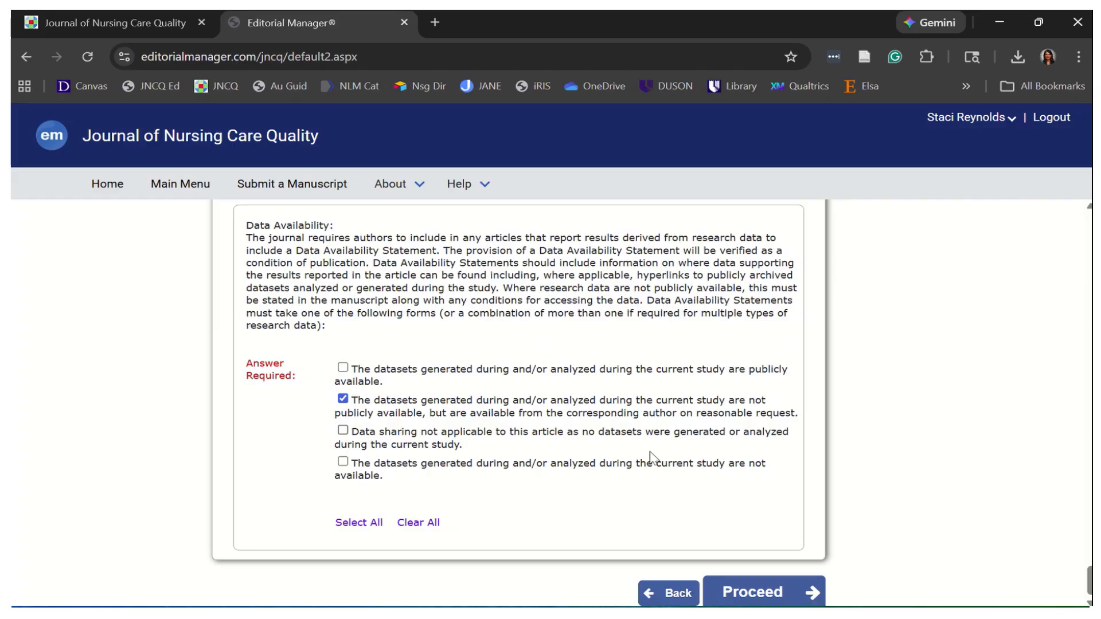
{"action": "left_click", "coordinate": [737, 582]}
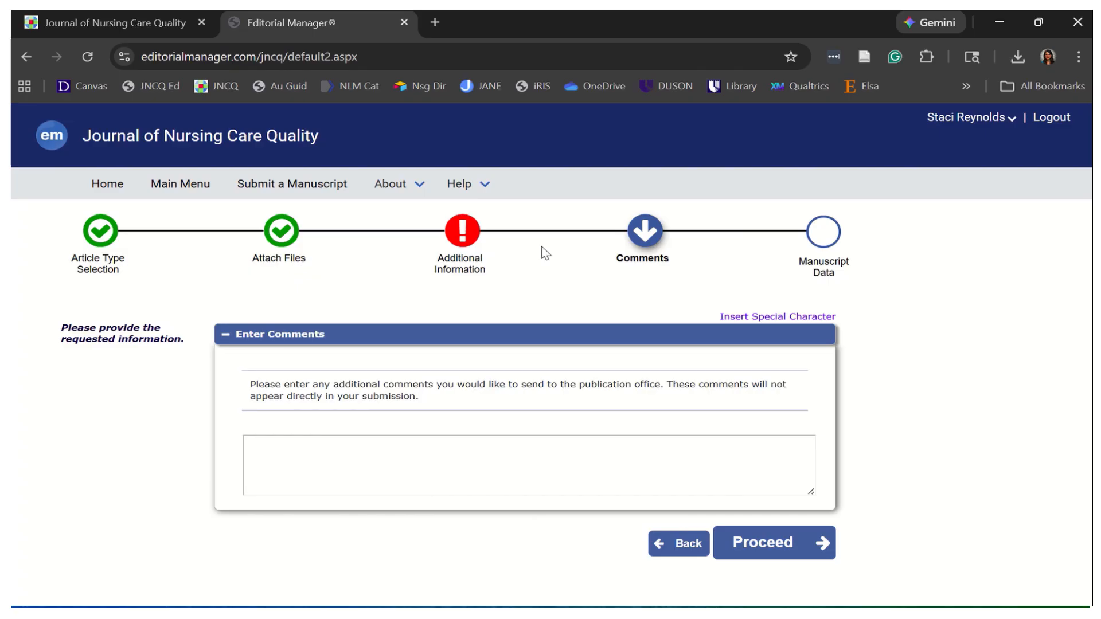
Return to Additional Information, tick I agree under Copyright and Warranties, and proceed to Comments
{"action": "left_click", "coordinate": [463, 228]}
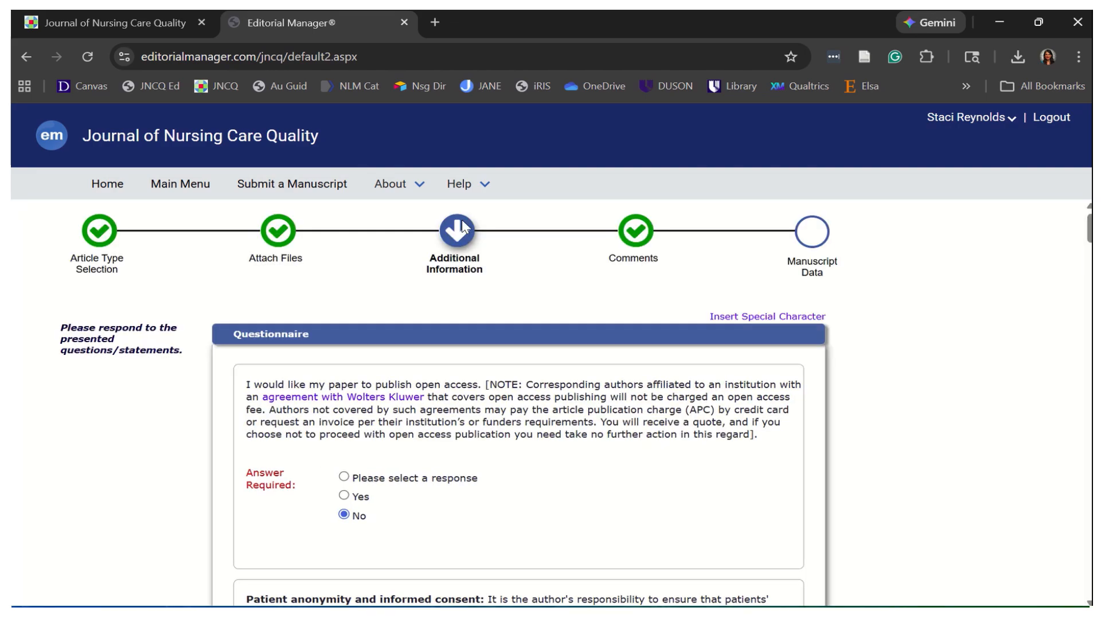
{"action": "scroll", "coordinate": [470, 321], "scroll_direction": "down", "scroll_amount": 5}
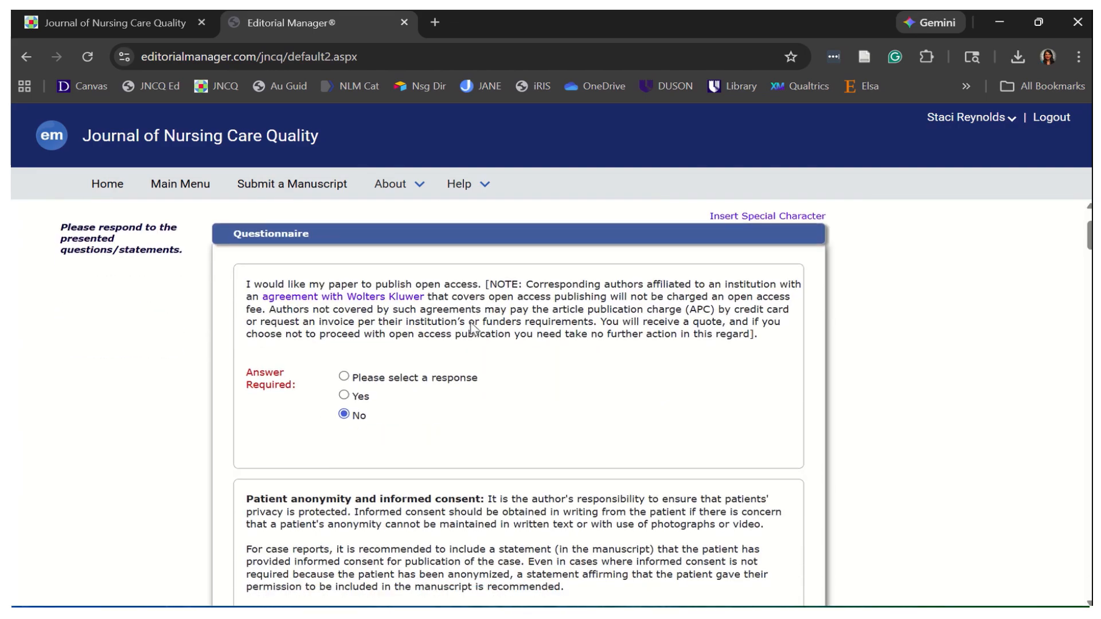
{"action": "scroll", "coordinate": [471, 328], "scroll_direction": "down", "scroll_amount": 10}
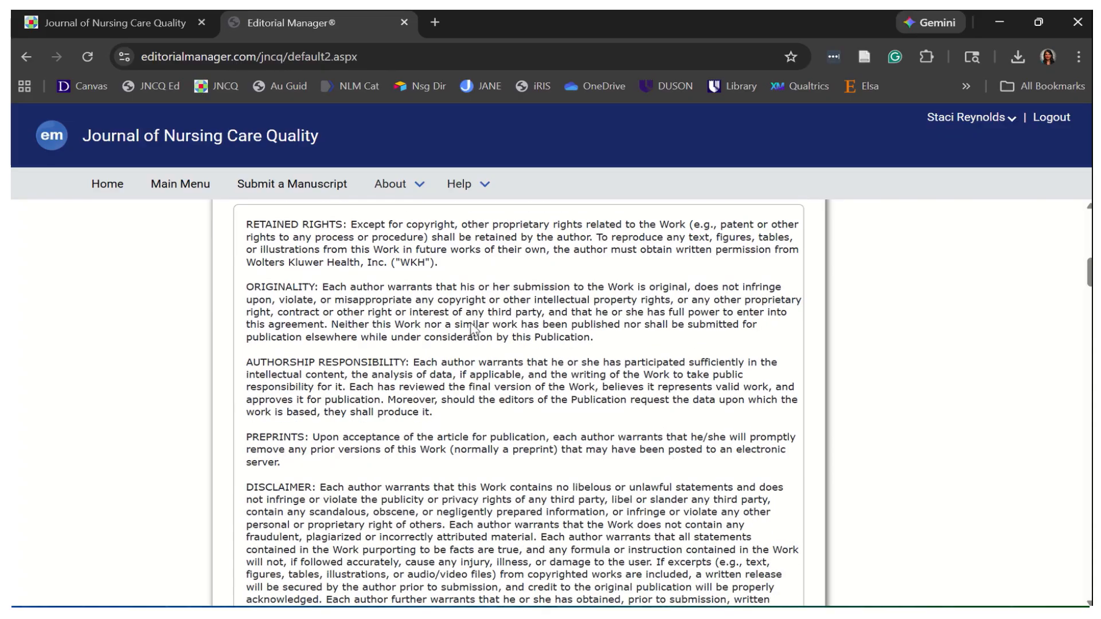
{"action": "scroll", "coordinate": [472, 328], "scroll_direction": "down", "scroll_amount": 8}
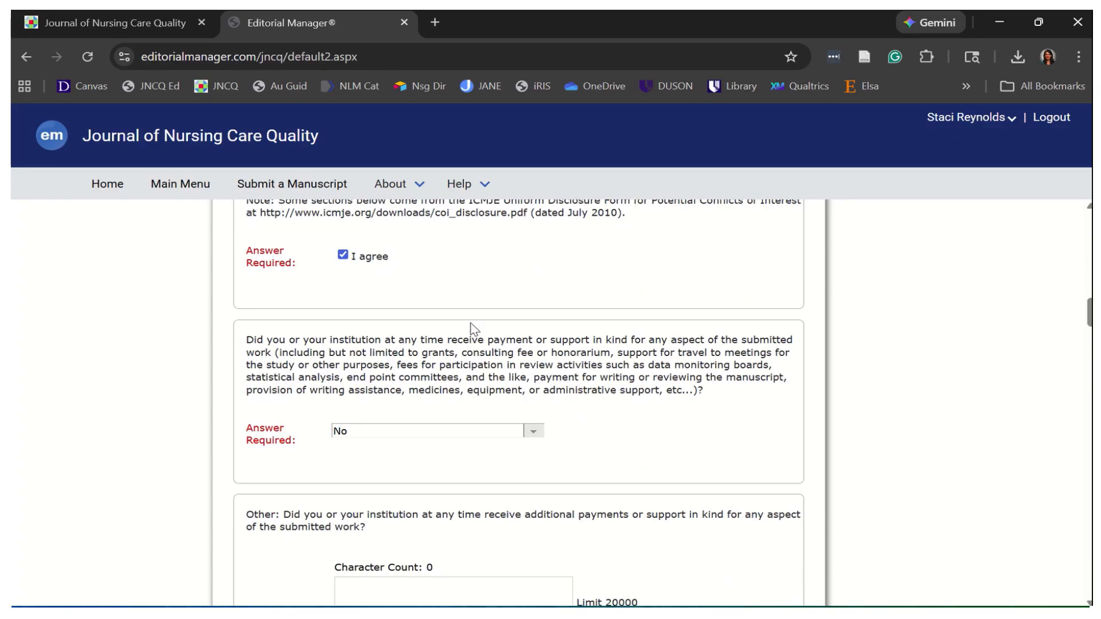
{"action": "scroll", "coordinate": [474, 329], "scroll_direction": "down", "scroll_amount": 4}
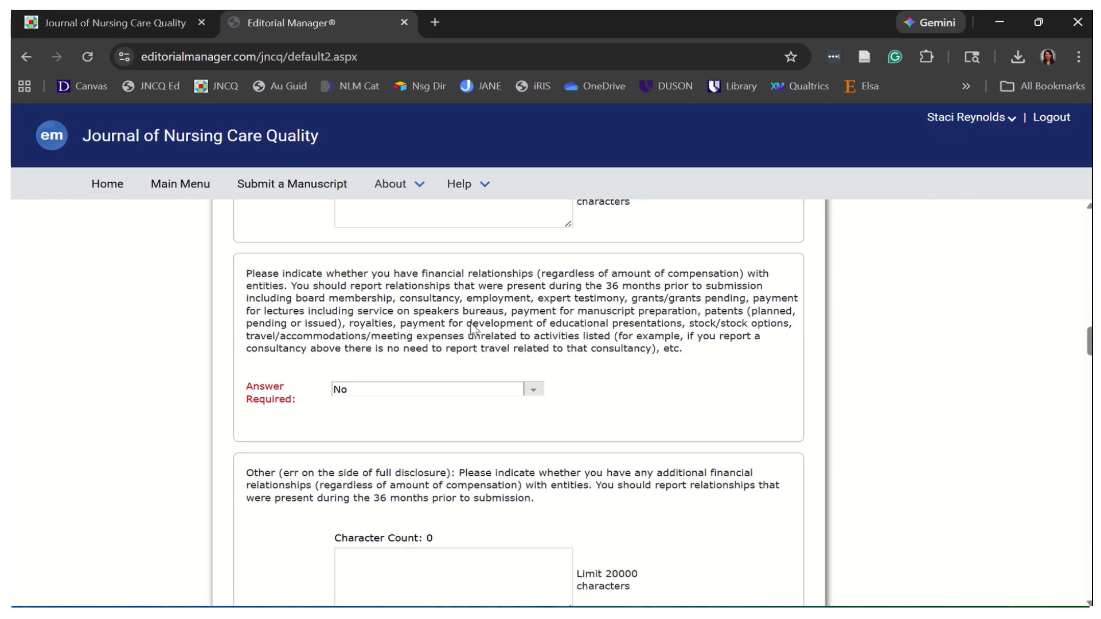
{"action": "scroll", "coordinate": [471, 330], "scroll_direction": "down", "scroll_amount": 7}
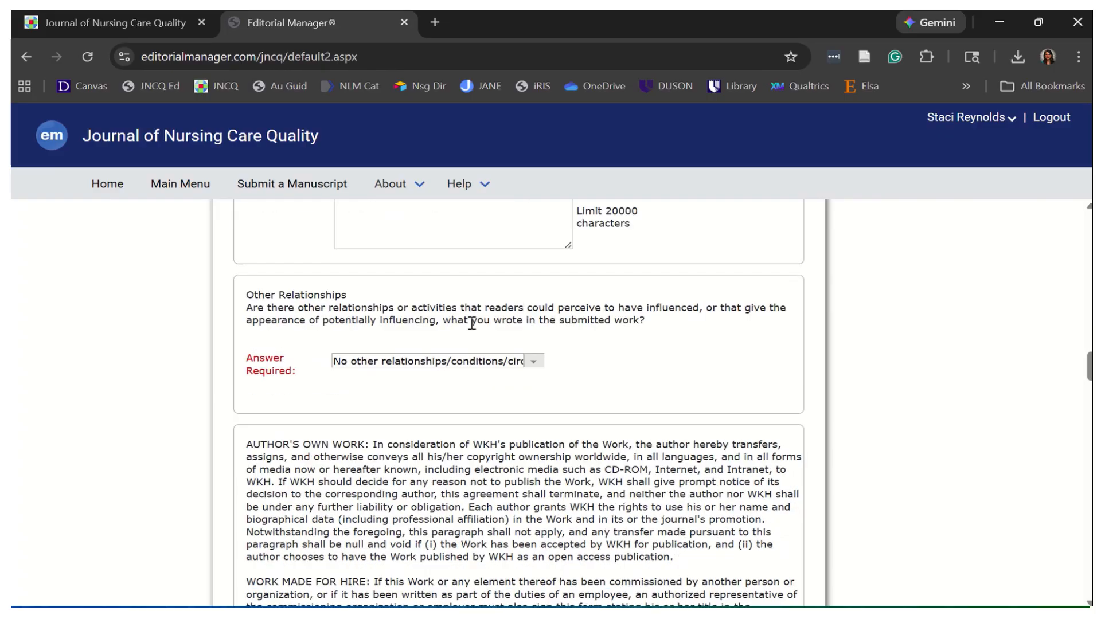
{"action": "scroll", "coordinate": [472, 324], "scroll_direction": "down", "scroll_amount": 4}
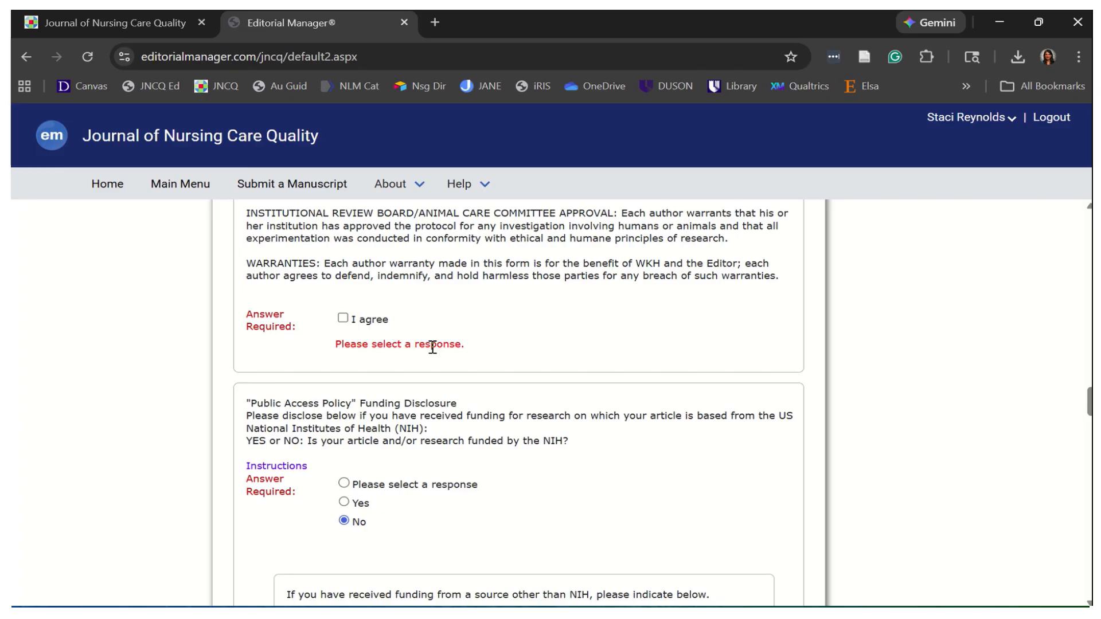
{"action": "left_click", "coordinate": [343, 318]}
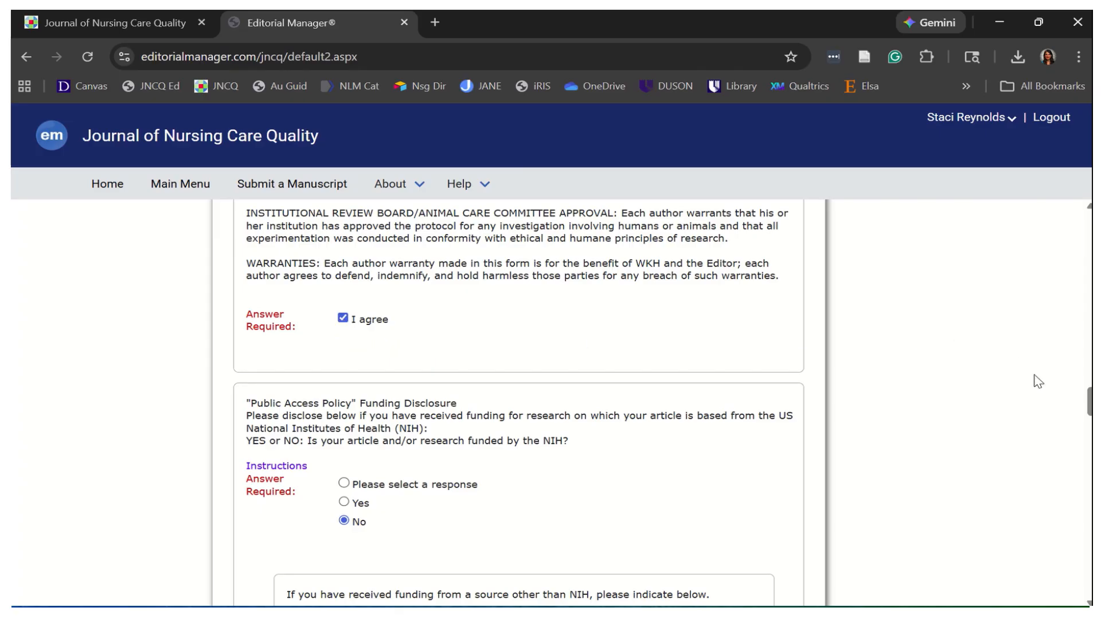
{"action": "left_click_drag", "start_coordinate": [1090, 401], "coordinate": [1090, 586]}
{"action": "left_click", "coordinate": [777, 591]}
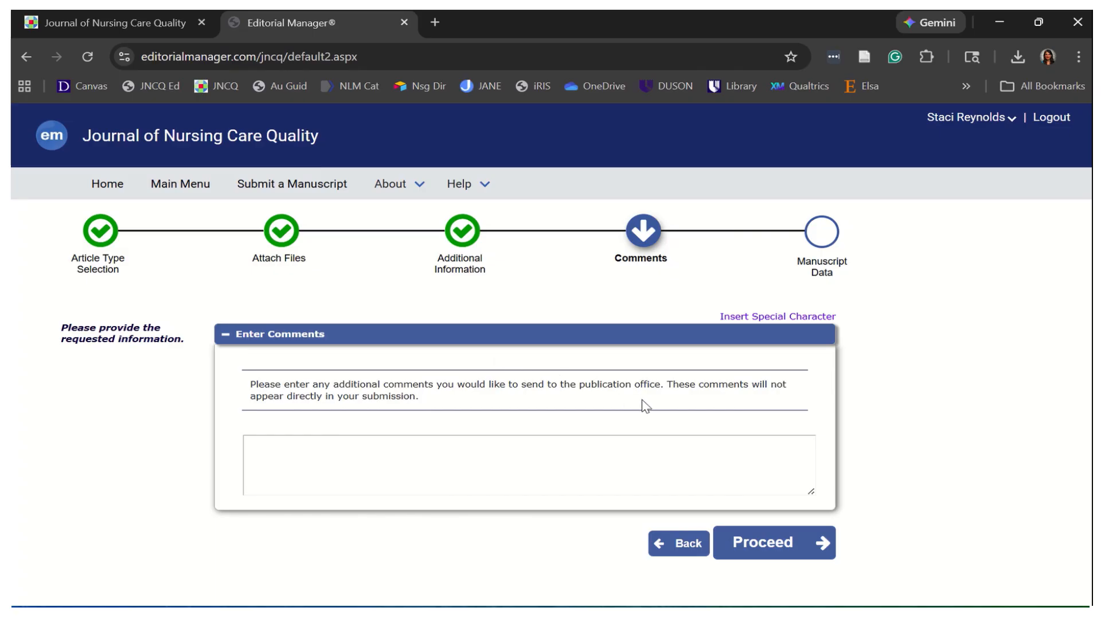
Skip the Comments step and scroll through Manuscript Data, whose title reads COVER LETTER
{"action": "left_click", "coordinate": [761, 549]}
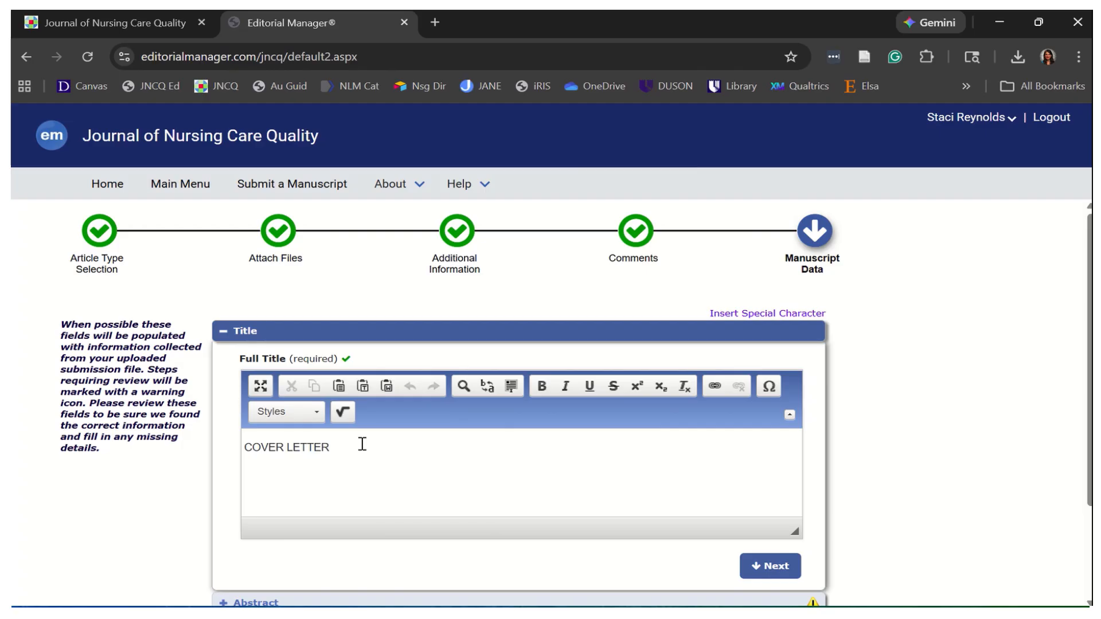
{"action": "scroll", "coordinate": [362, 444], "scroll_direction": "down", "scroll_amount": 2}
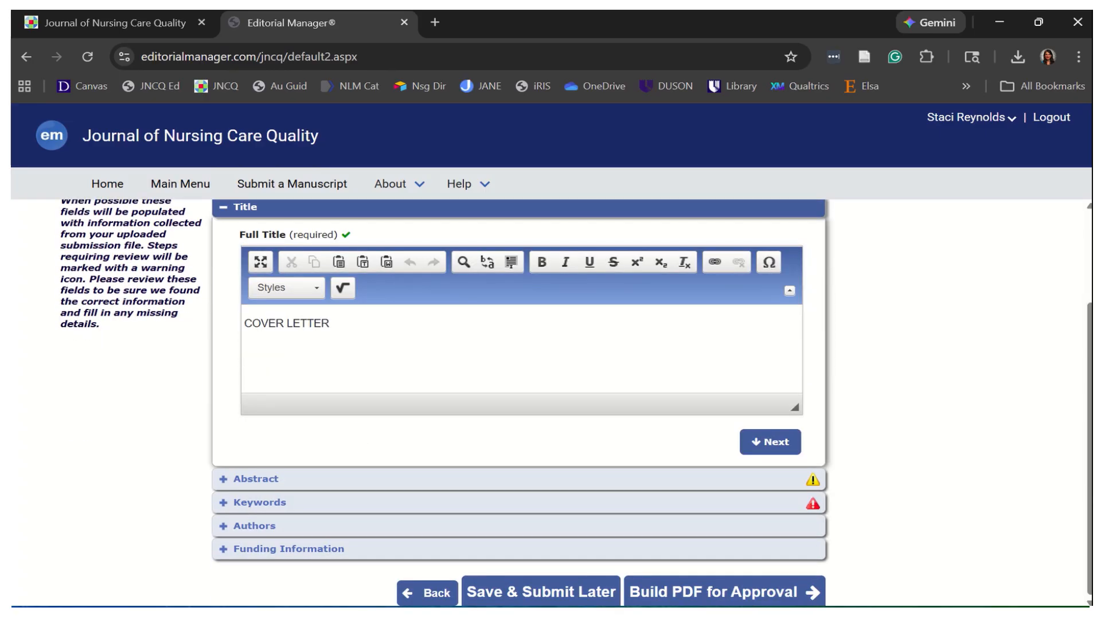
{"action": "key", "text": "super+e"}
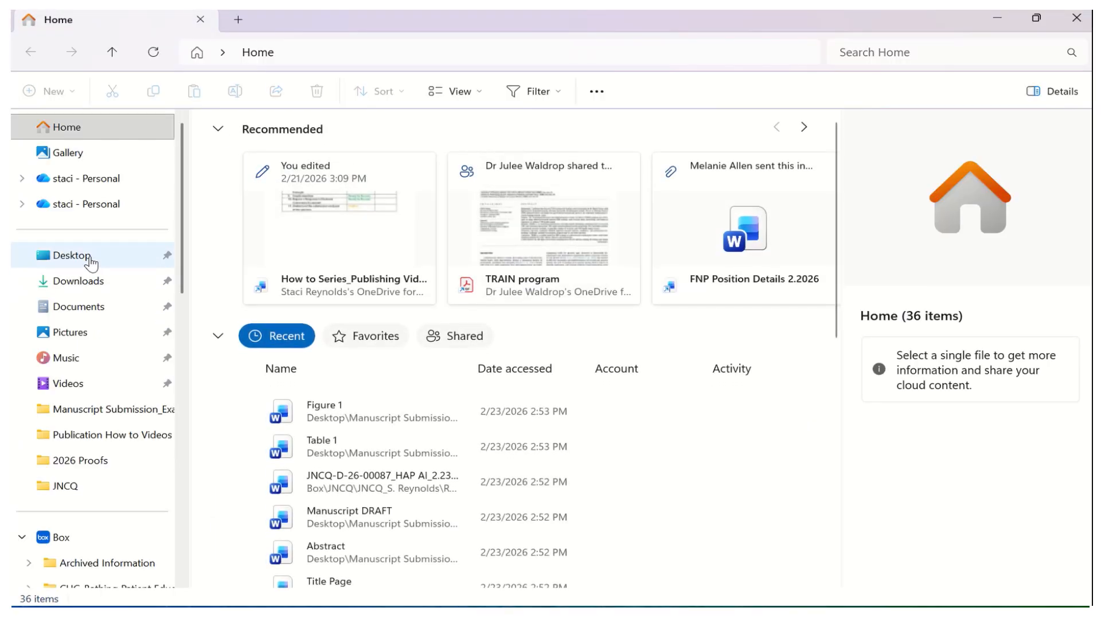
Open Title Page from Desktop > Manuscript Submission_Example and copy the full manuscript title
{"action": "left_click", "coordinate": [90, 263]}
{"action": "double_click", "coordinate": [305, 170]}
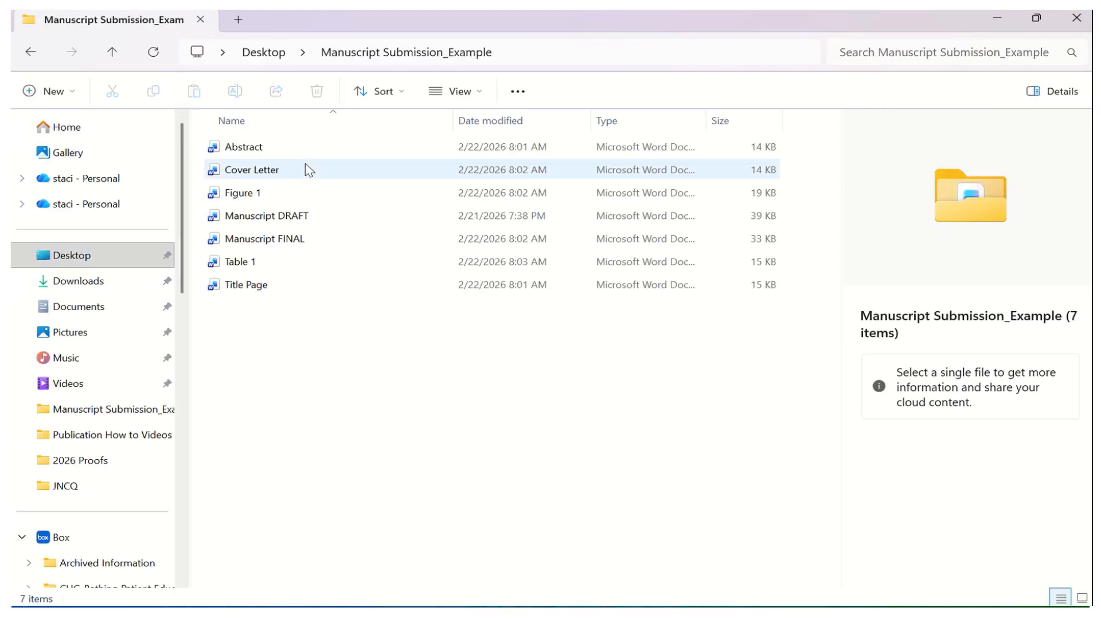
{"action": "left_click", "coordinate": [287, 284]}
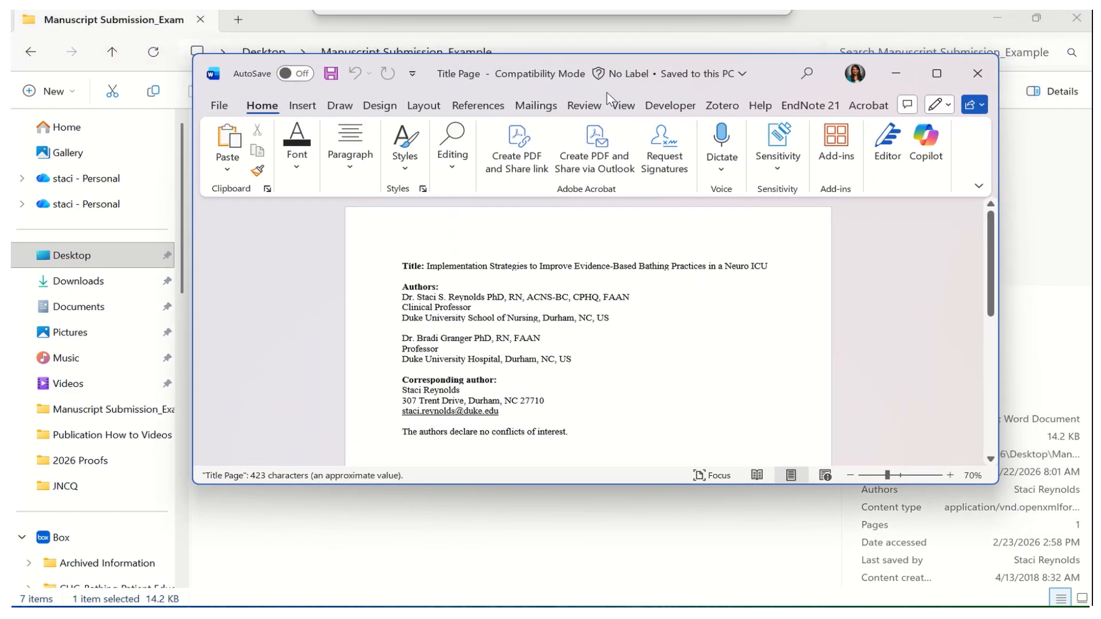
{"action": "left_click_drag", "start_coordinate": [776, 268], "coordinate": [463, 269]}
{"action": "key", "text": "ctrl+c"}
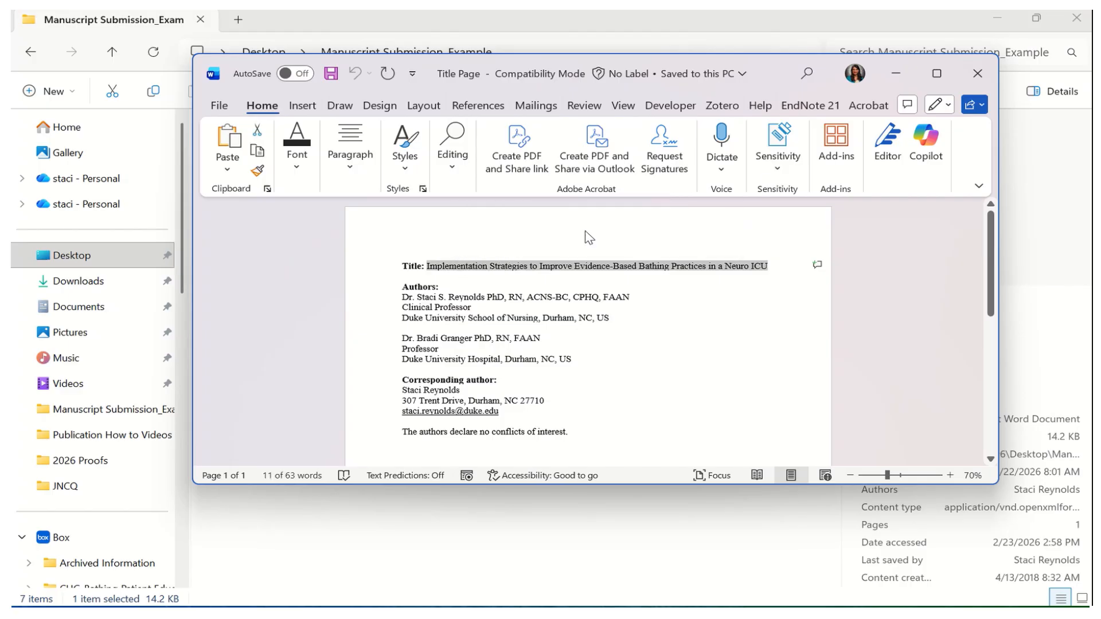
{"action": "left_click", "coordinate": [895, 74]}
Replace the COVER LETTER title with the pasted full manuscript title
{"action": "left_click", "coordinate": [996, 17]}
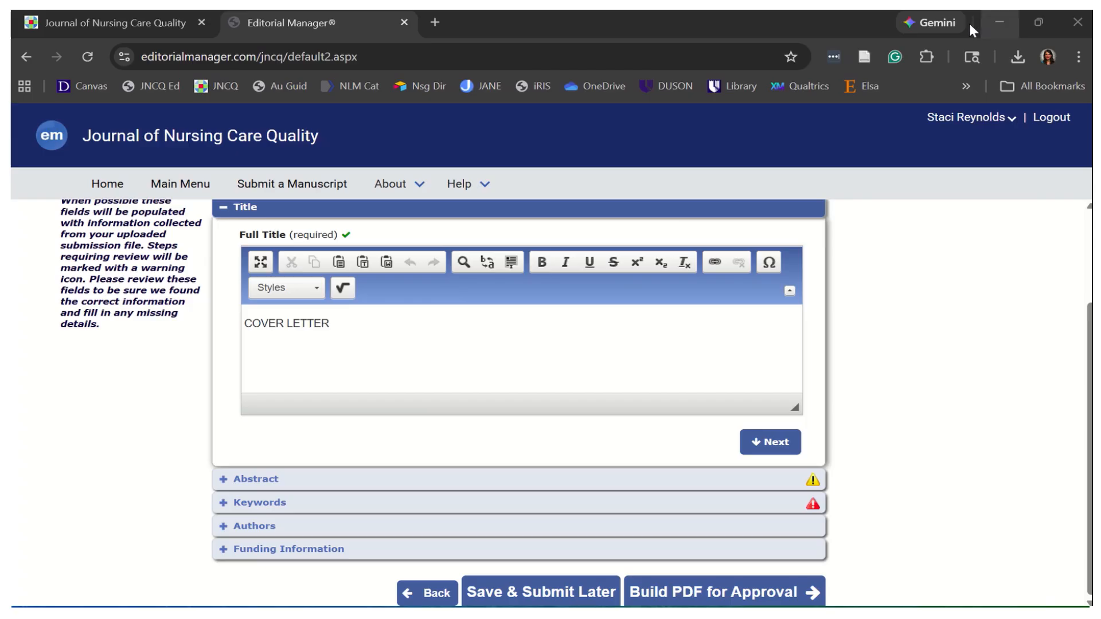
{"action": "left_click_drag", "start_coordinate": [388, 336], "coordinate": [225, 325]}
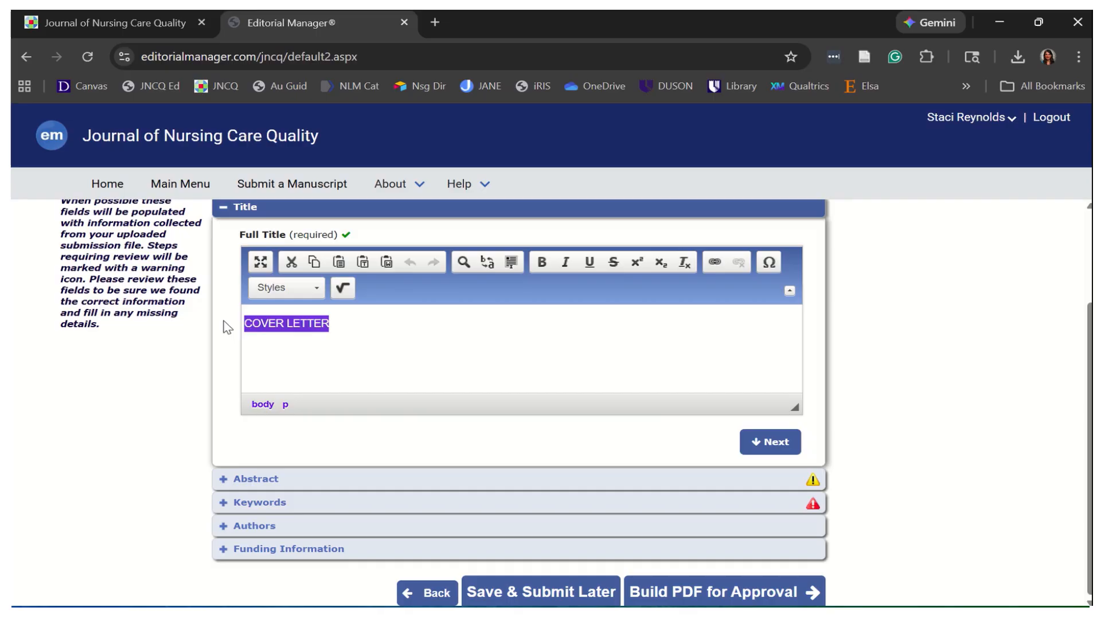
{"action": "key", "text": "ctrl+v"}
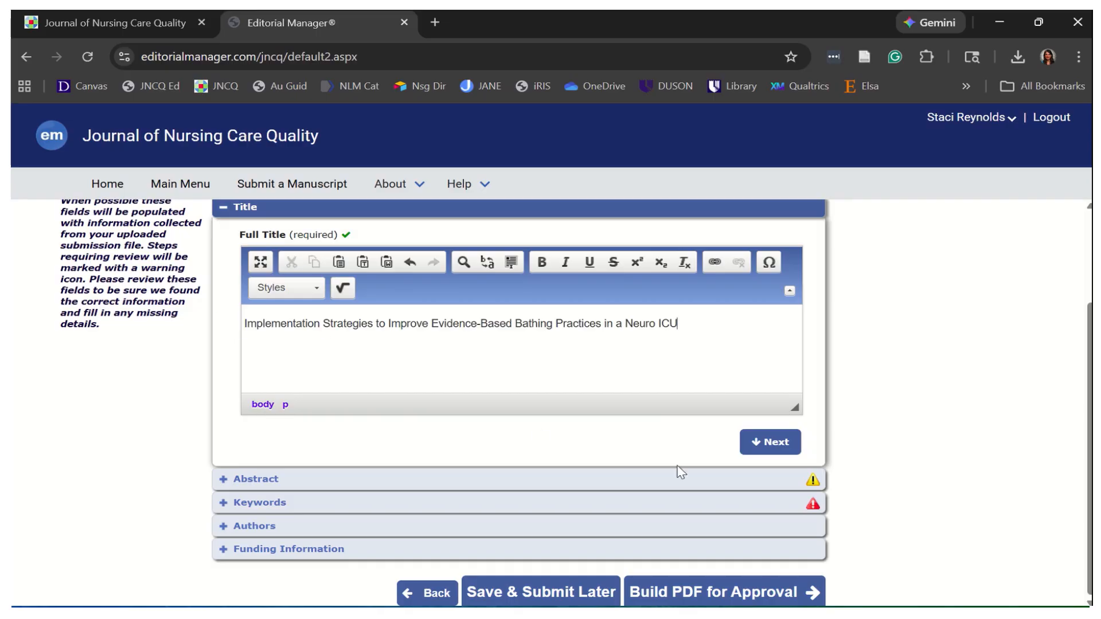
Move to the Abstract section and delete the auto-filled cover letter text
{"action": "left_click", "coordinate": [770, 444]}
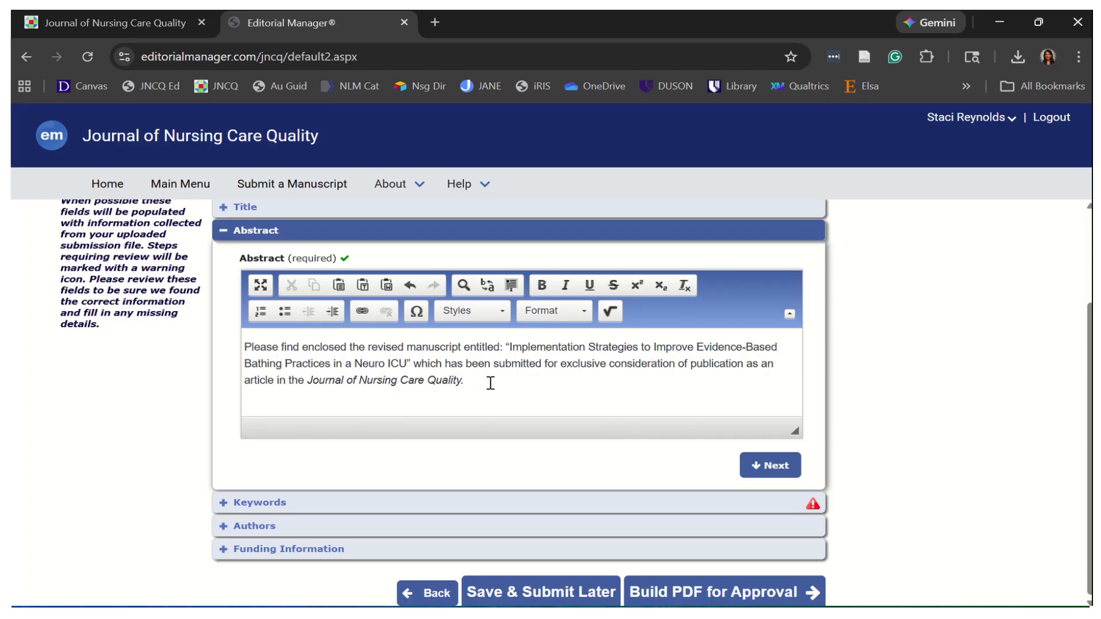
{"action": "left_click_drag", "start_coordinate": [489, 381], "coordinate": [205, 334]}
{"action": "key", "text": "Delete"}
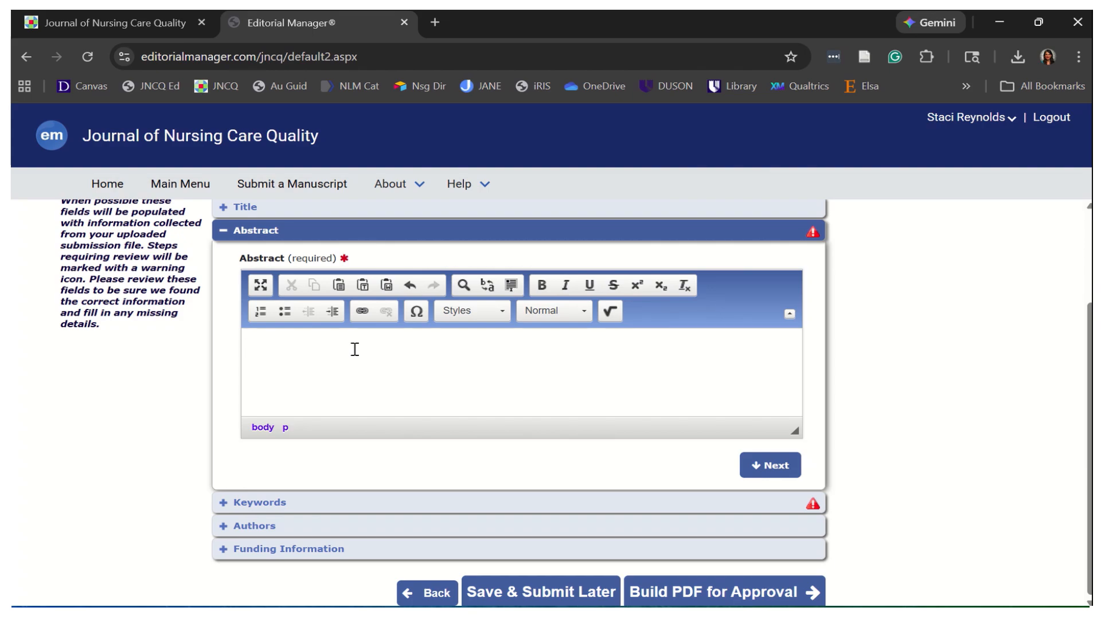
Open the Abstract document and copy its abstract text from Background through Conclusions
{"action": "left_click", "coordinate": [378, 524]}
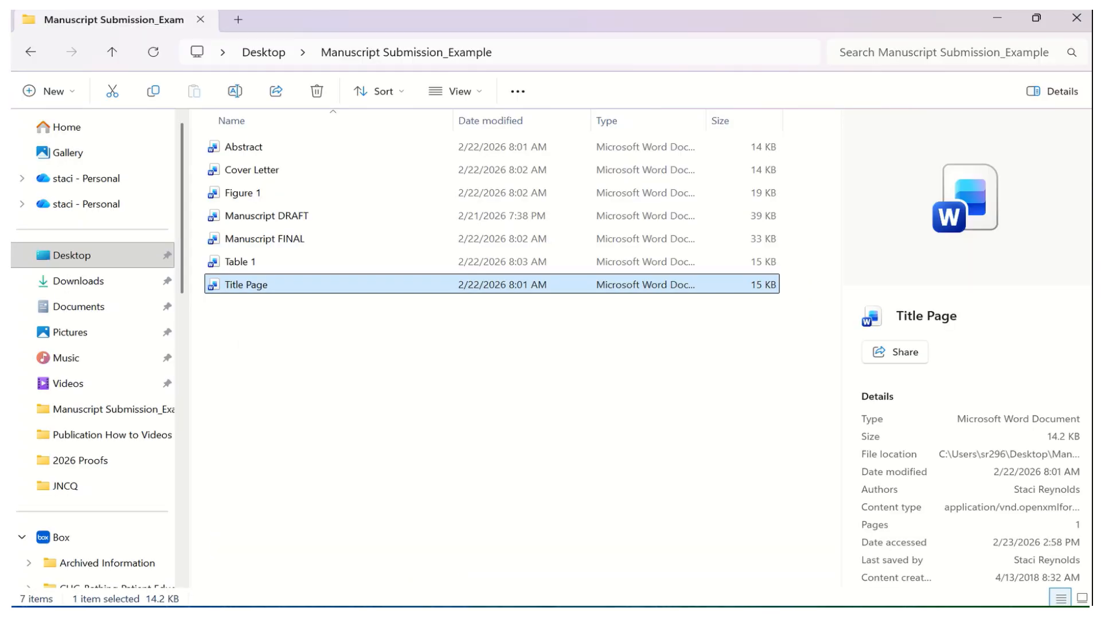
{"action": "double_click", "coordinate": [251, 150]}
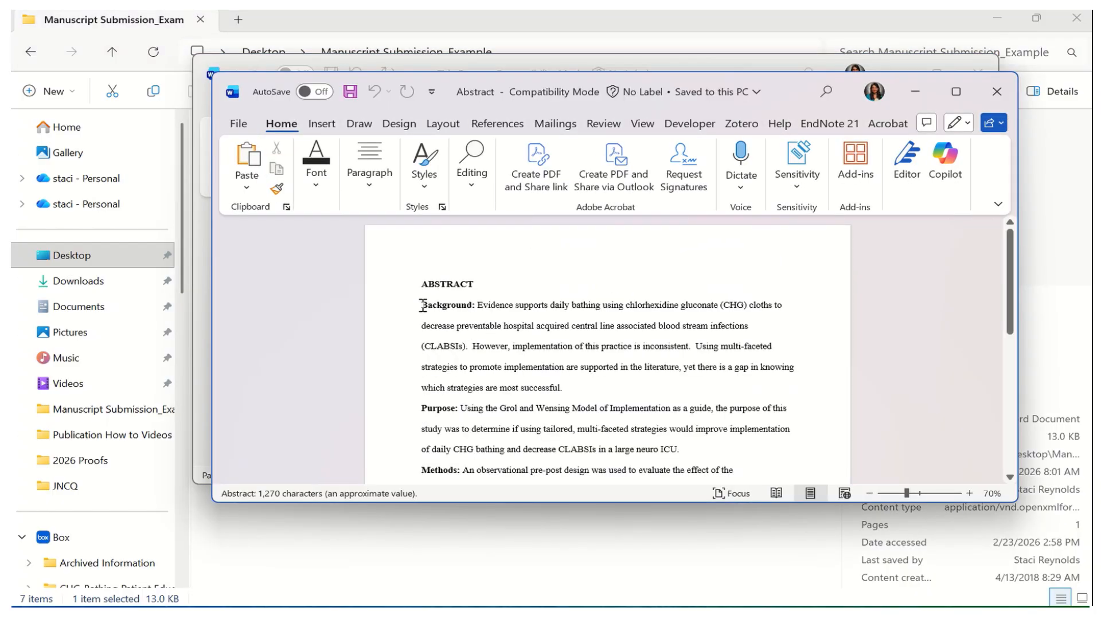
{"action": "left_click_drag", "start_coordinate": [422, 305], "coordinate": [583, 414]}
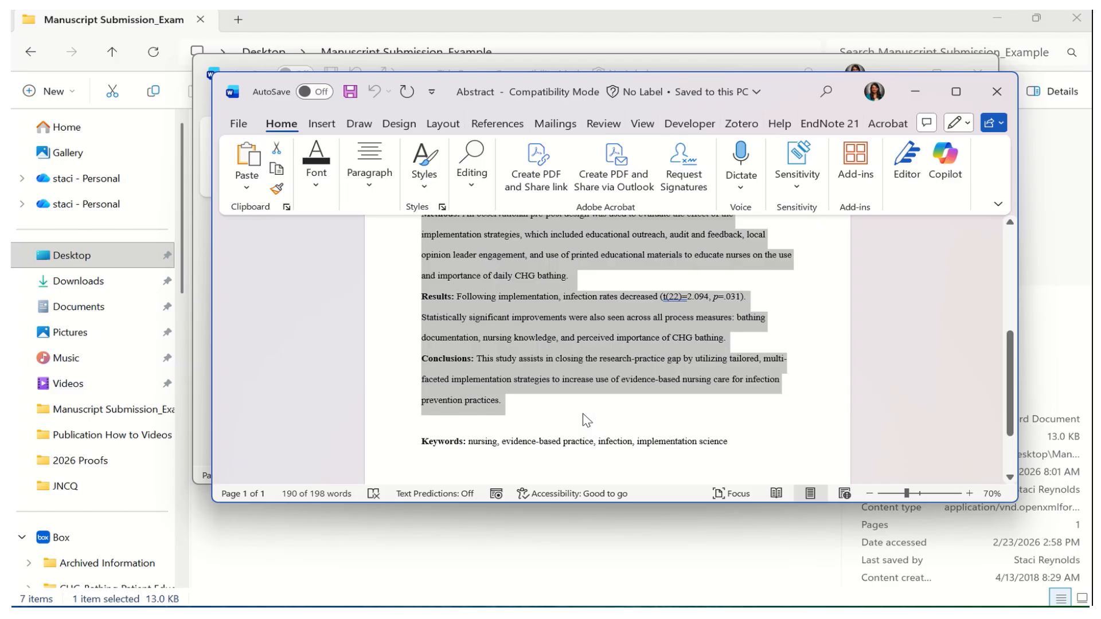
{"action": "left_click", "coordinate": [916, 92]}
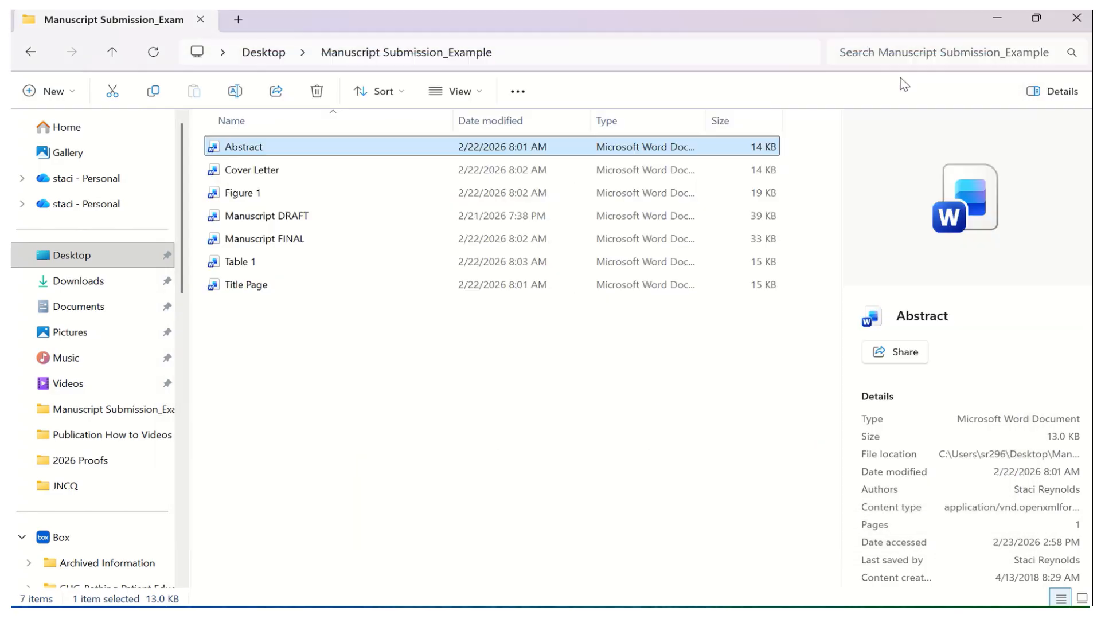
Paste the copied abstract into the empty Abstract field and advance to Keywords
{"action": "left_click", "coordinate": [991, 18]}
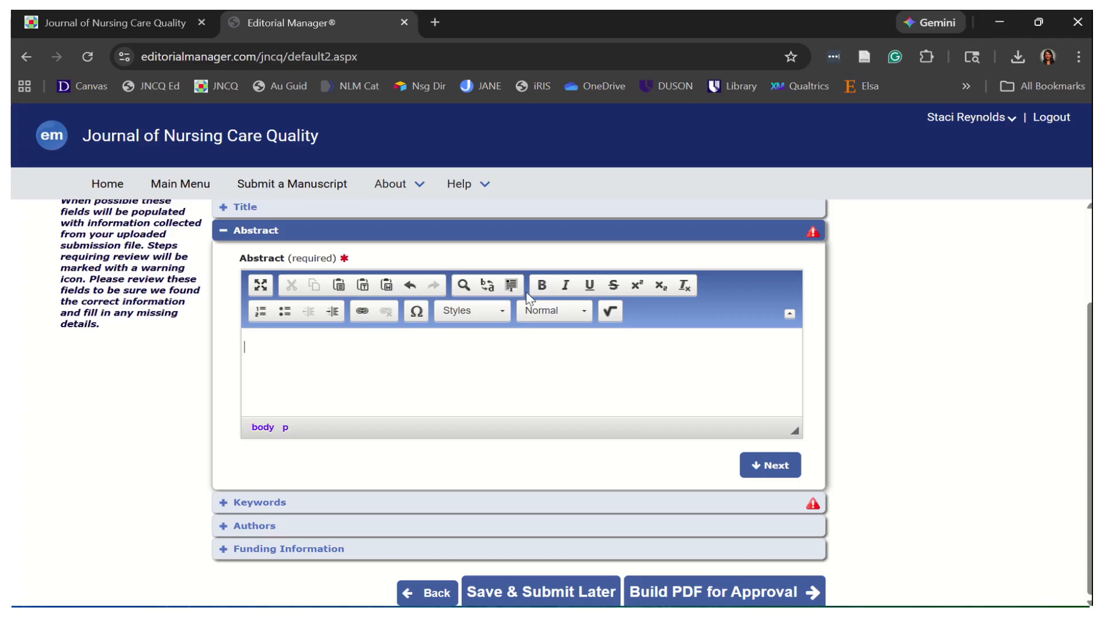
{"action": "left_click", "coordinate": [347, 359]}
{"action": "key", "text": "ctrl+v"}
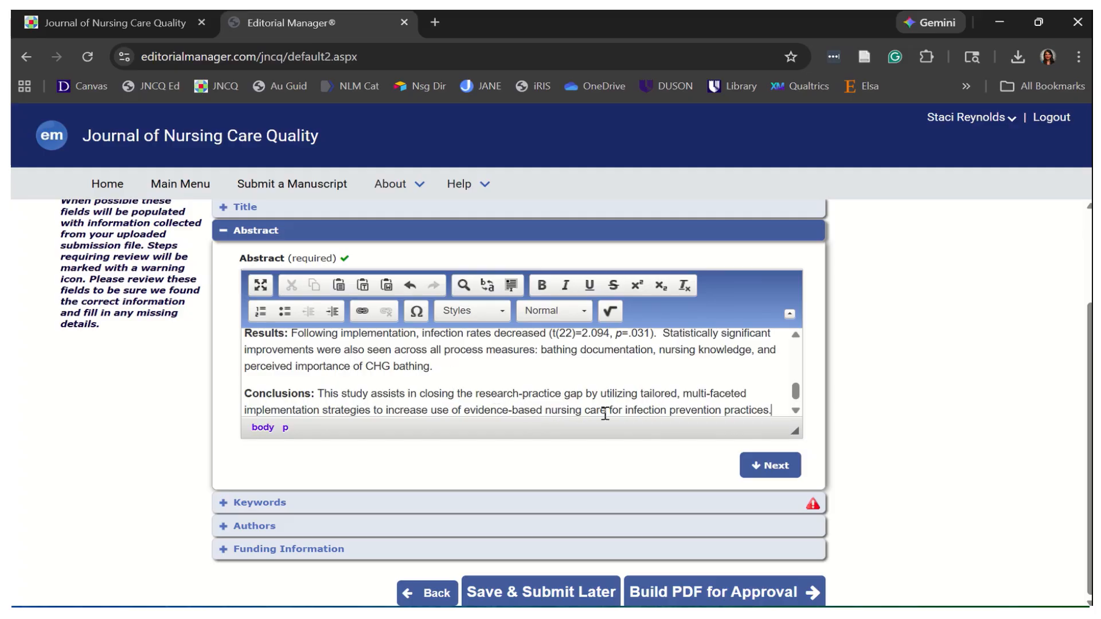
{"action": "left_click", "coordinate": [776, 462]}
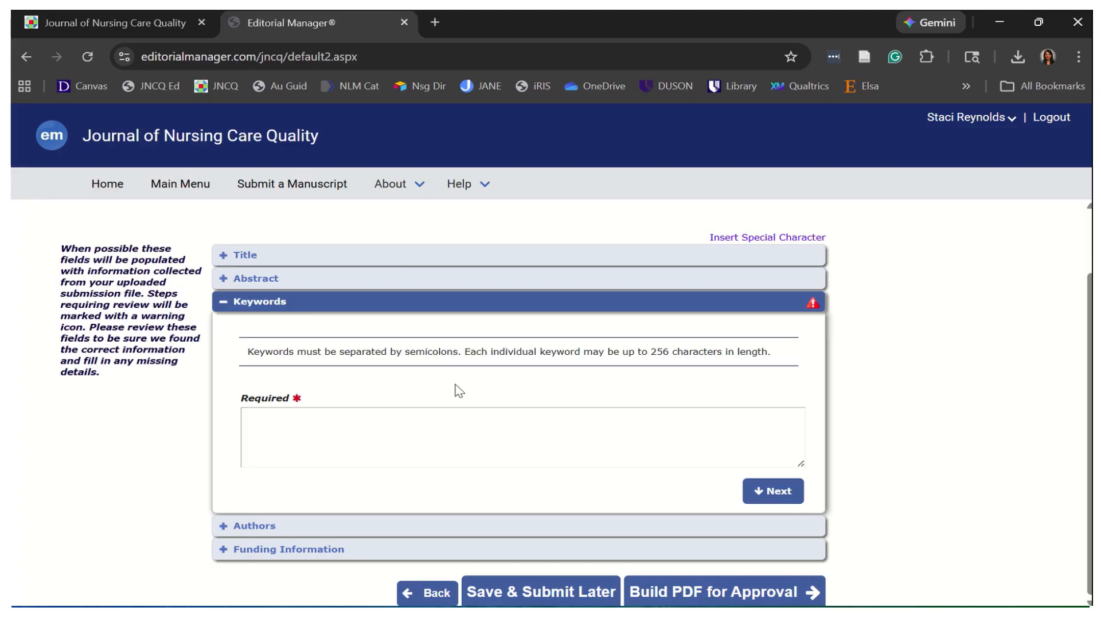
Copy the keyword list from the Abstract document and paste it into the Keywords box
{"action": "mouse_move", "coordinate": [563, 616]}
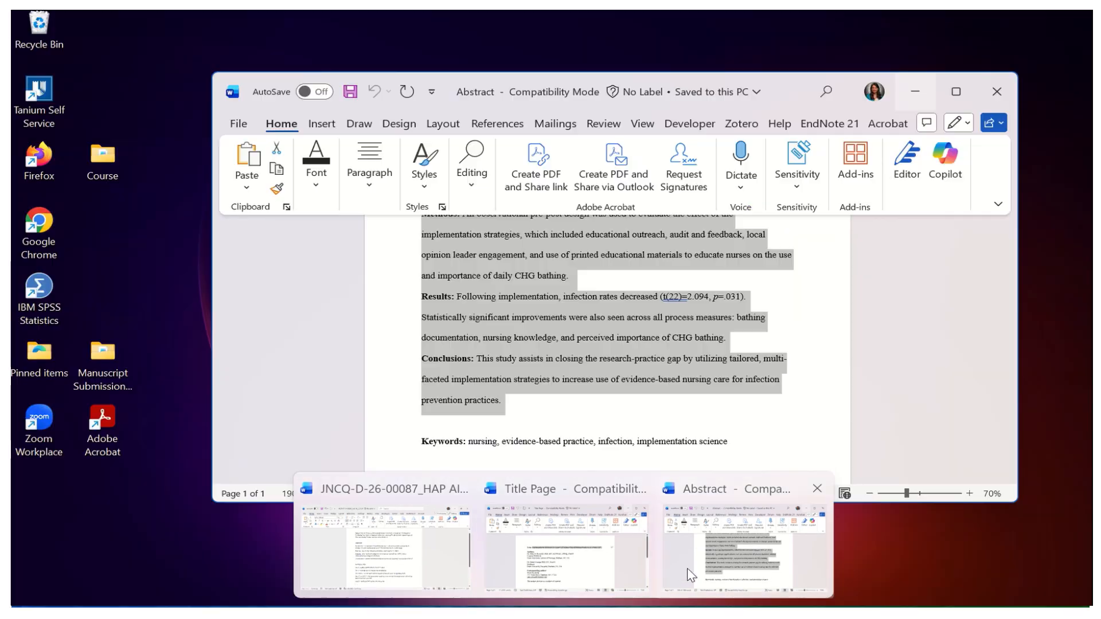
{"action": "left_click", "coordinate": [744, 515]}
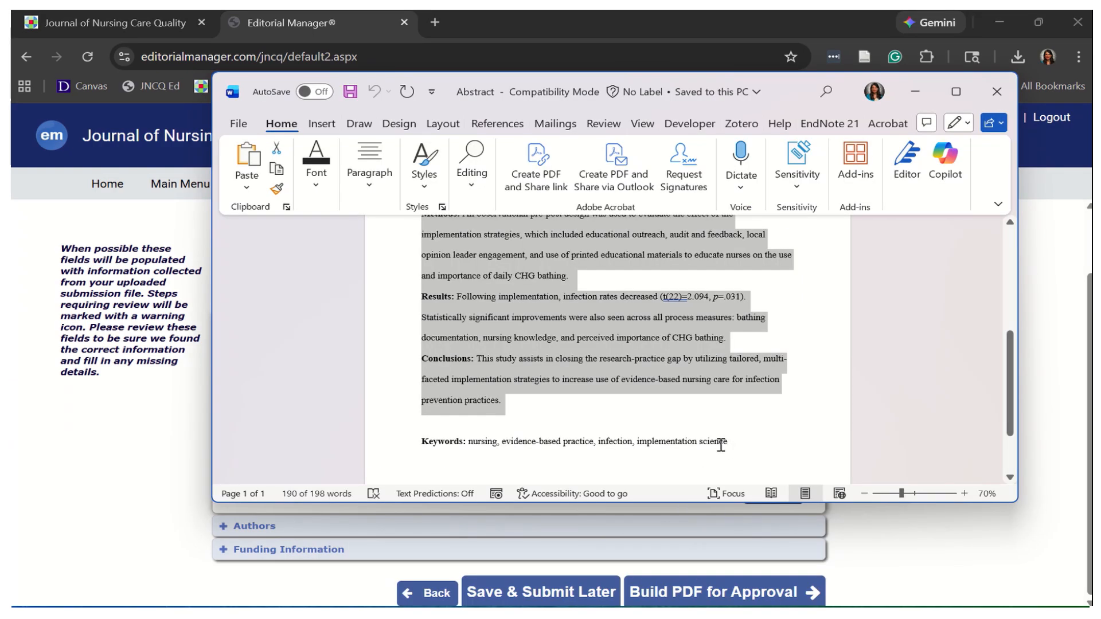
{"action": "left_click_drag", "start_coordinate": [722, 443], "coordinate": [468, 443]}
{"action": "key", "text": "ctrl+c"}
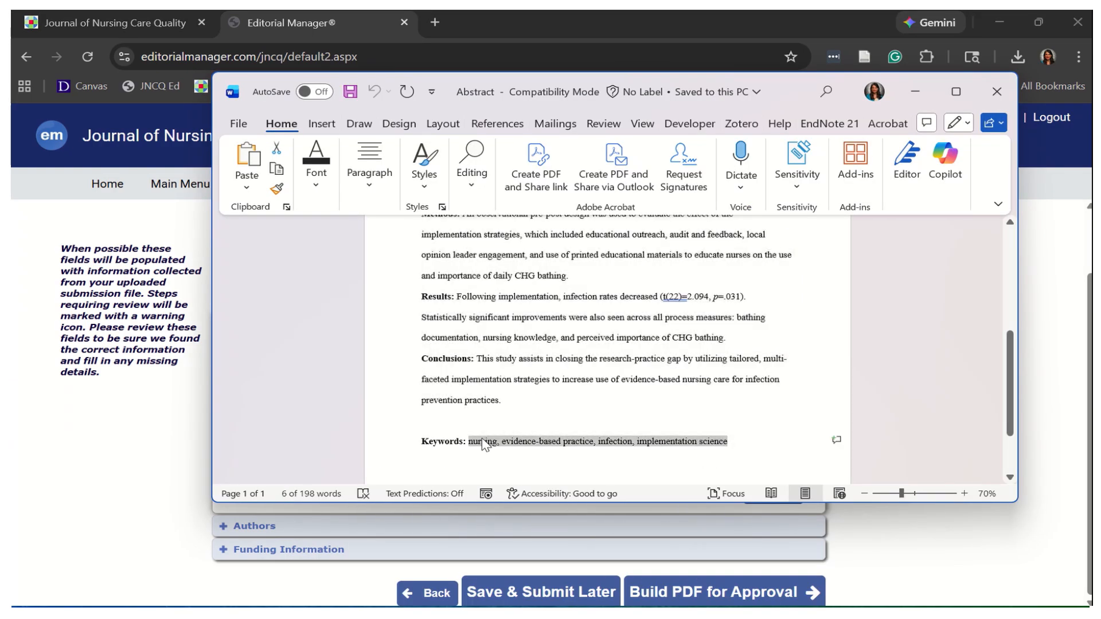
{"action": "left_click", "coordinate": [160, 454]}
{"action": "left_click", "coordinate": [321, 421]}
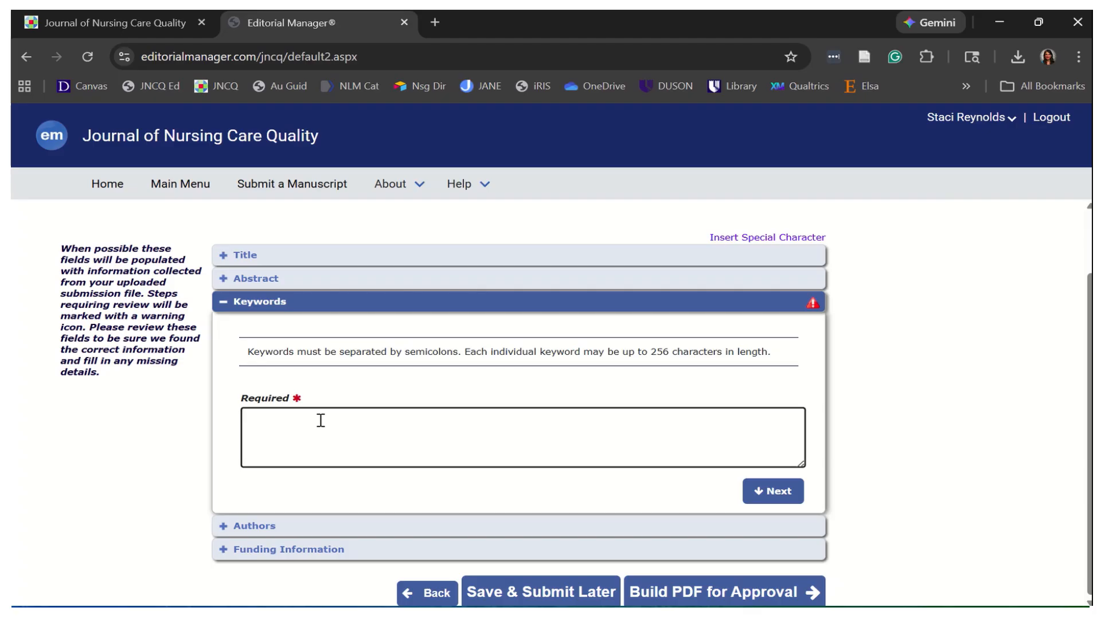
{"action": "key", "text": "ctrl+v"}
Replace the commas after nursing, practice and infection with semicolons
{"action": "left_click", "coordinate": [282, 420]}
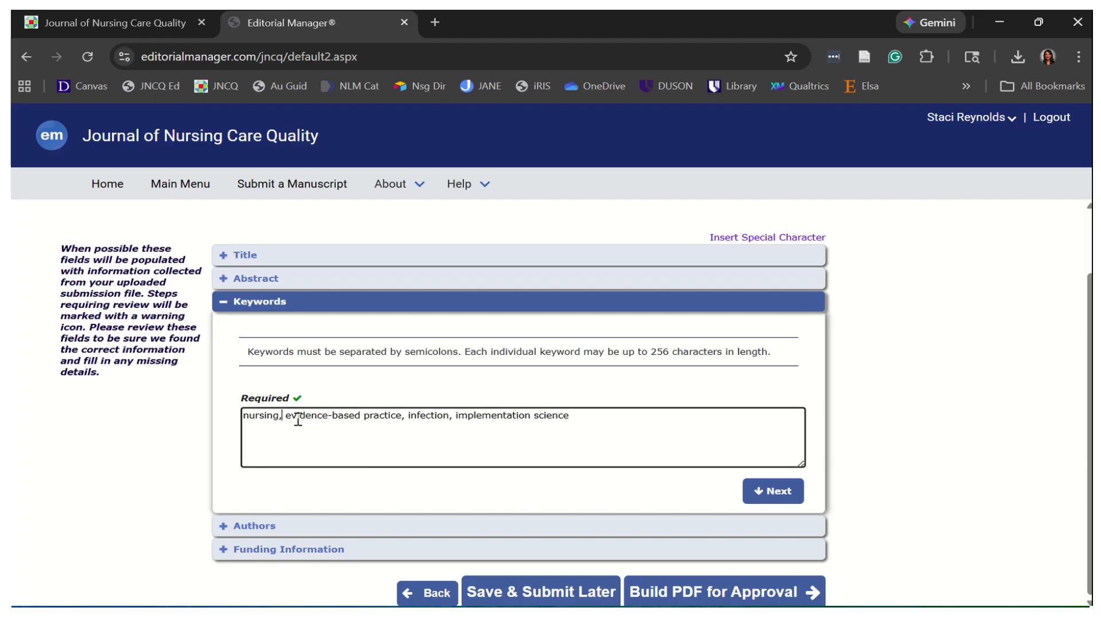
{"action": "key", "text": "BackSpace"}
{"action": "type", "text": ";"}
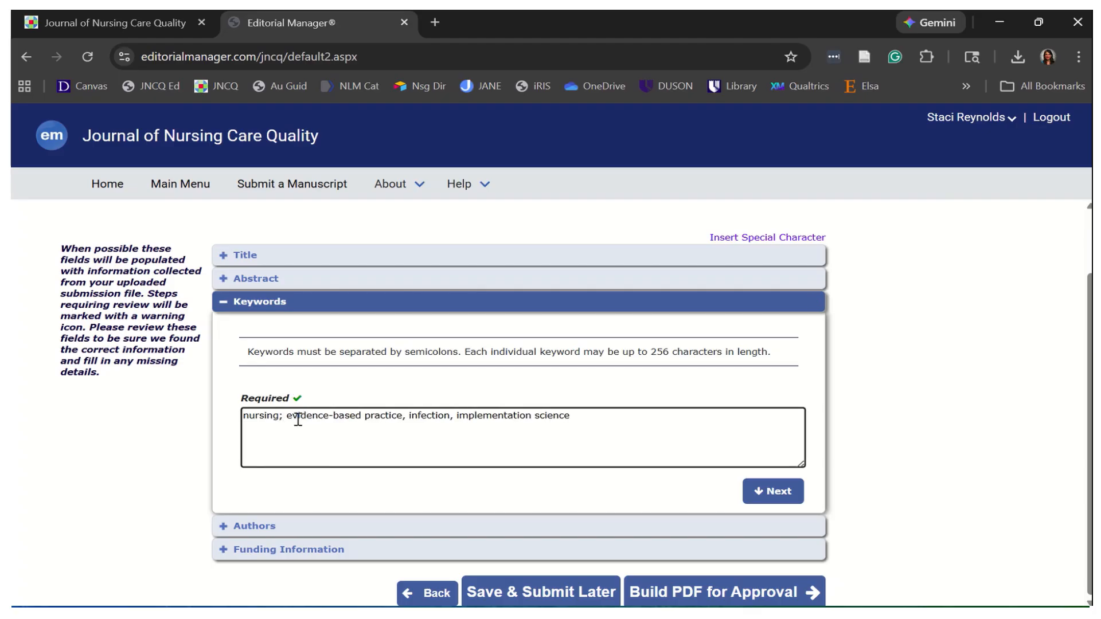
{"action": "left_click", "coordinate": [405, 420]}
{"action": "key", "text": "BackSpace"}
{"action": "type", "text": ";"}
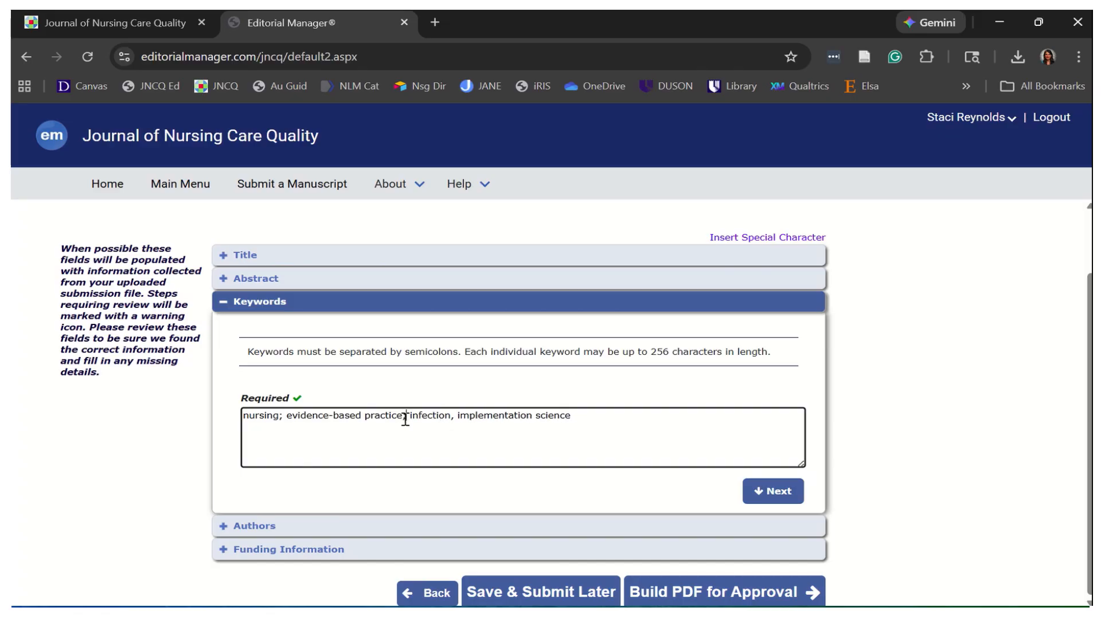
{"action": "left_click", "coordinate": [457, 415]}
{"action": "key", "text": "BackSpace"}
{"action": "type", "text": ";"}
Advance to Authors and save the existing author's details unchanged
{"action": "left_click", "coordinate": [771, 493]}
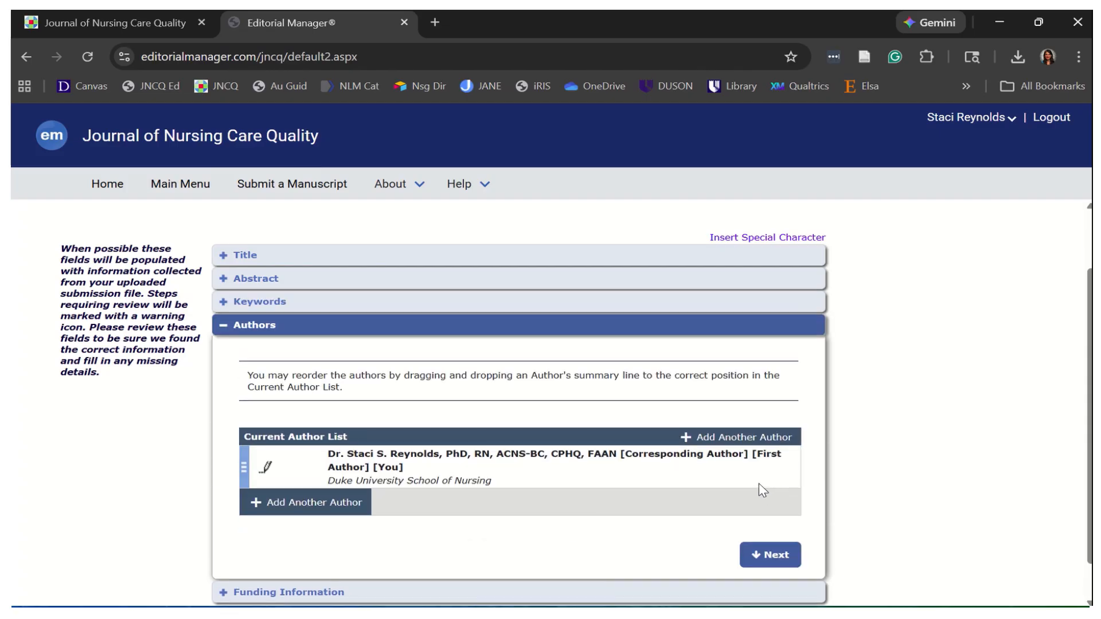
{"action": "scroll", "coordinate": [763, 490], "scroll_direction": "down", "scroll_amount": 1}
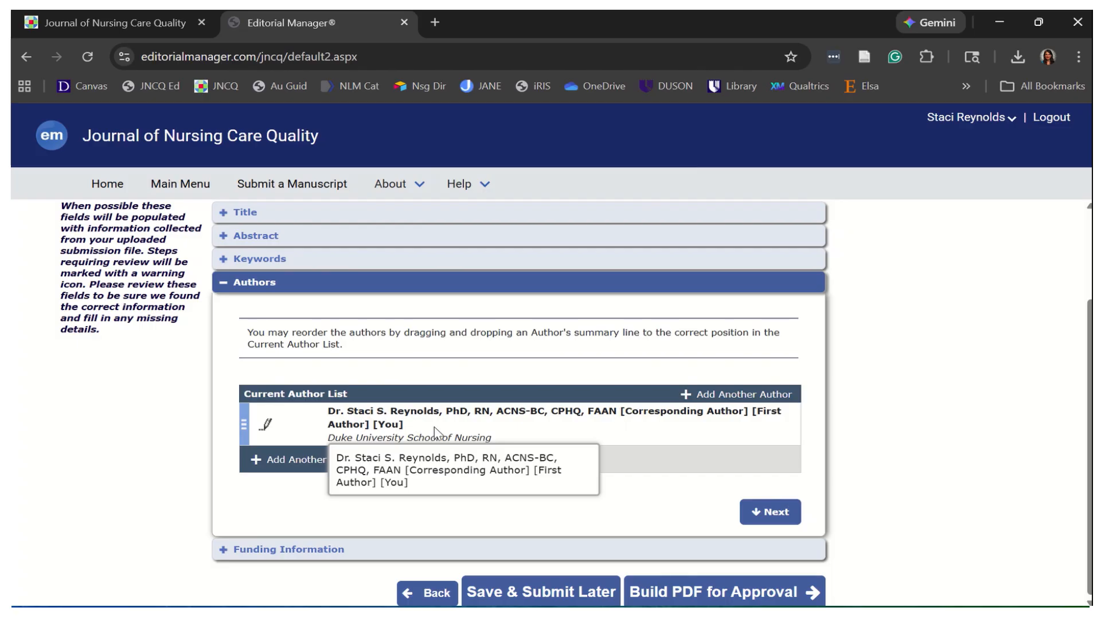
{"action": "left_click", "coordinate": [265, 429]}
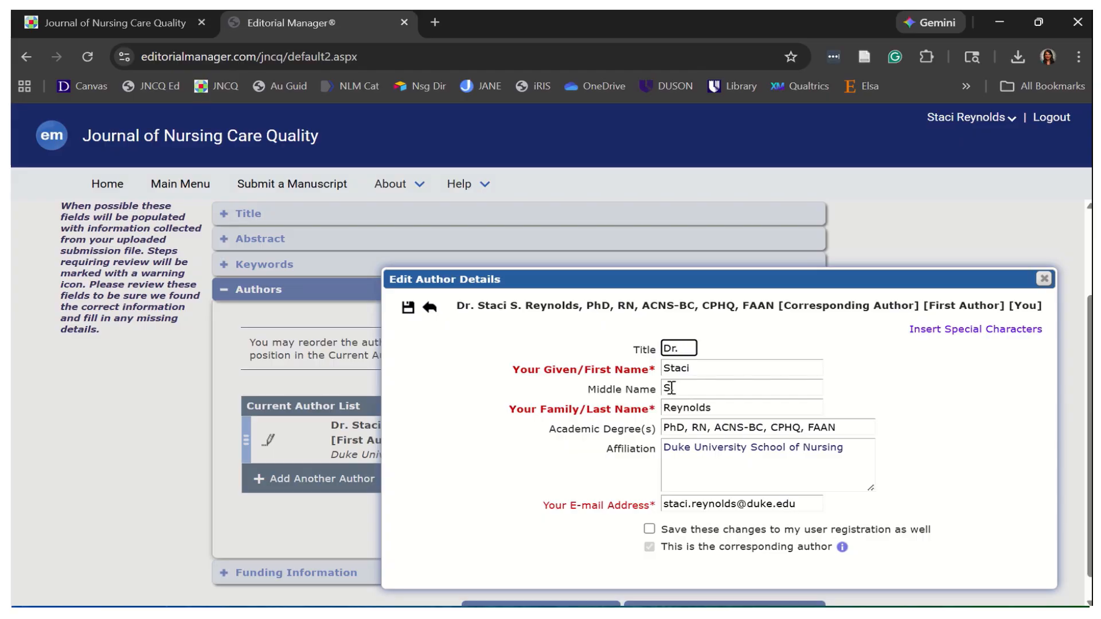
{"action": "scroll", "coordinate": [695, 453], "scroll_direction": "down", "scroll_amount": 1}
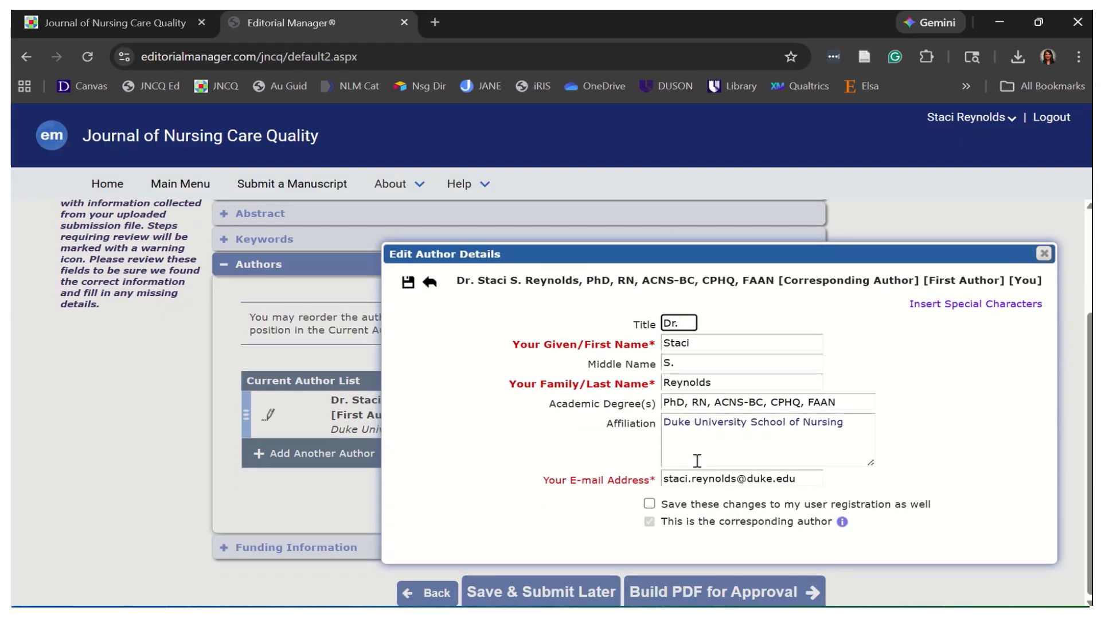
{"action": "left_click", "coordinate": [407, 284]}
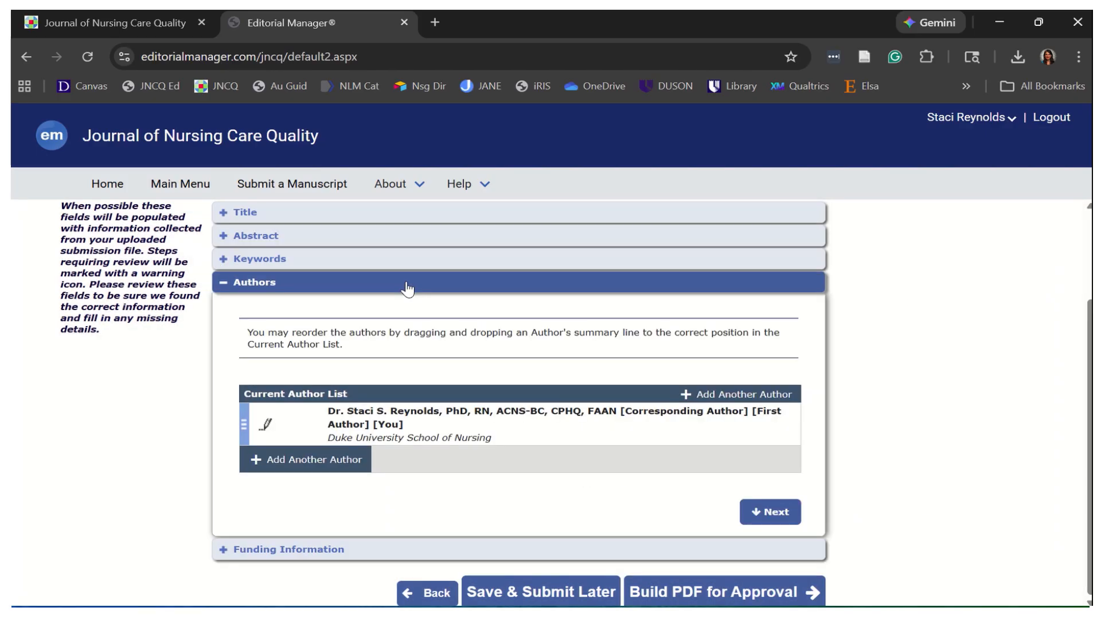
Add another author with title Dr. and the co-author's first and last name
{"action": "left_click", "coordinate": [255, 461]}
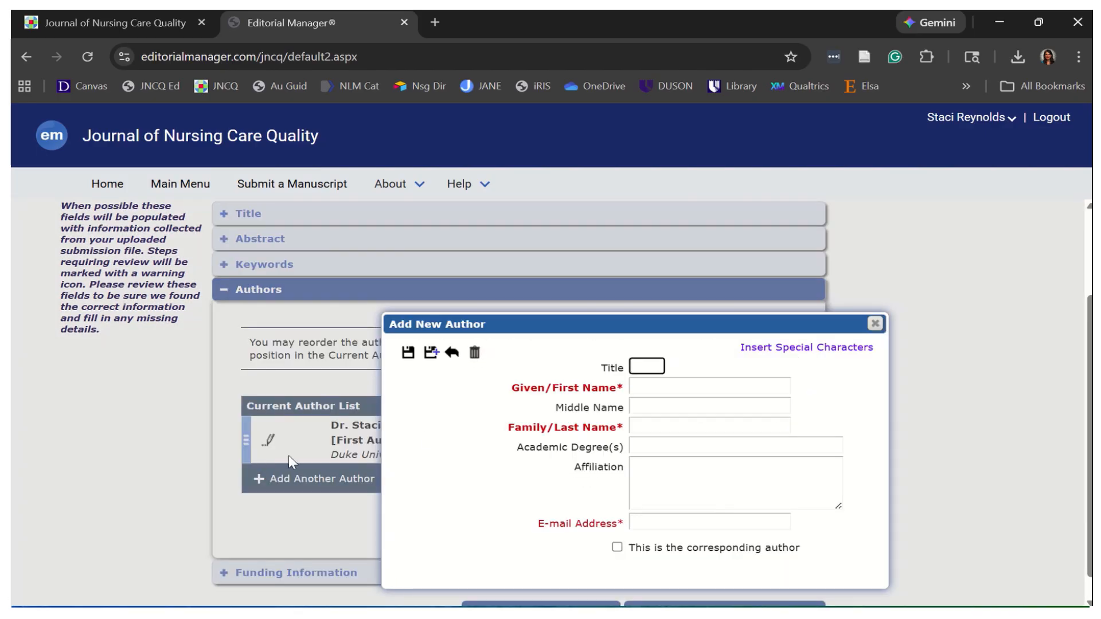
{"action": "type", "text": "Dr."}
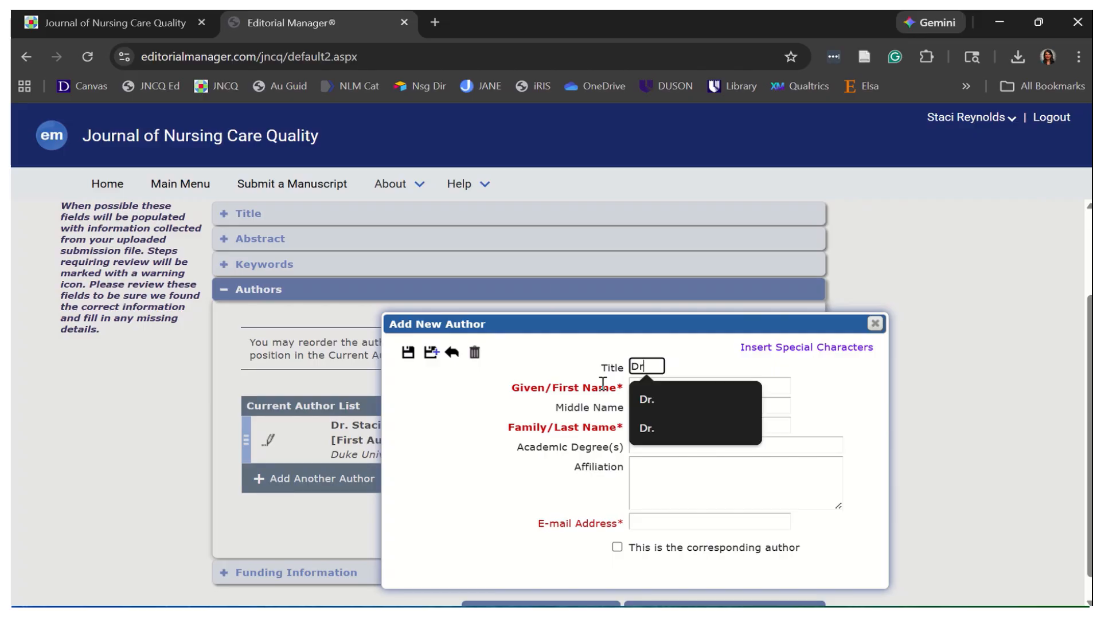
{"action": "key", "text": "Tab"}
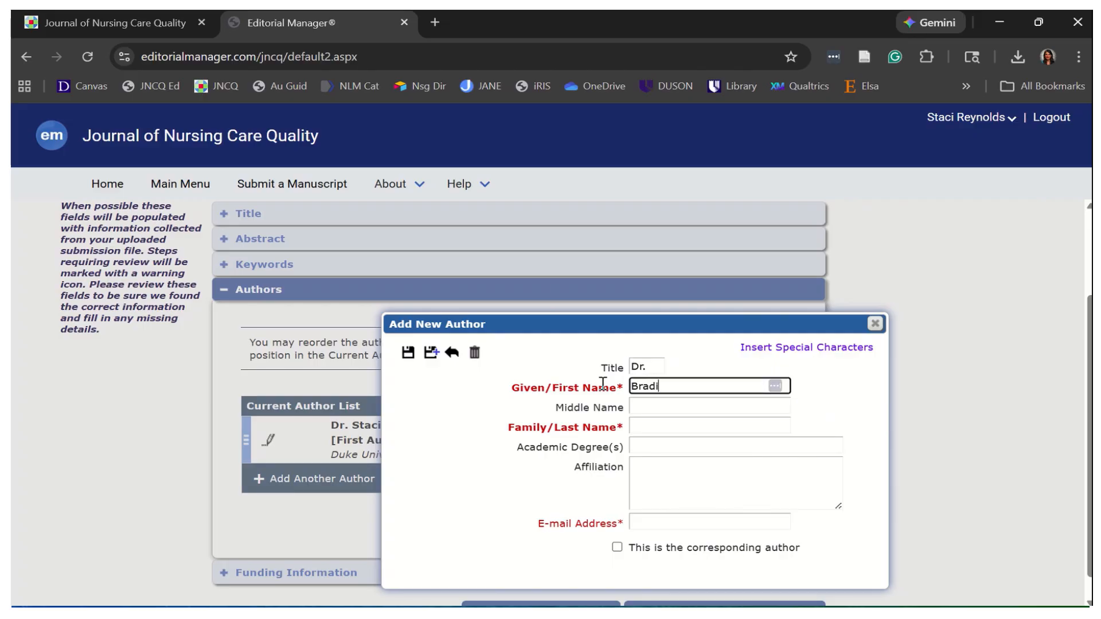
{"action": "key", "text": "Tab"}
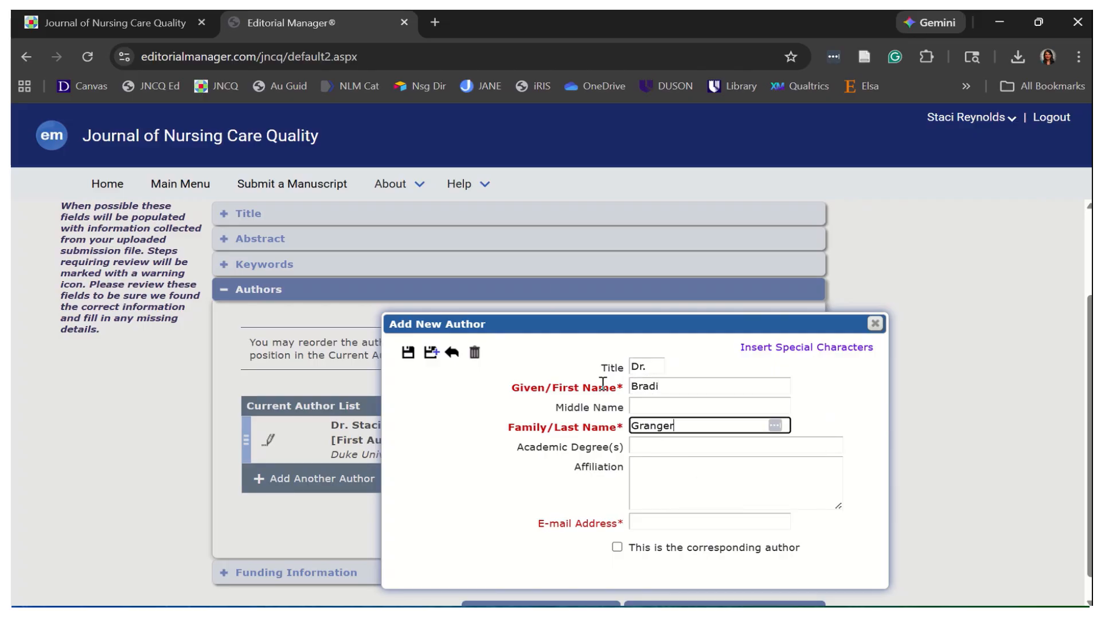
{"action": "key", "text": "Tab"}
Enter degrees PhD, RN, affiliation Duke University School of Nursing and the co-author's e-mail, then save
{"action": "type", "text": "PhD, RN"}
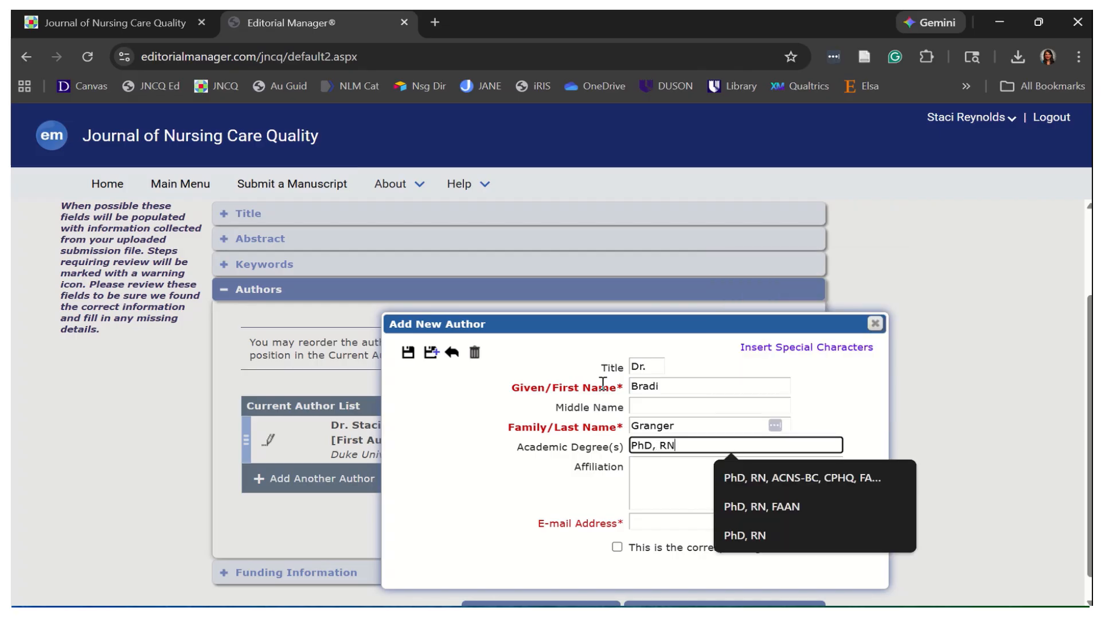
{"action": "key", "text": "Tab"}
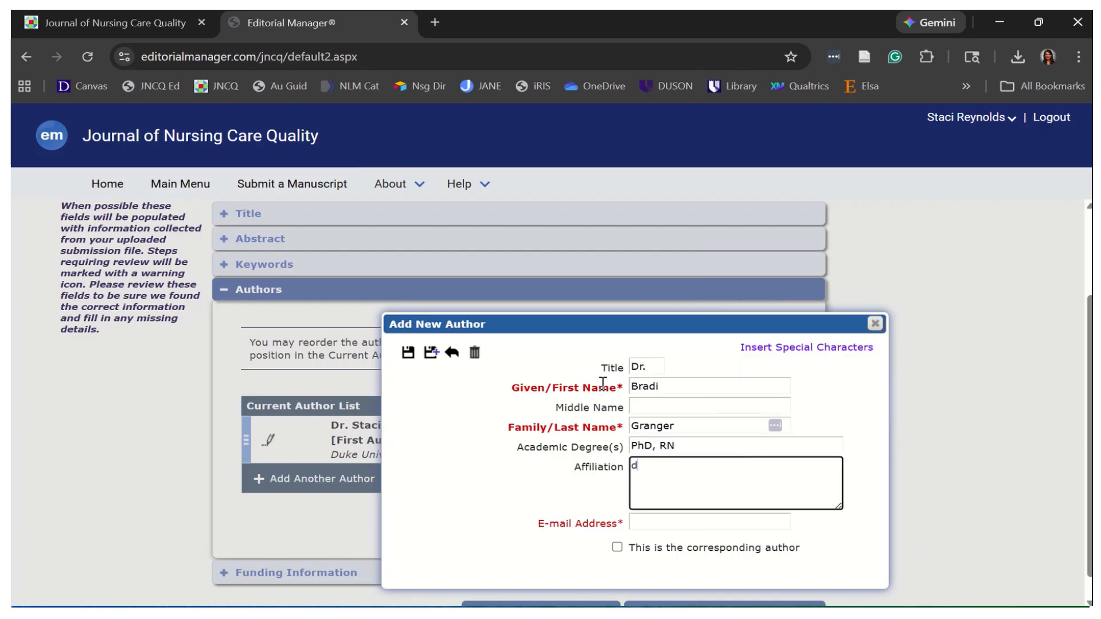
{"action": "type", "text": "Duke University Scho"}
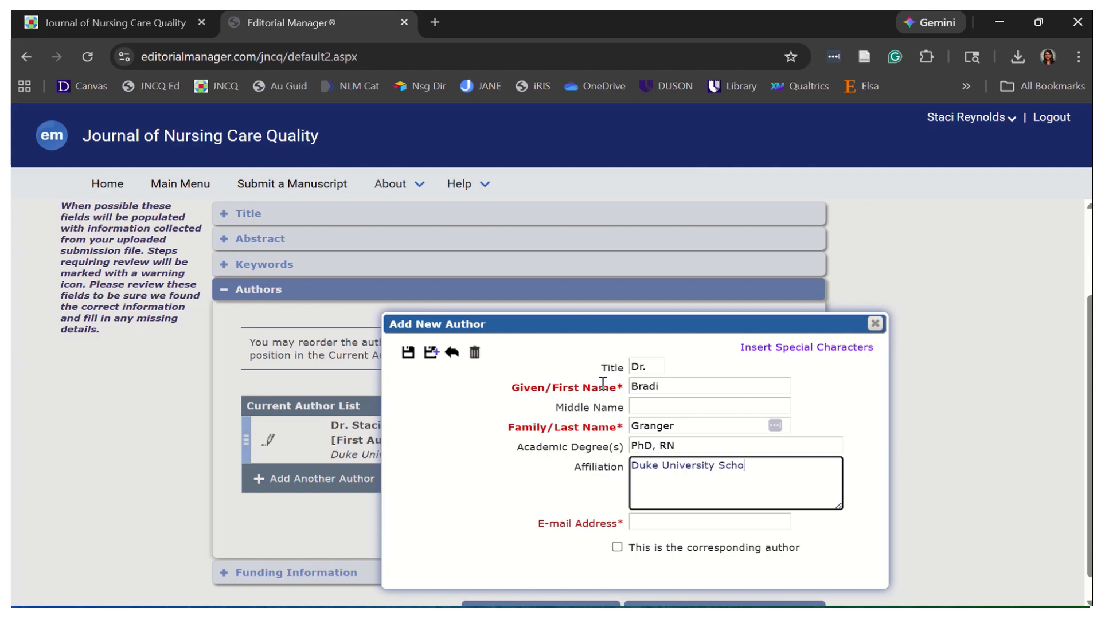
{"action": "type", "text": "ol of Nursing"}
{"action": "left_click", "coordinate": [681, 520]}
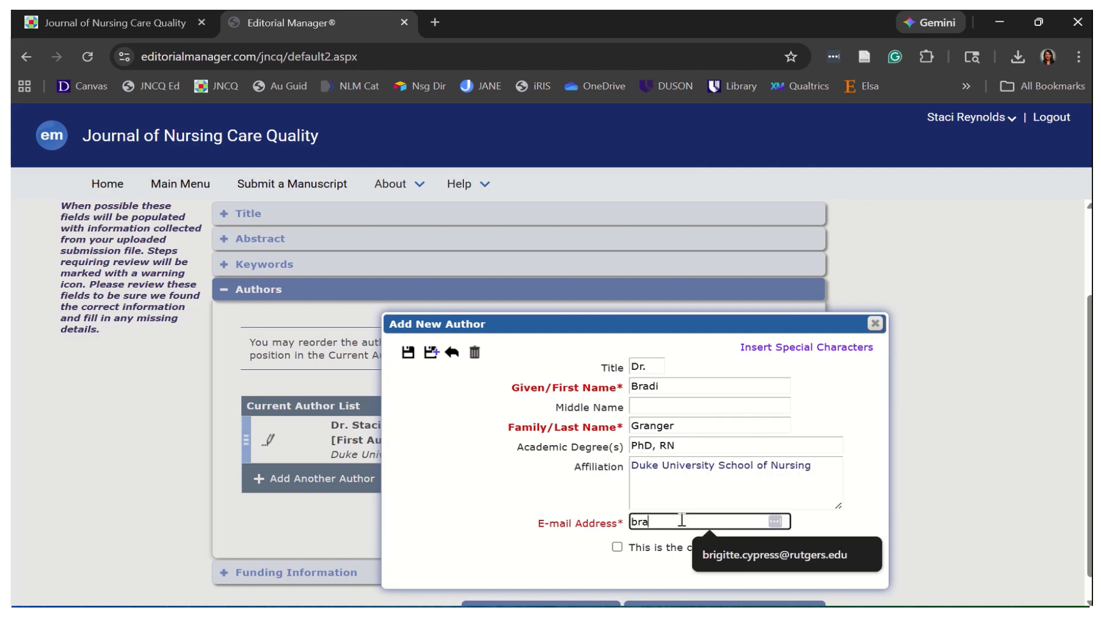
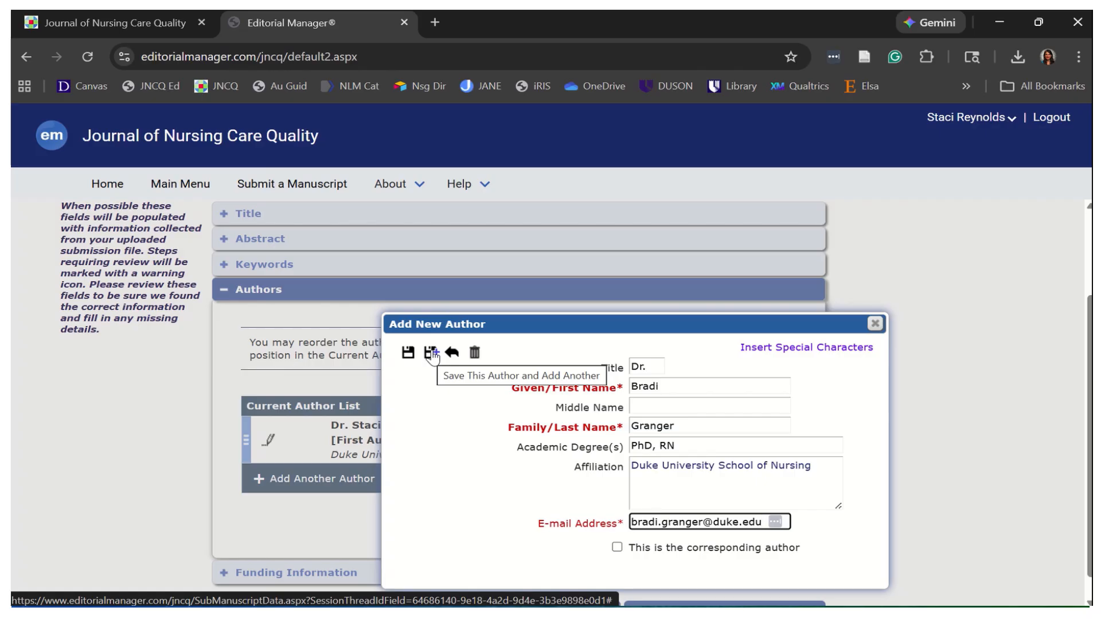
{"action": "left_click", "coordinate": [408, 356]}
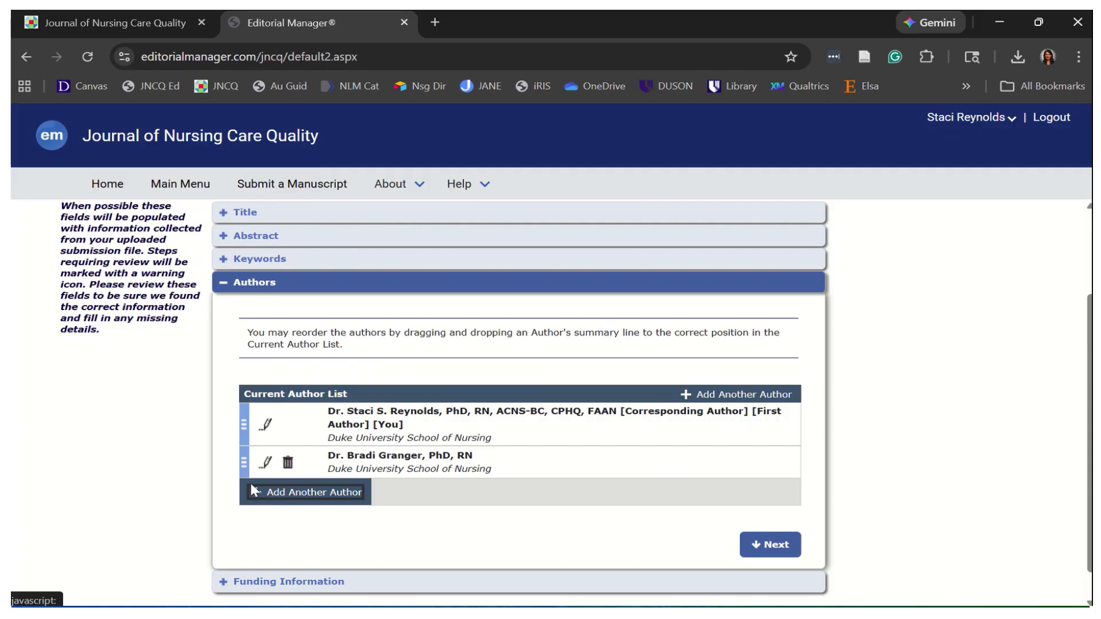
Reorder the author list so the corresponding author is first and the co-author second
{"action": "left_click_drag", "start_coordinate": [243, 467], "coordinate": [236, 385]}
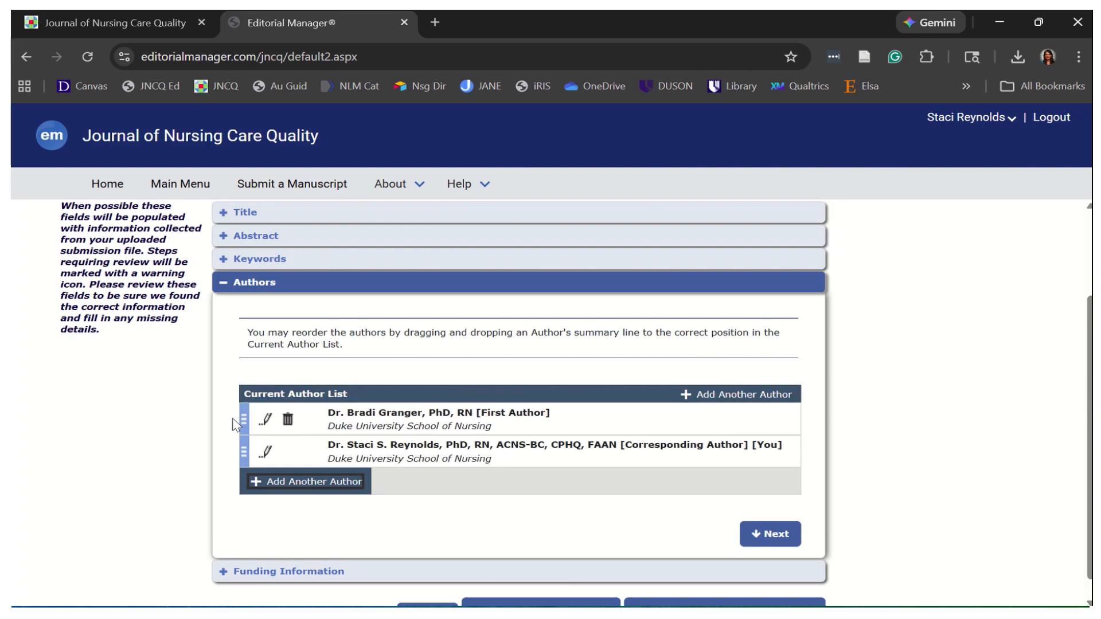
{"action": "left_click_drag", "start_coordinate": [243, 457], "coordinate": [235, 398]}
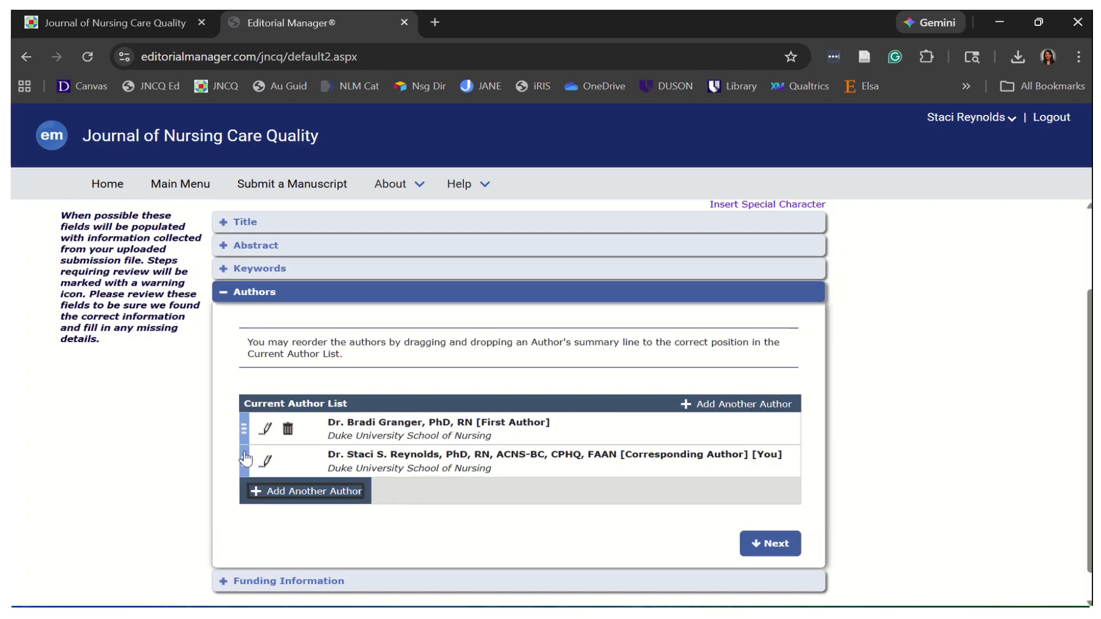
{"action": "left_click_drag", "start_coordinate": [246, 460], "coordinate": [237, 399]}
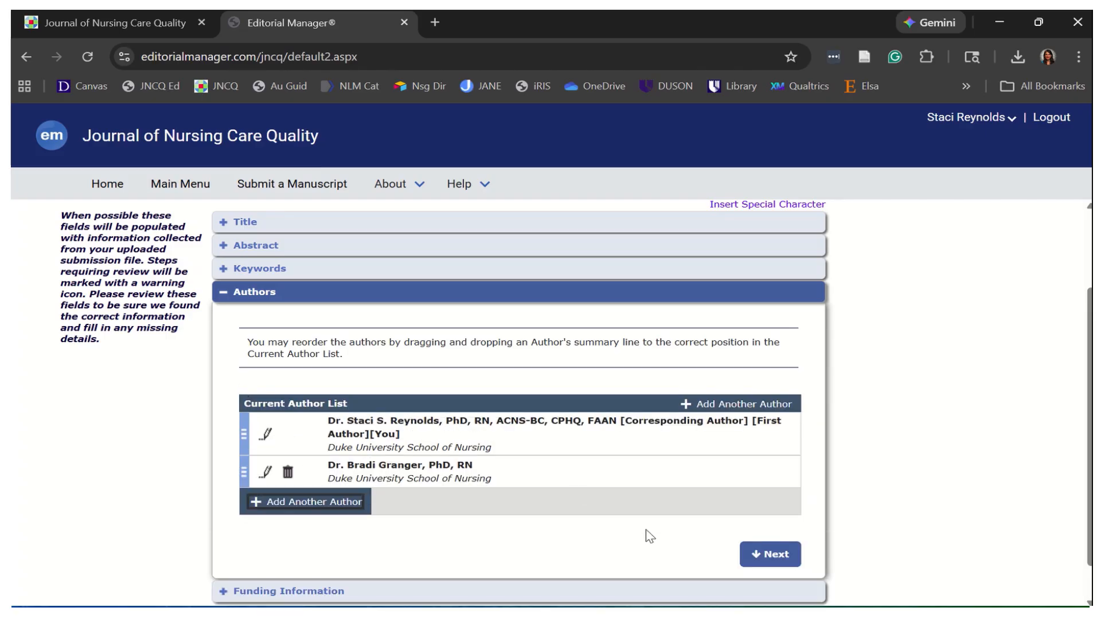
{"action": "scroll", "coordinate": [650, 536], "scroll_direction": "down", "scroll_amount": 1}
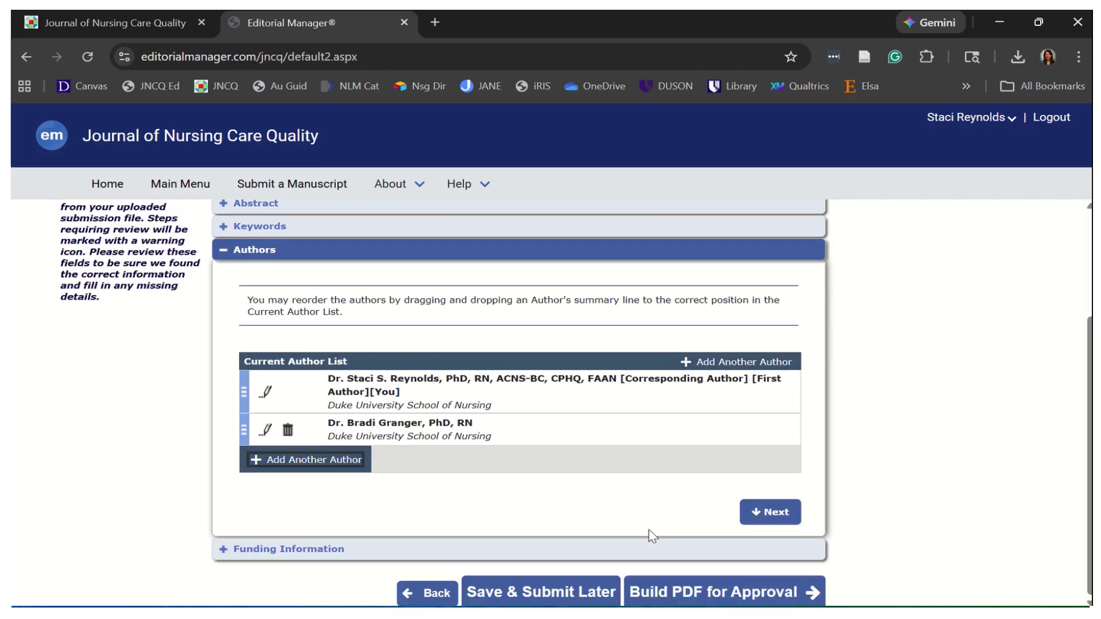
Advance from Authors to the empty Funding Information section
{"action": "left_click", "coordinate": [772, 513]}
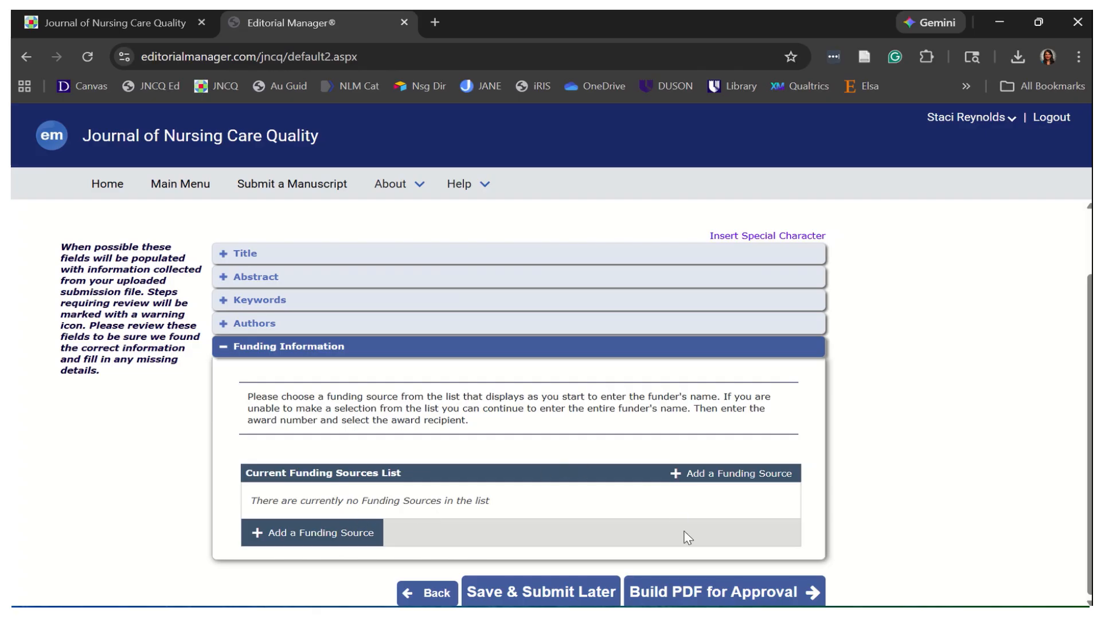
Build the submission PDF for approval with Open Access set to No and proceed
{"action": "left_click", "coordinate": [679, 592]}
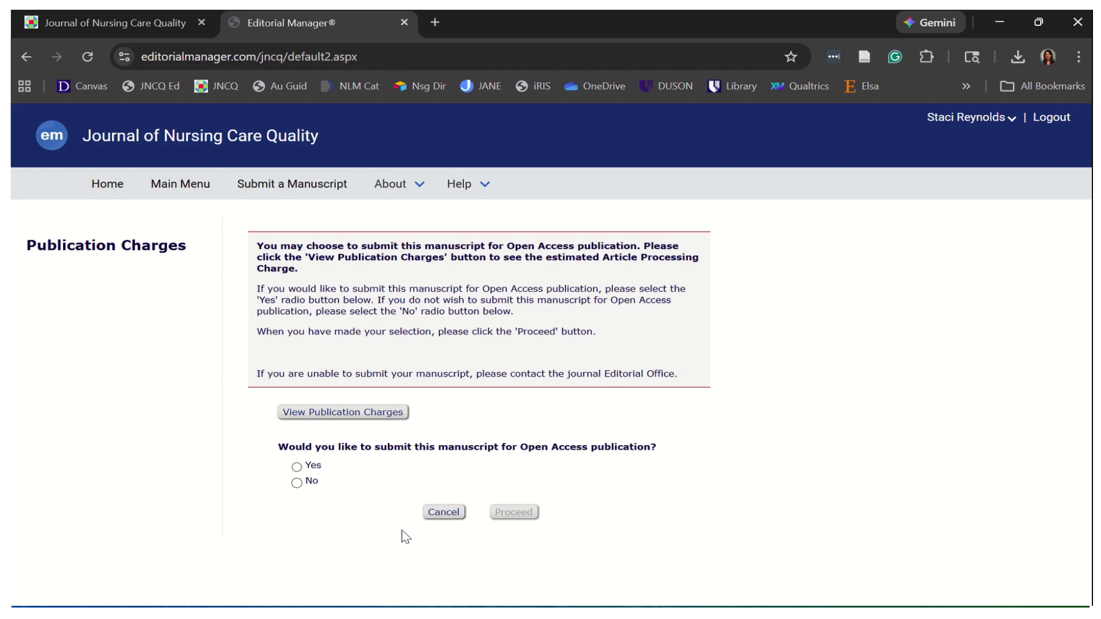
{"action": "left_click", "coordinate": [297, 483]}
{"action": "left_click", "coordinate": [524, 513]}
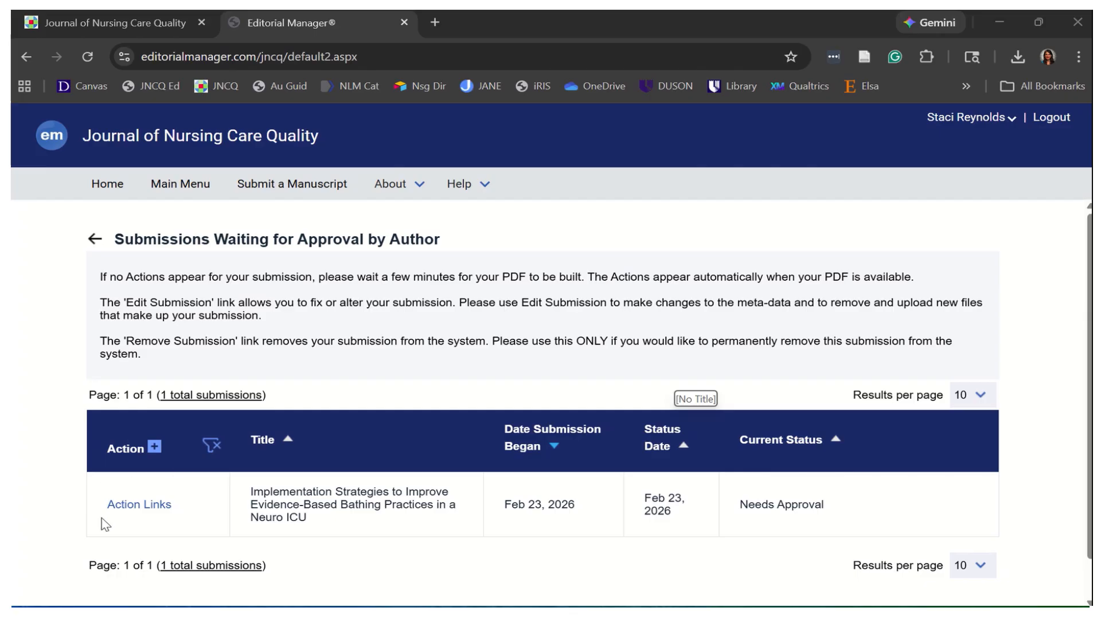
{"action": "left_click", "coordinate": [140, 507]}
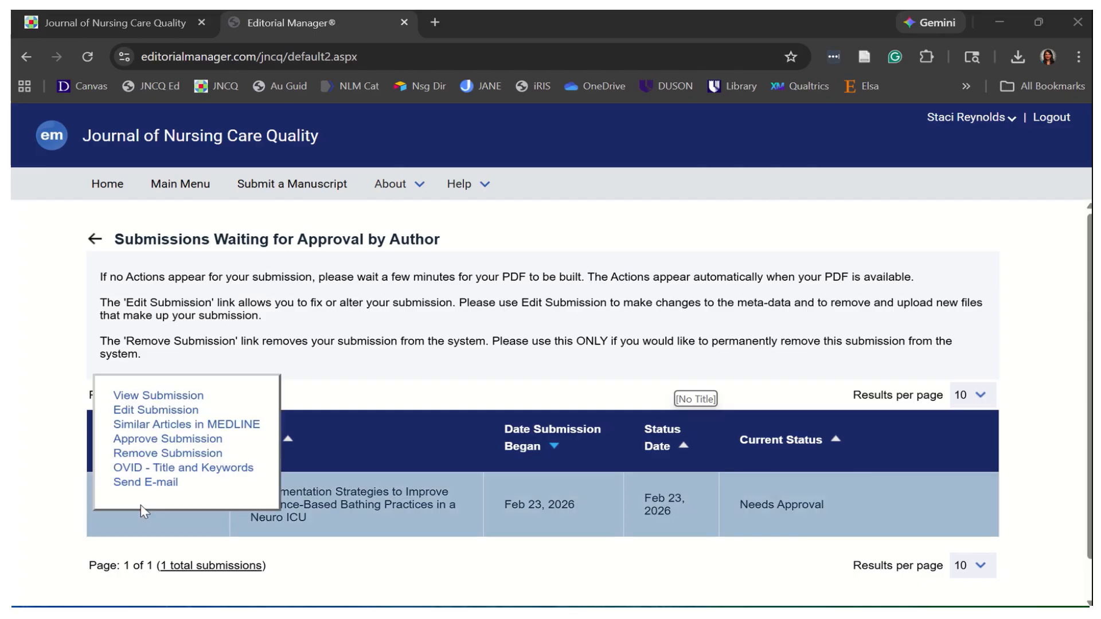
{"action": "left_click", "coordinate": [146, 395]}
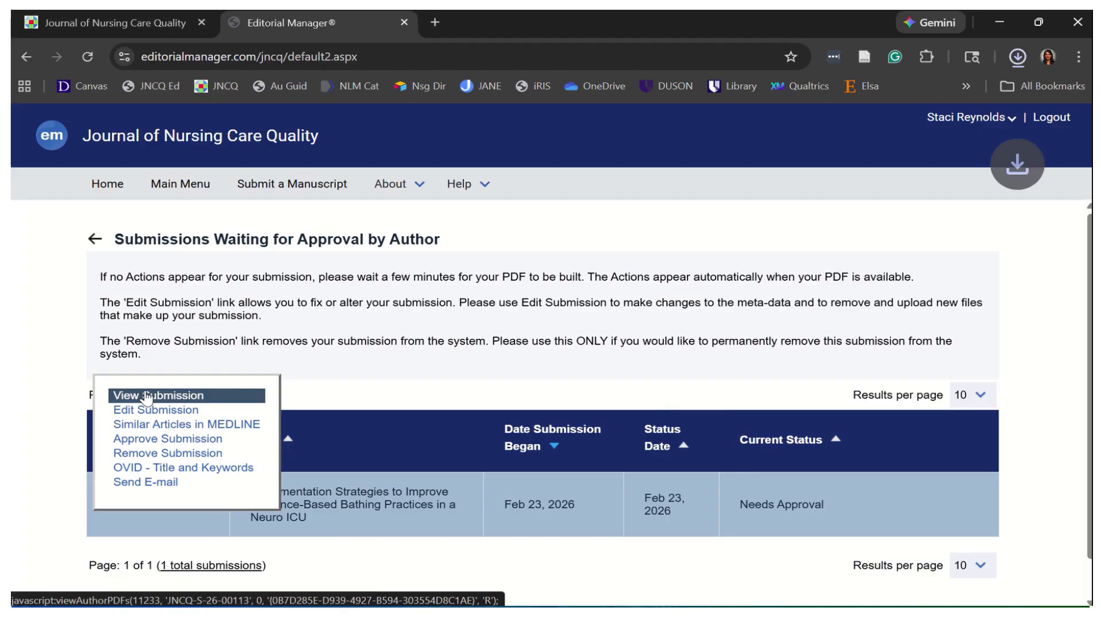
{"action": "mouse_move", "coordinate": [825, 112]}
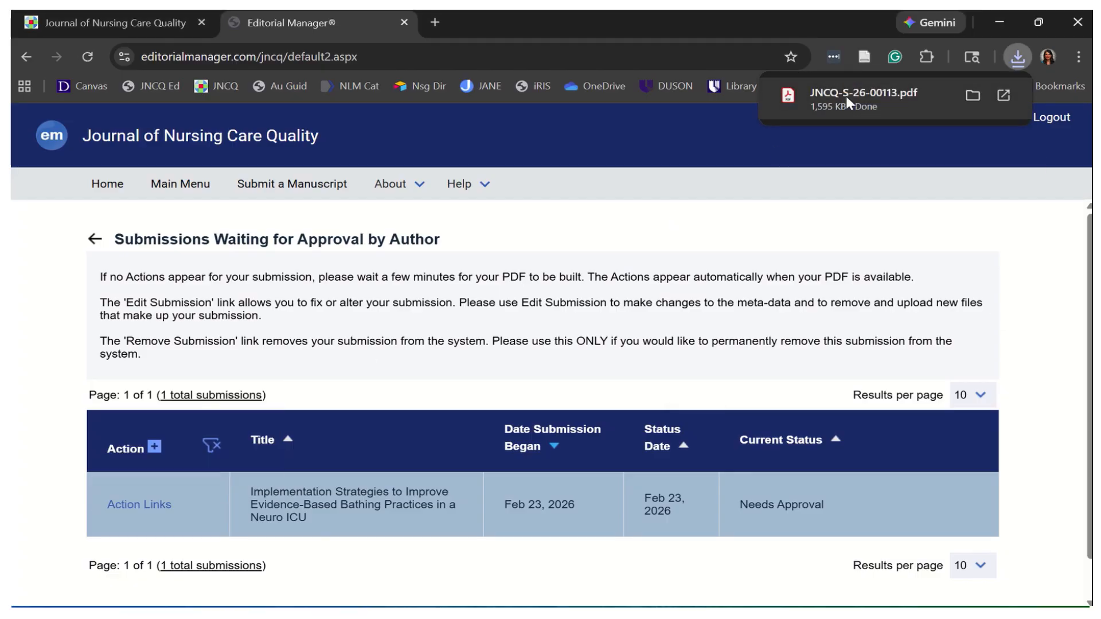
{"action": "left_click", "coordinate": [845, 95]}
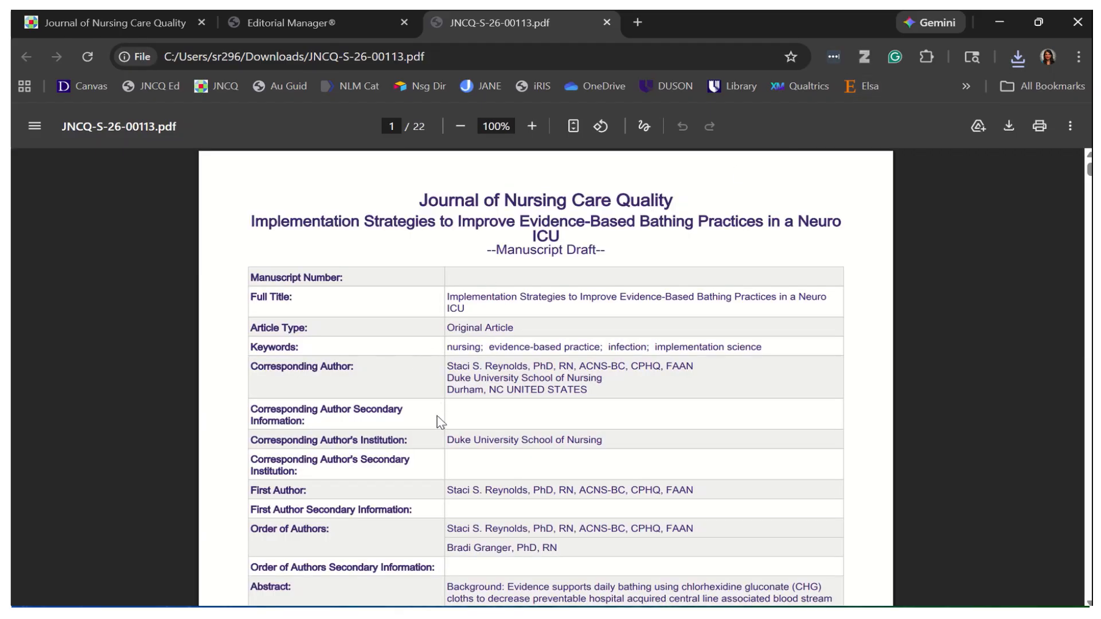
Read through all 22 pages of the PDF, then go back to the Editorial Manager tab
{"action": "scroll", "coordinate": [438, 423], "scroll_direction": "down", "scroll_amount": 15}
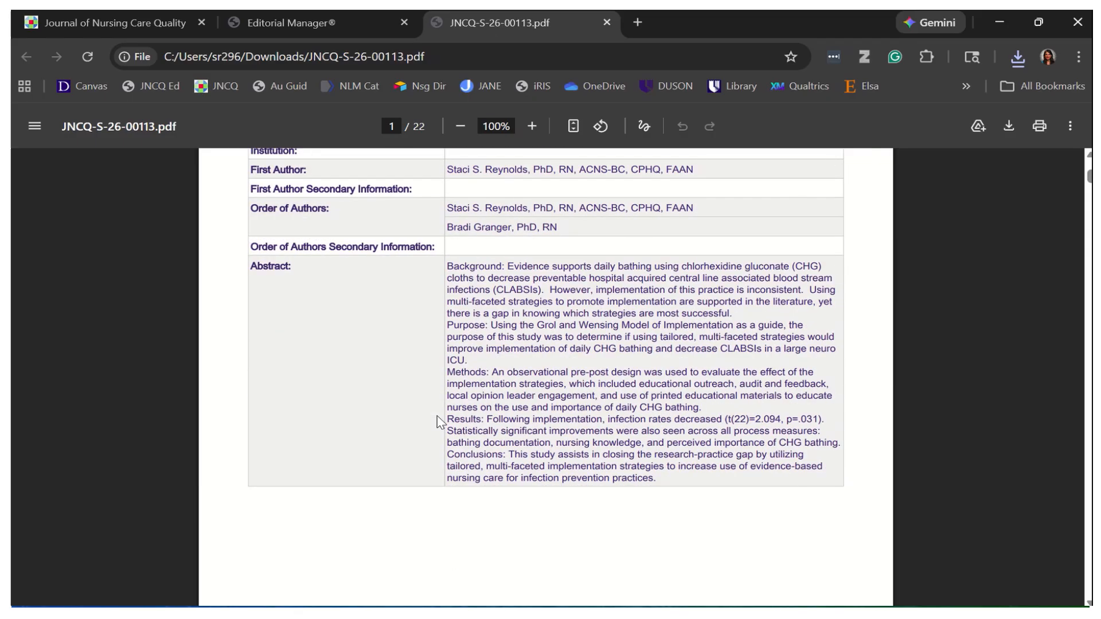
{"action": "scroll", "coordinate": [438, 423], "scroll_direction": "down", "scroll_amount": 10}
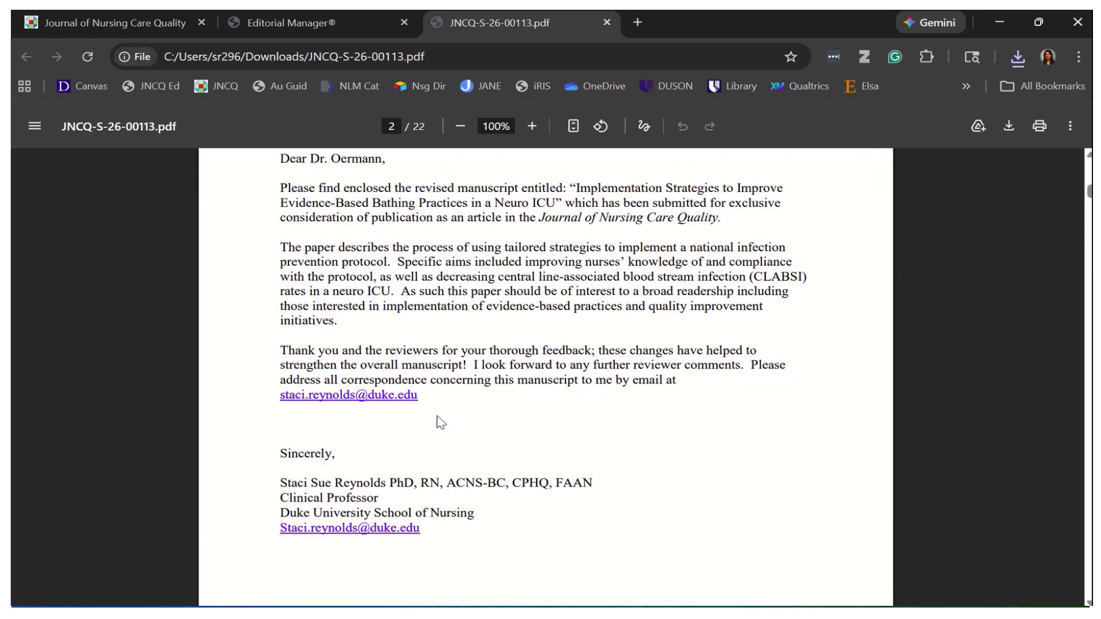
{"action": "scroll", "coordinate": [439, 422], "scroll_direction": "down", "scroll_amount": 6}
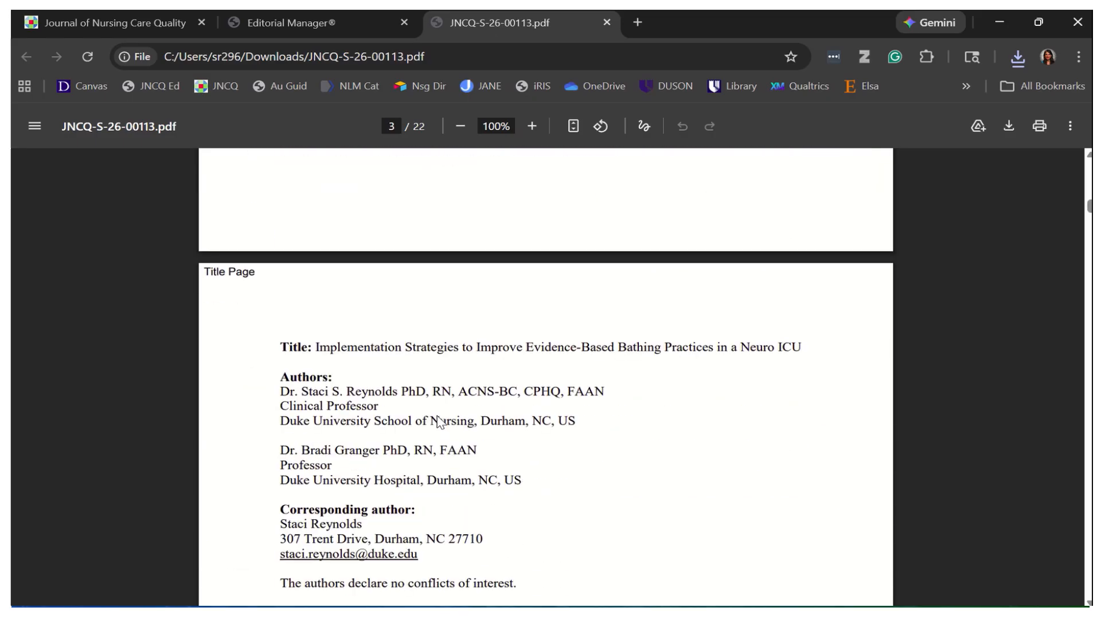
{"action": "scroll", "coordinate": [438, 423], "scroll_direction": "down", "scroll_amount": 3}
{"action": "scroll", "coordinate": [439, 422], "scroll_direction": "down", "scroll_amount": 7}
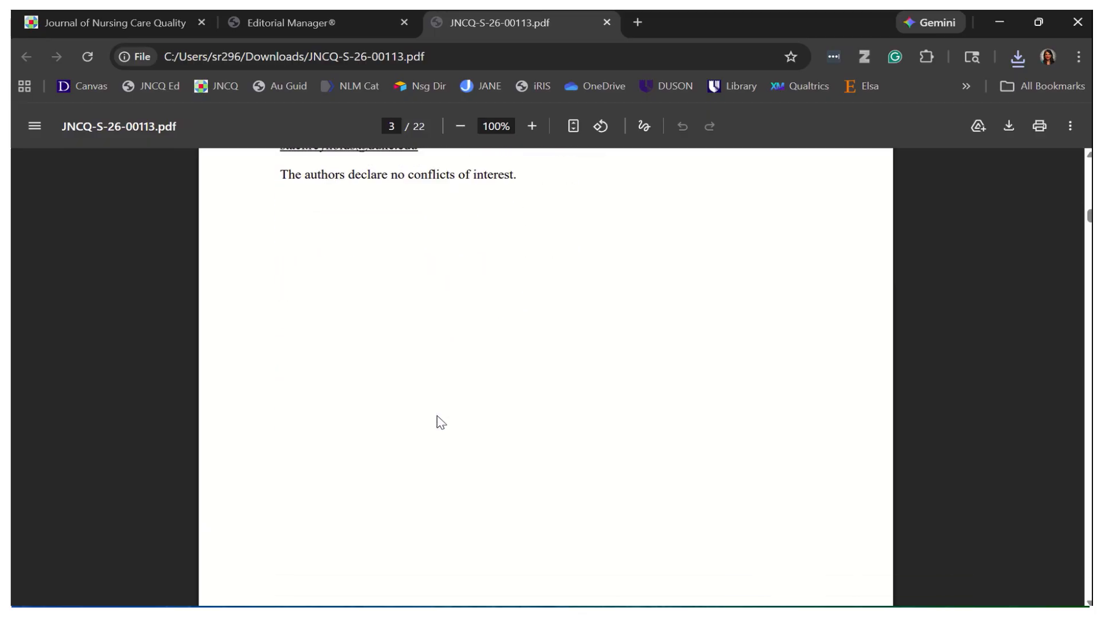
{"action": "scroll", "coordinate": [438, 418], "scroll_direction": "down", "scroll_amount": 6}
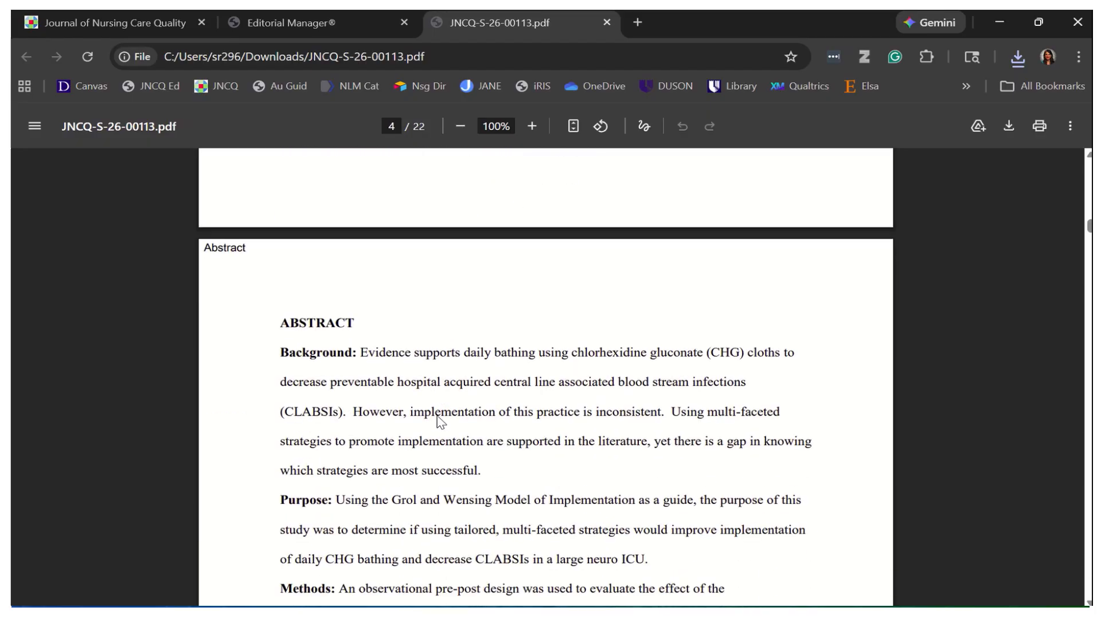
{"action": "scroll", "coordinate": [439, 422], "scroll_direction": "down", "scroll_amount": 9}
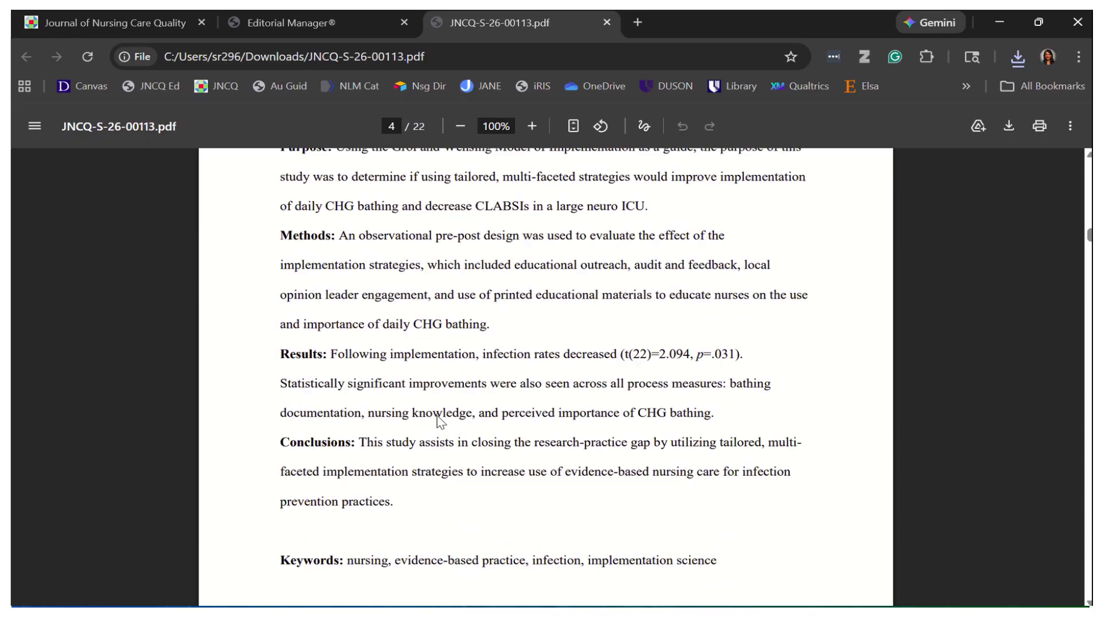
{"action": "scroll", "coordinate": [438, 421], "scroll_direction": "down", "scroll_amount": 3}
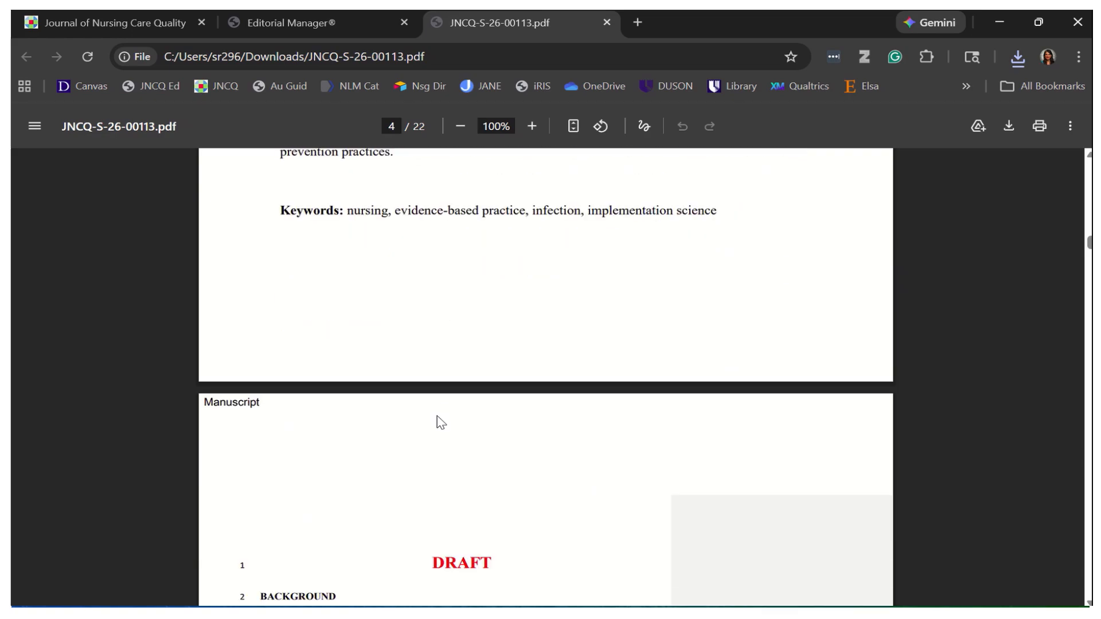
{"action": "scroll", "coordinate": [438, 421], "scroll_direction": "down", "scroll_amount": 3}
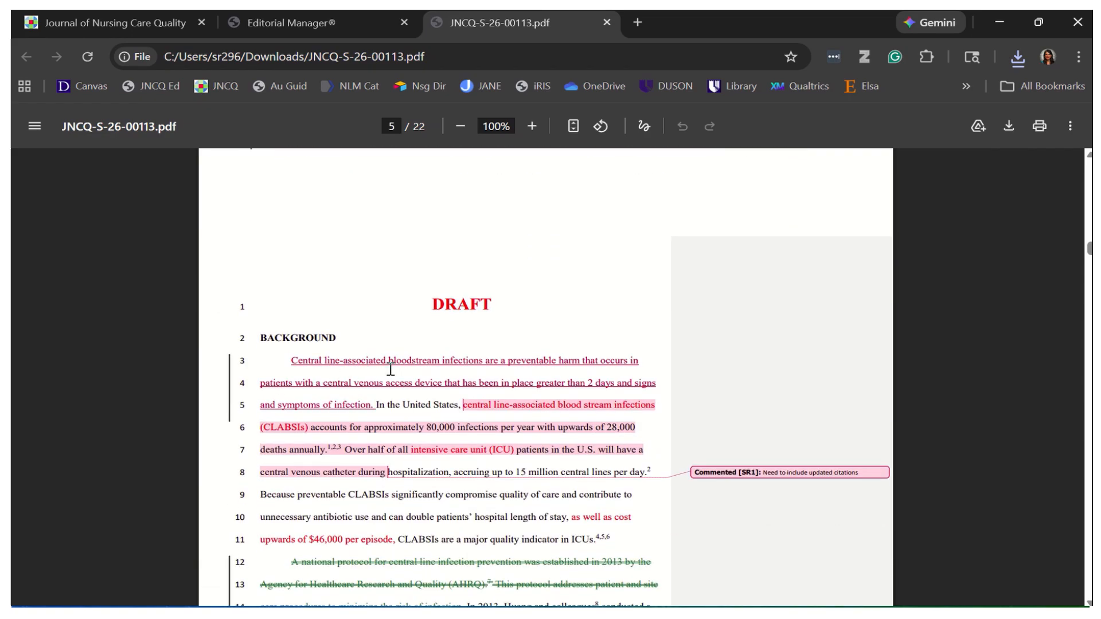
{"action": "scroll", "coordinate": [392, 368], "scroll_direction": "up", "scroll_amount": 1}
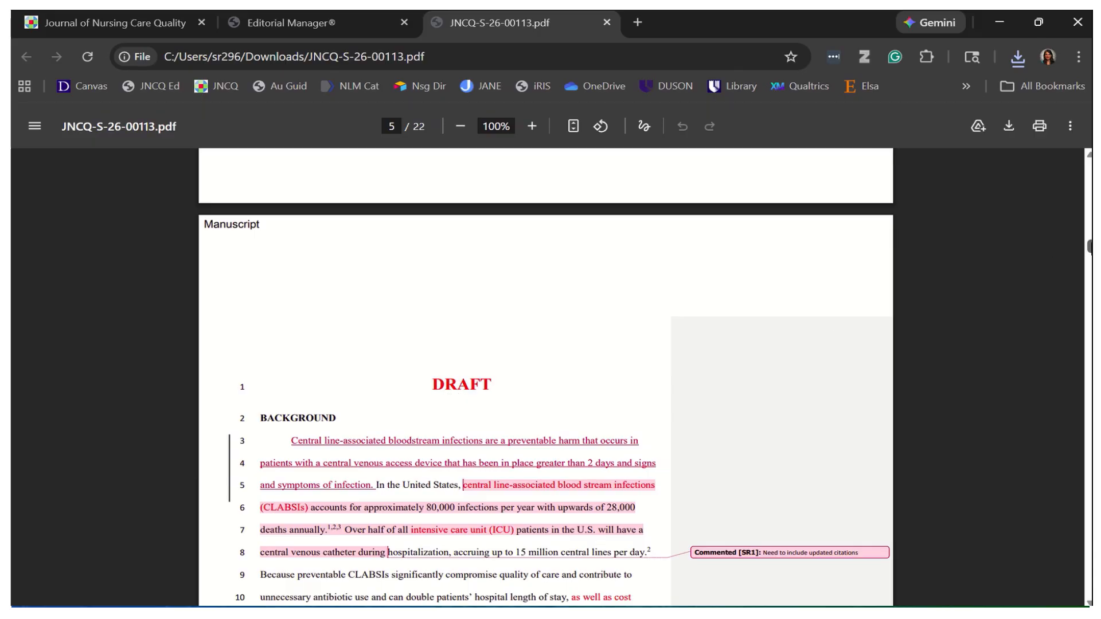
{"action": "left_click_drag", "start_coordinate": [1088, 246], "coordinate": [1064, 530]}
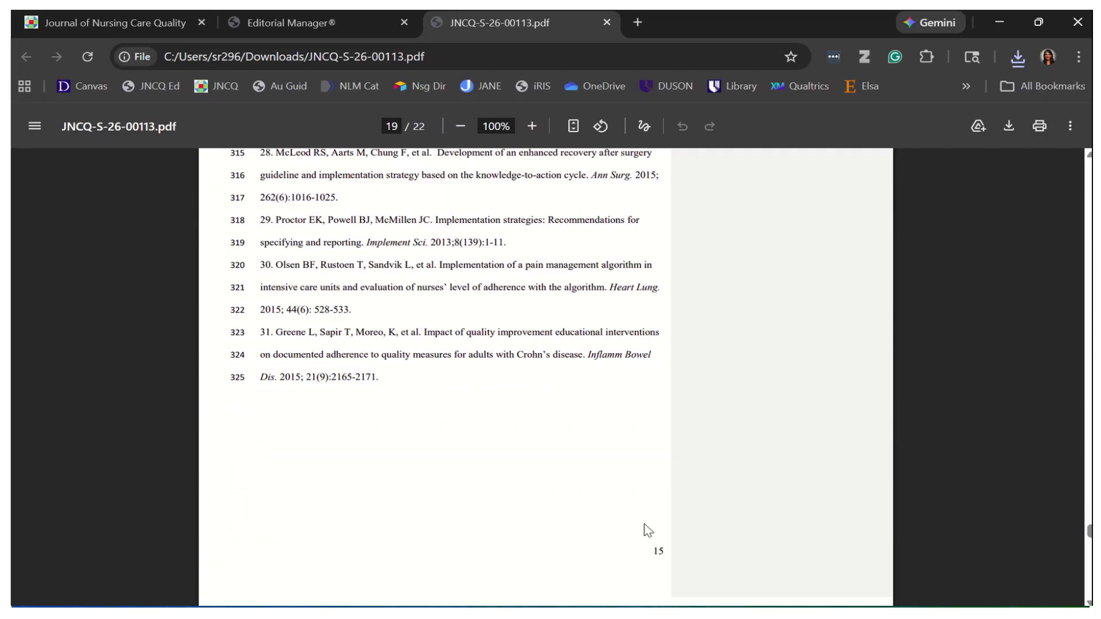
{"action": "scroll", "coordinate": [648, 530], "scroll_direction": "down", "scroll_amount": 8}
{"action": "scroll", "coordinate": [550, 516], "scroll_direction": "down", "scroll_amount": 3}
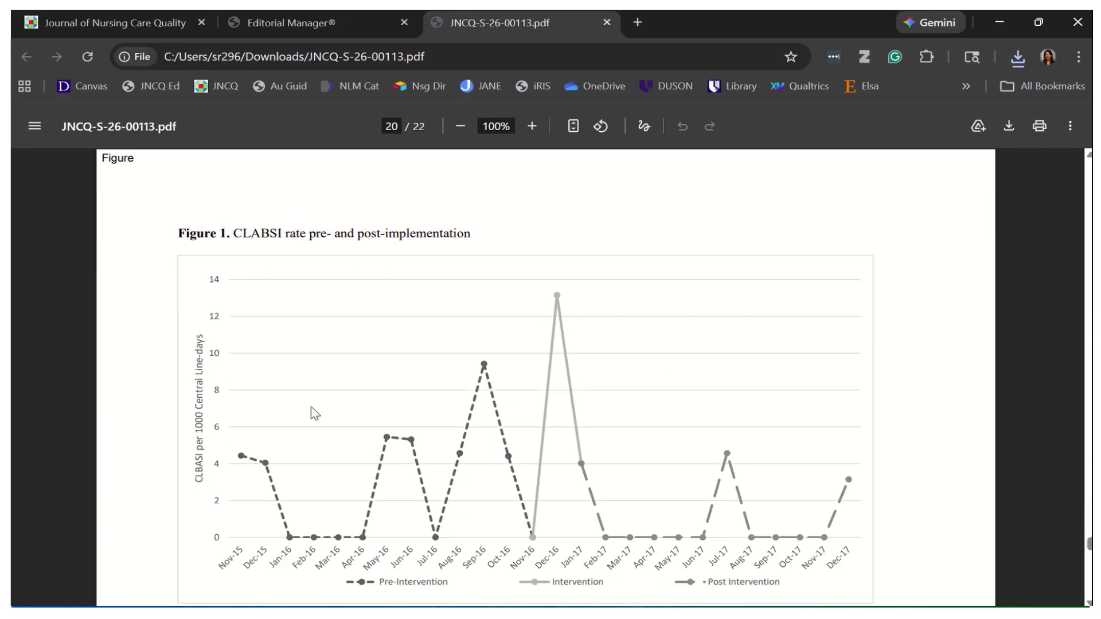
{"action": "scroll", "coordinate": [311, 407], "scroll_direction": "down", "scroll_amount": 12}
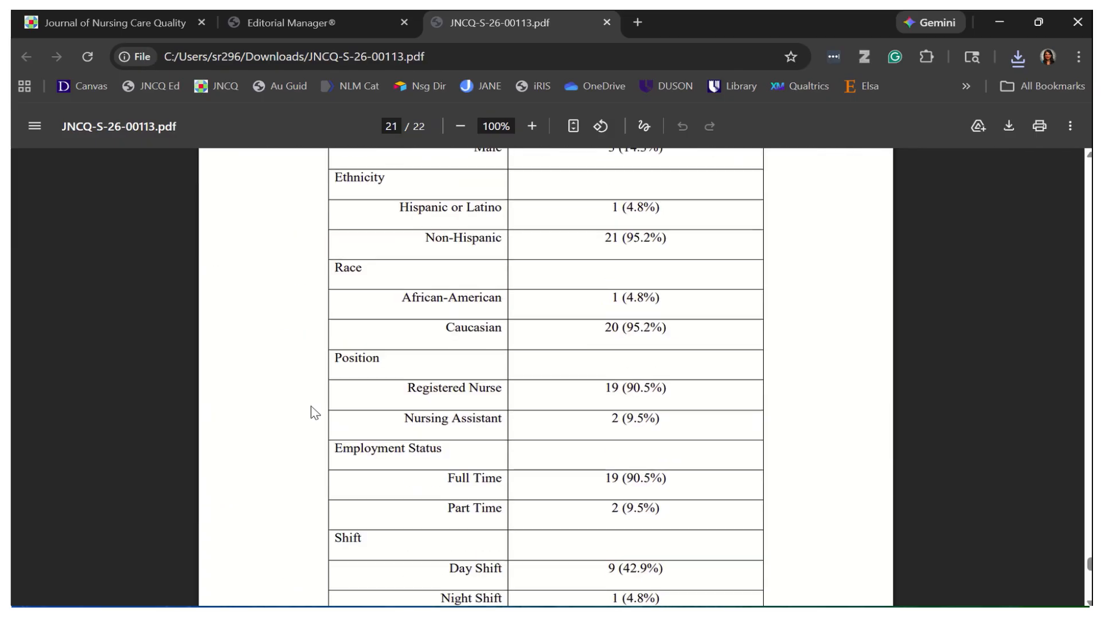
{"action": "scroll", "coordinate": [314, 413], "scroll_direction": "down", "scroll_amount": 15}
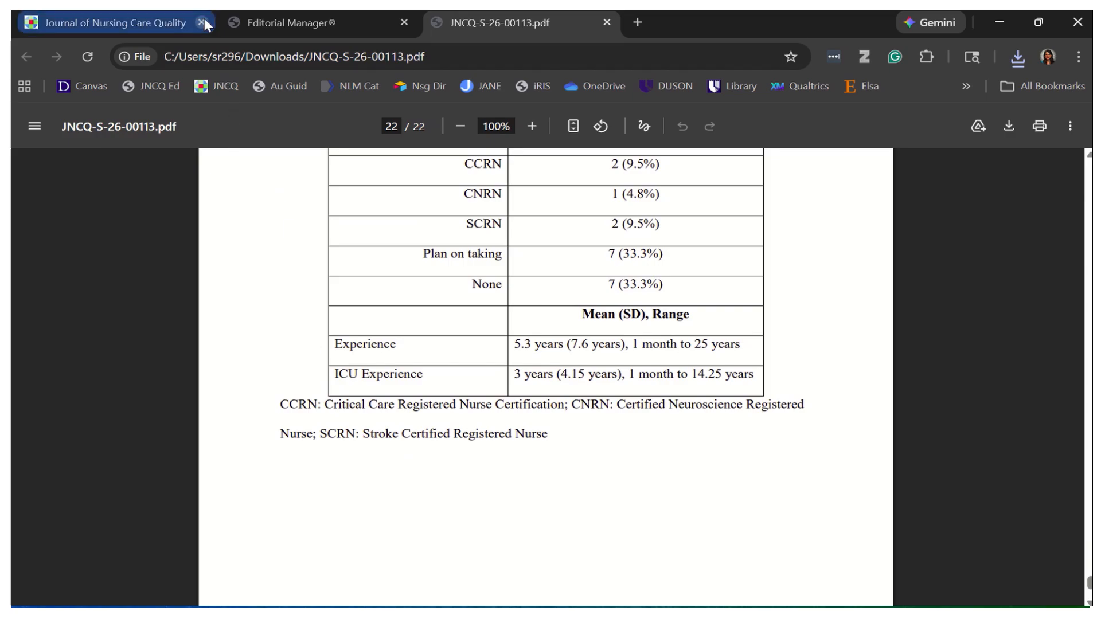
{"action": "left_click", "coordinate": [256, 21]}
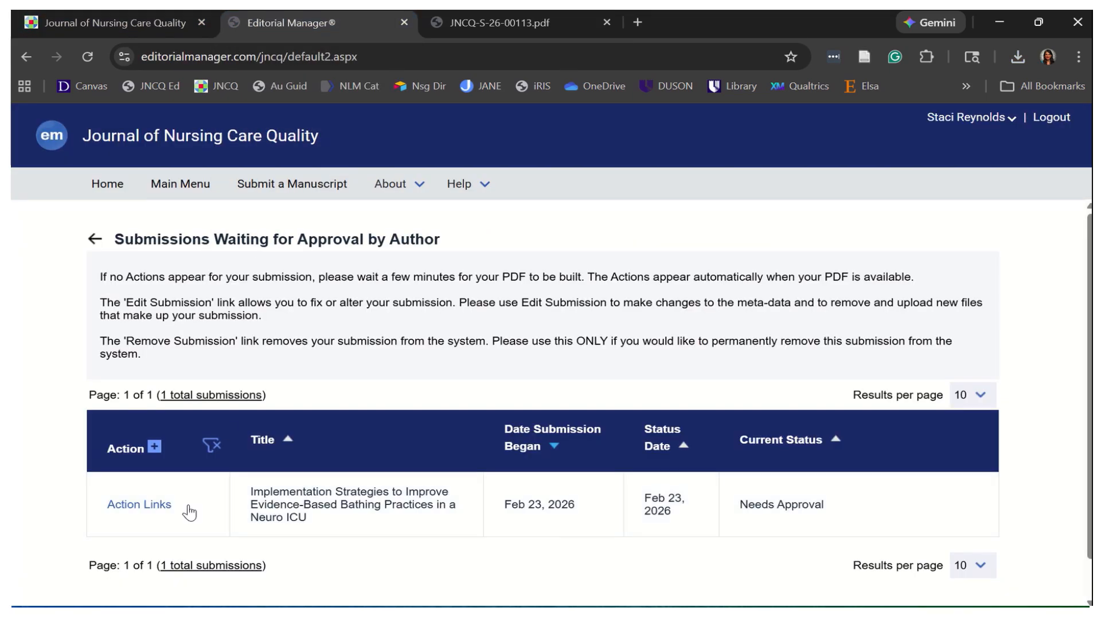
Reopen the submission with Edit Submission and show its six files at the Attach Files step
{"action": "left_click", "coordinate": [148, 507]}
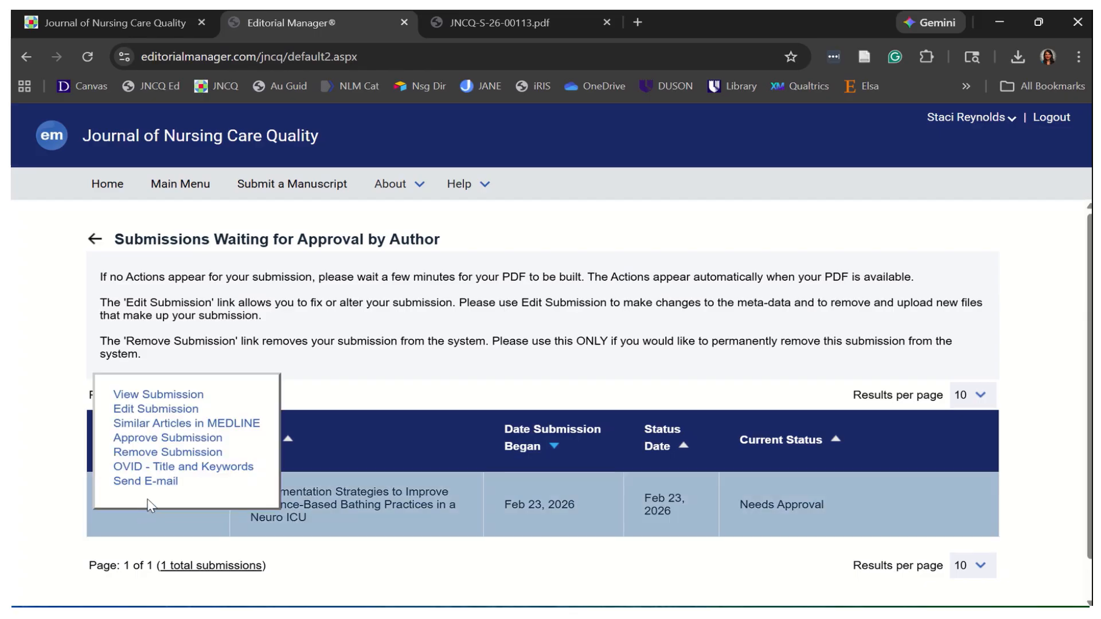
{"action": "left_click", "coordinate": [160, 413]}
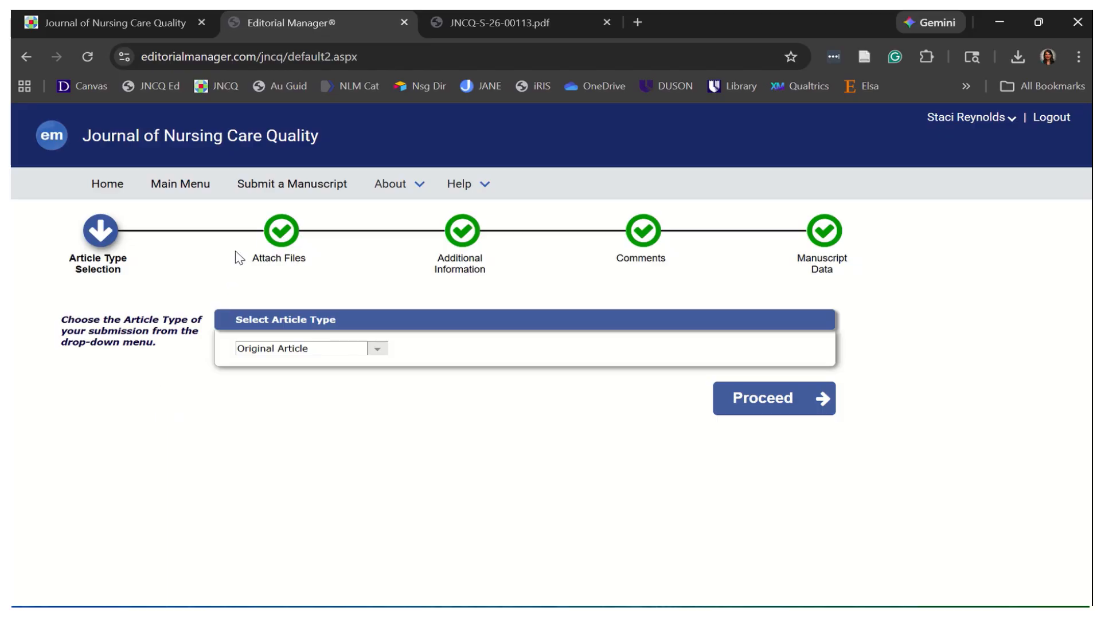
{"action": "left_click", "coordinate": [283, 232]}
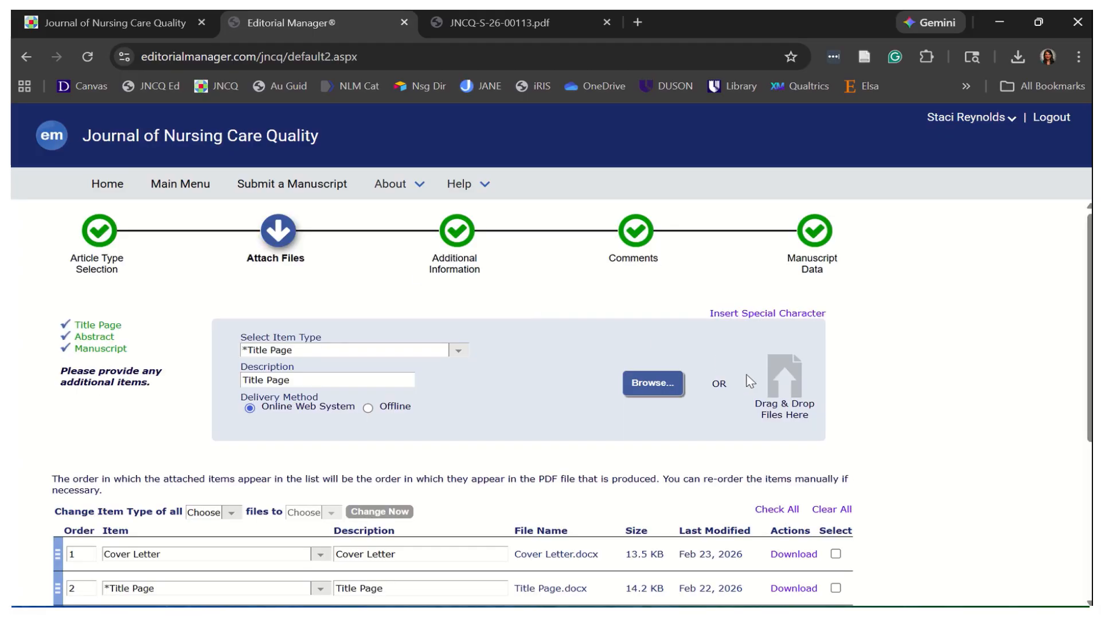
{"action": "scroll", "coordinate": [929, 478], "scroll_direction": "down", "scroll_amount": 5}
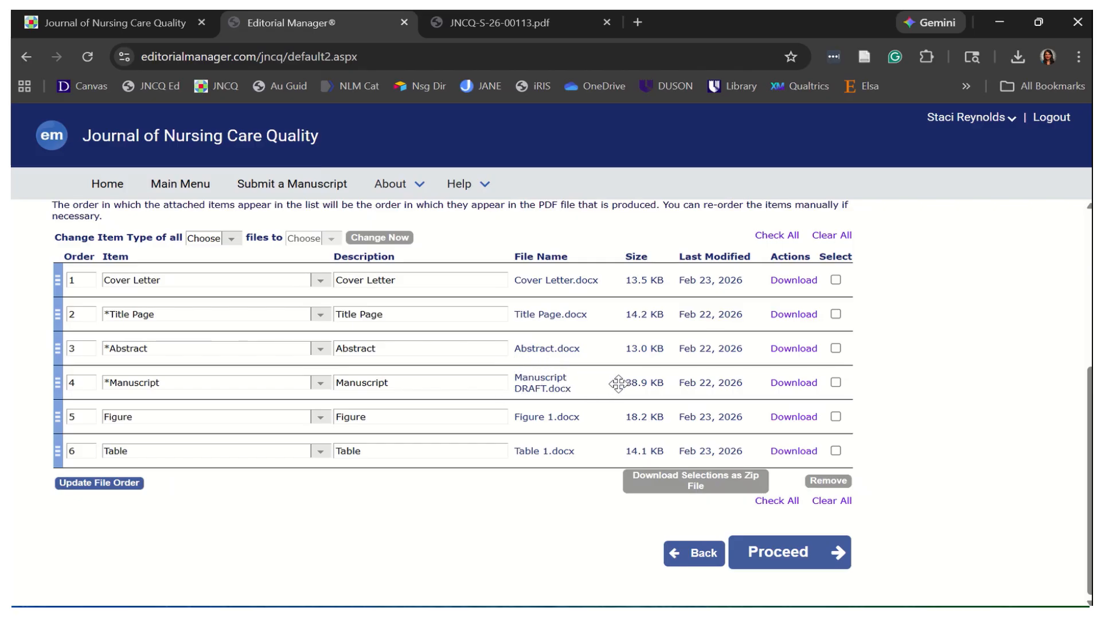
Remove the Manuscript DRAFT file from the attached files
{"action": "left_click", "coordinate": [836, 383]}
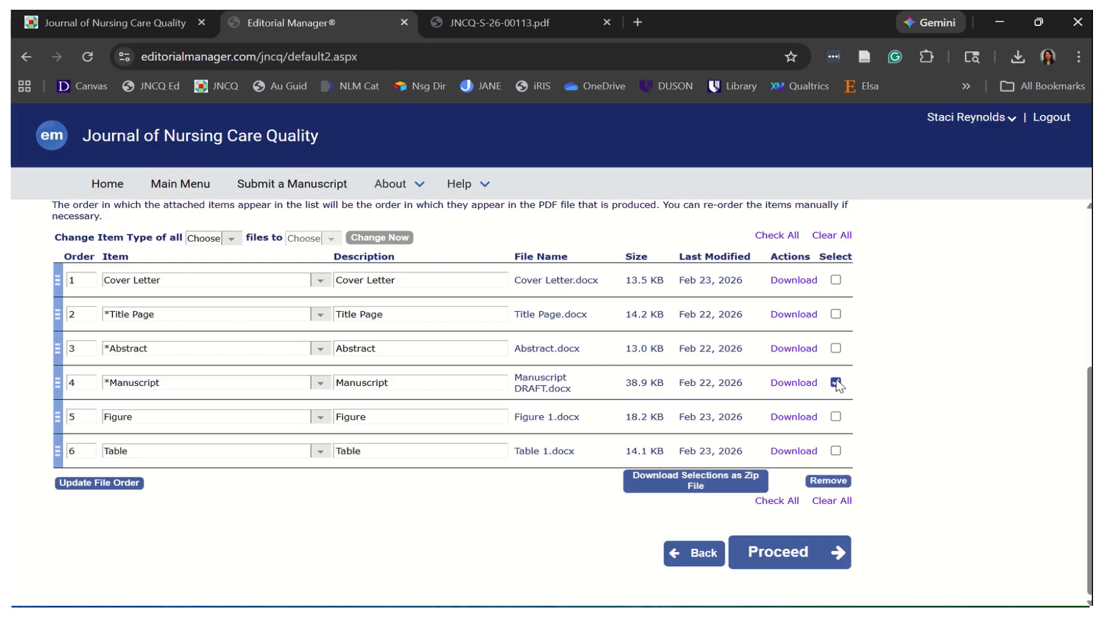
{"action": "left_click", "coordinate": [828, 482]}
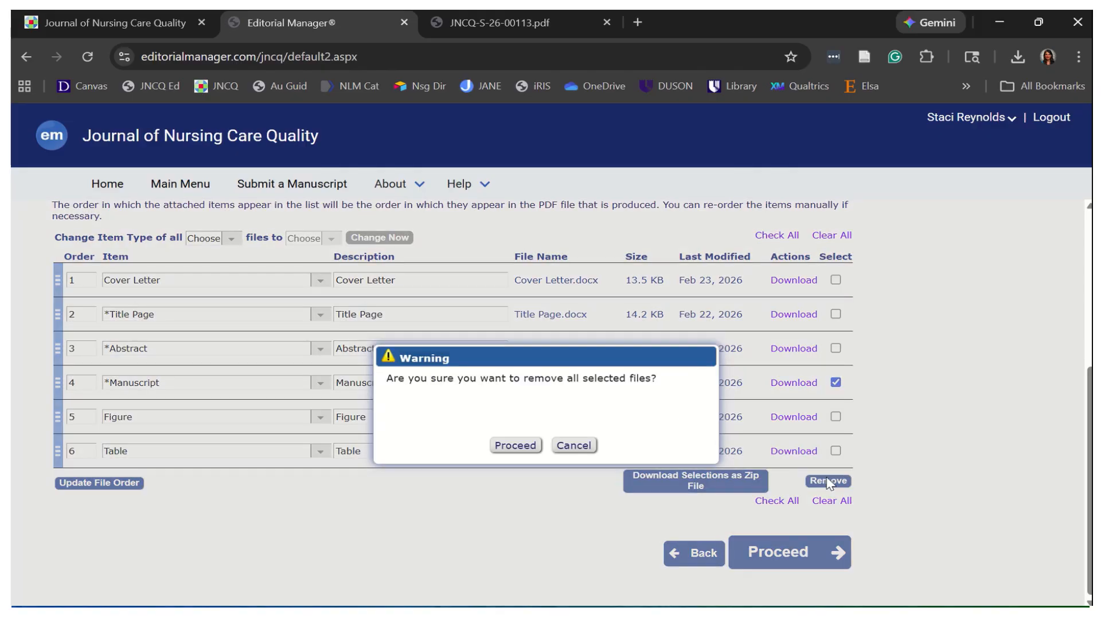
{"action": "left_click", "coordinate": [519, 445]}
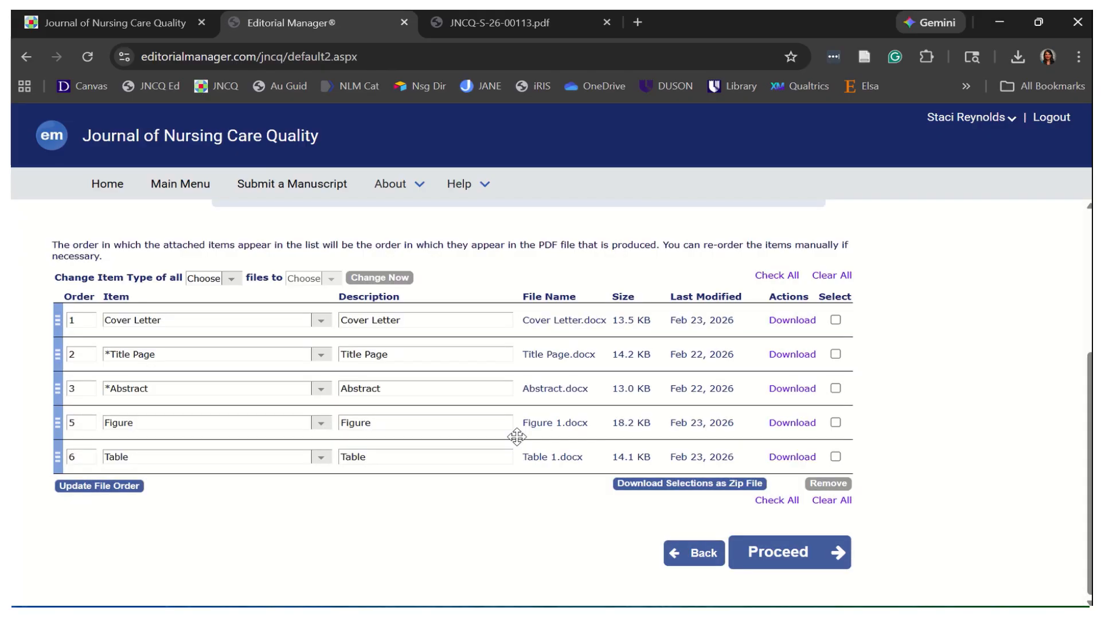
Attach Manuscript FINAL.docx as a Manuscript item
{"action": "scroll", "coordinate": [516, 437], "scroll_direction": "up", "scroll_amount": 4}
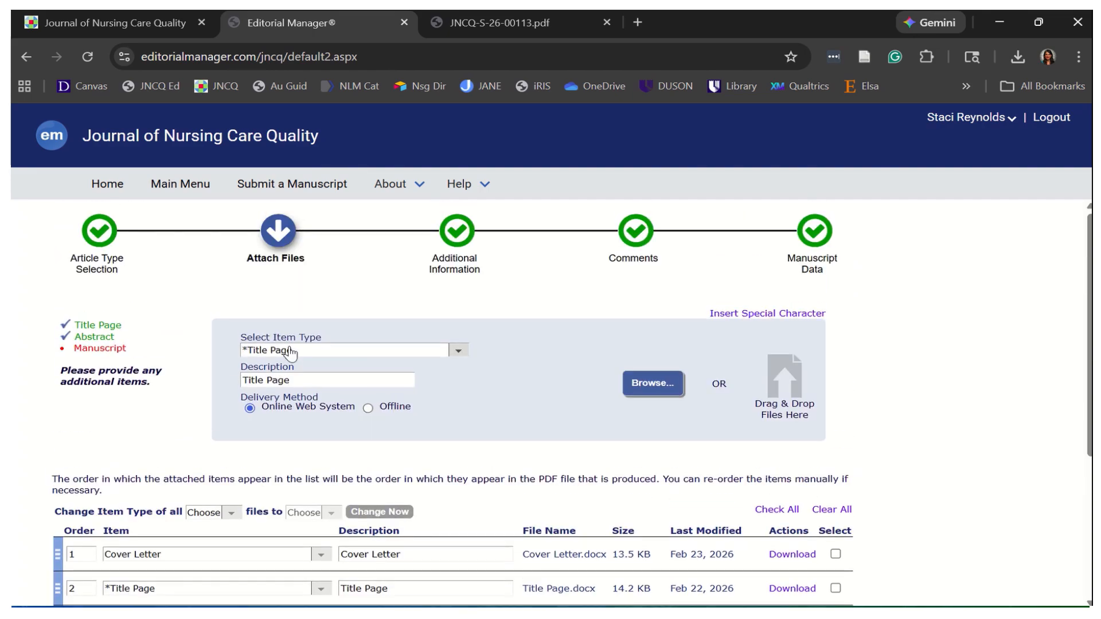
{"action": "left_click", "coordinate": [289, 352]}
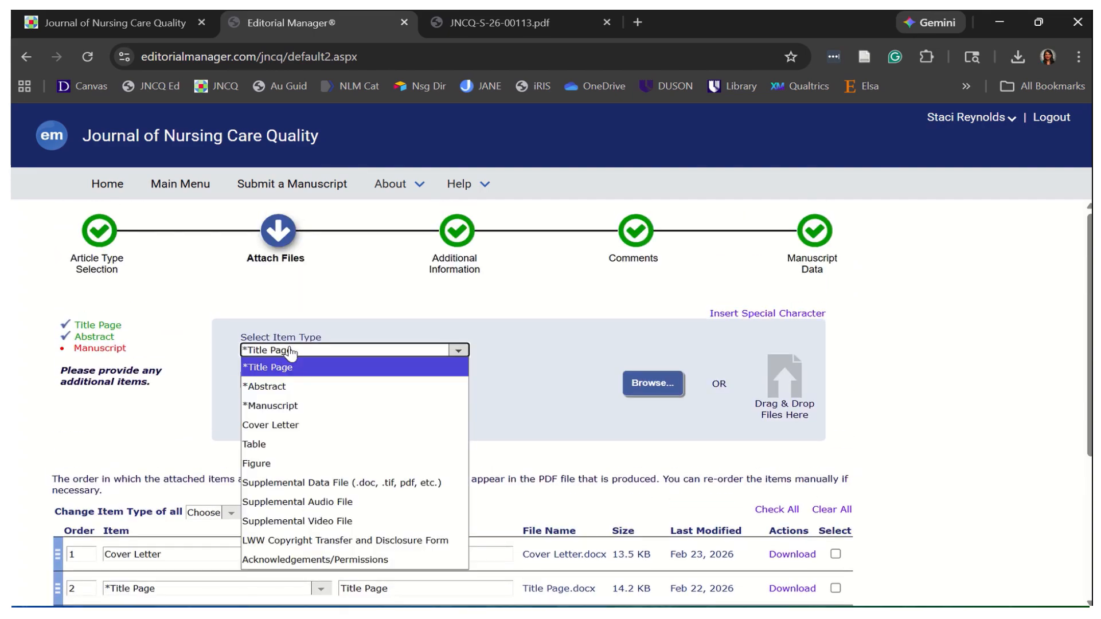
{"action": "left_click", "coordinate": [288, 400]}
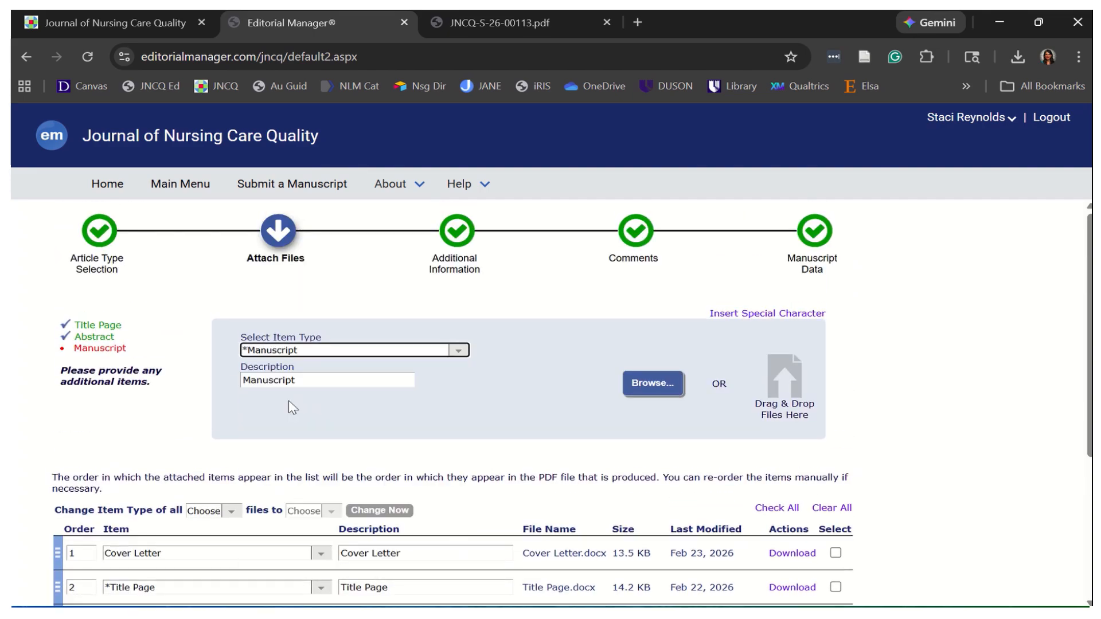
{"action": "left_click", "coordinate": [664, 390]}
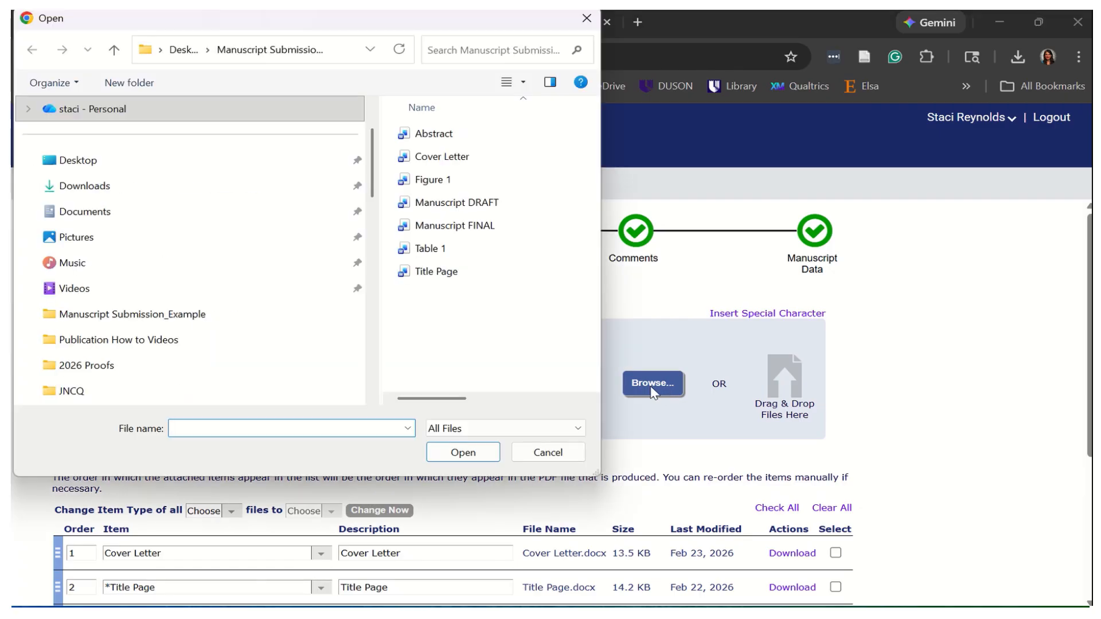
{"action": "left_click", "coordinate": [435, 229]}
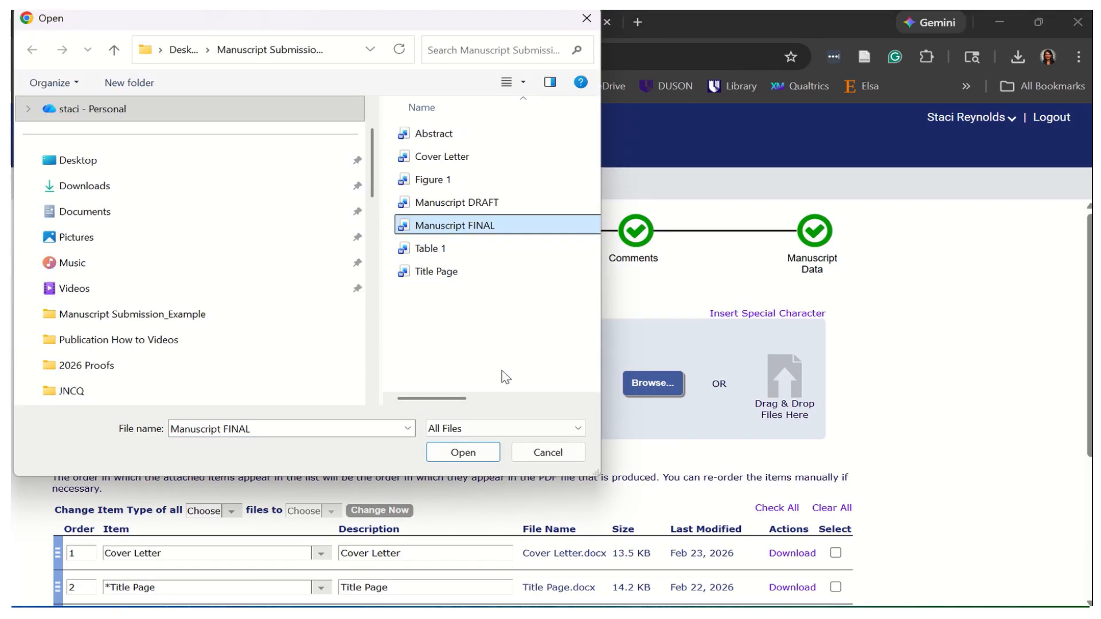
{"action": "left_click", "coordinate": [483, 448]}
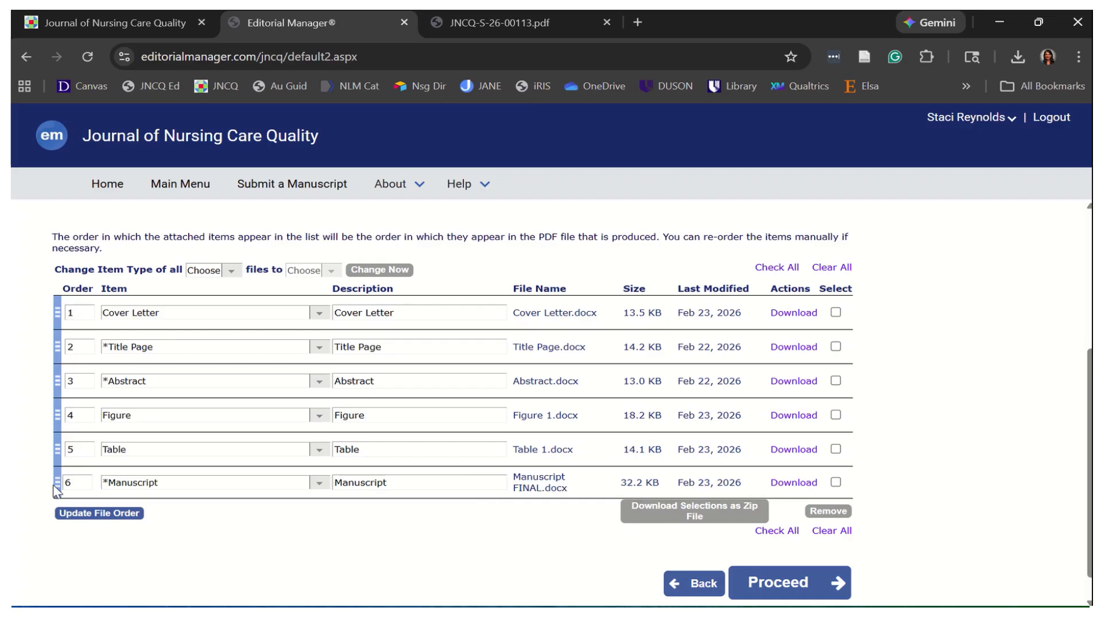
Move the Manuscript row up to fourth place, between Abstract and Figure
{"action": "left_click_drag", "start_coordinate": [57, 488], "coordinate": [60, 411]}
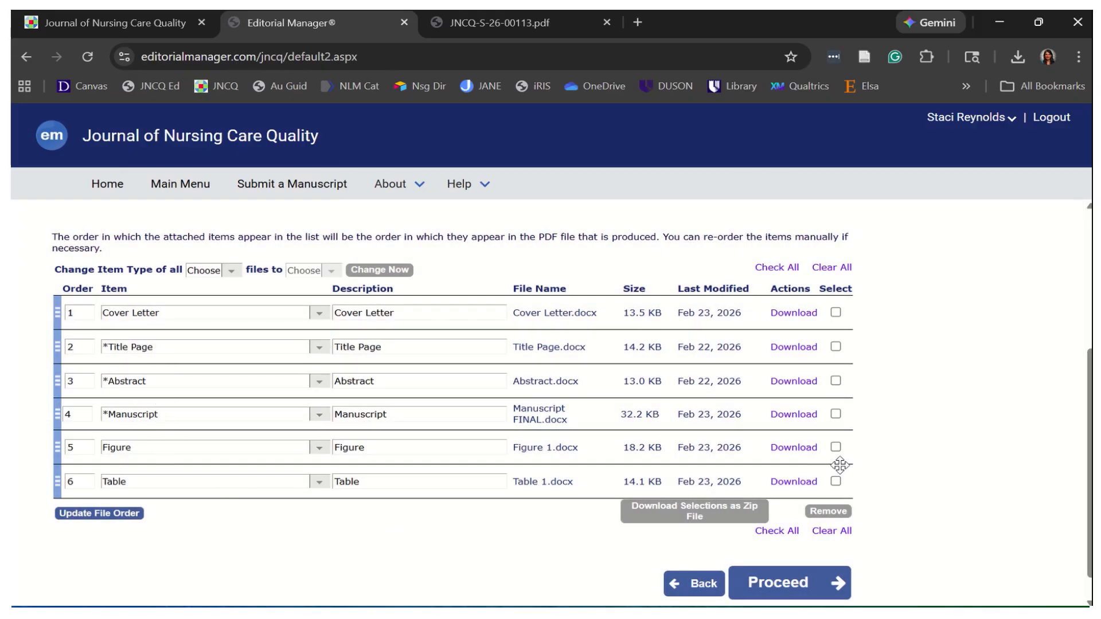
{"action": "scroll", "coordinate": [932, 466], "scroll_direction": "up", "scroll_amount": 1}
{"action": "scroll", "coordinate": [931, 466], "scroll_direction": "up", "scroll_amount": 2}
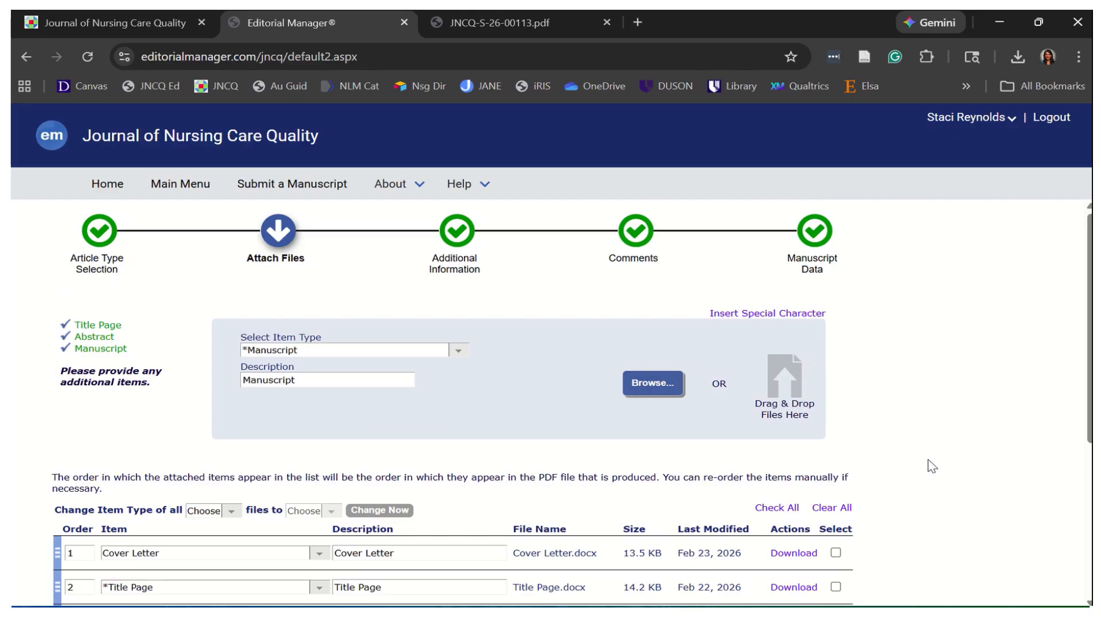
From Manuscript Data, build the approval PDF and proceed past the Publication Charges page
{"action": "left_click", "coordinate": [814, 232]}
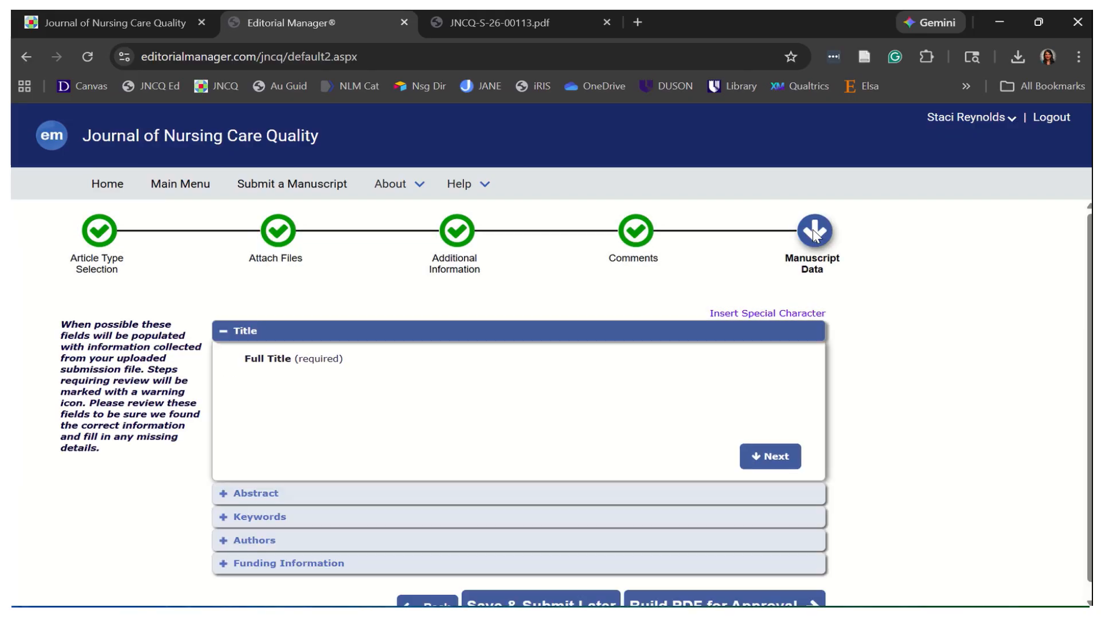
{"action": "scroll", "coordinate": [932, 441], "scroll_direction": "down", "scroll_amount": 2}
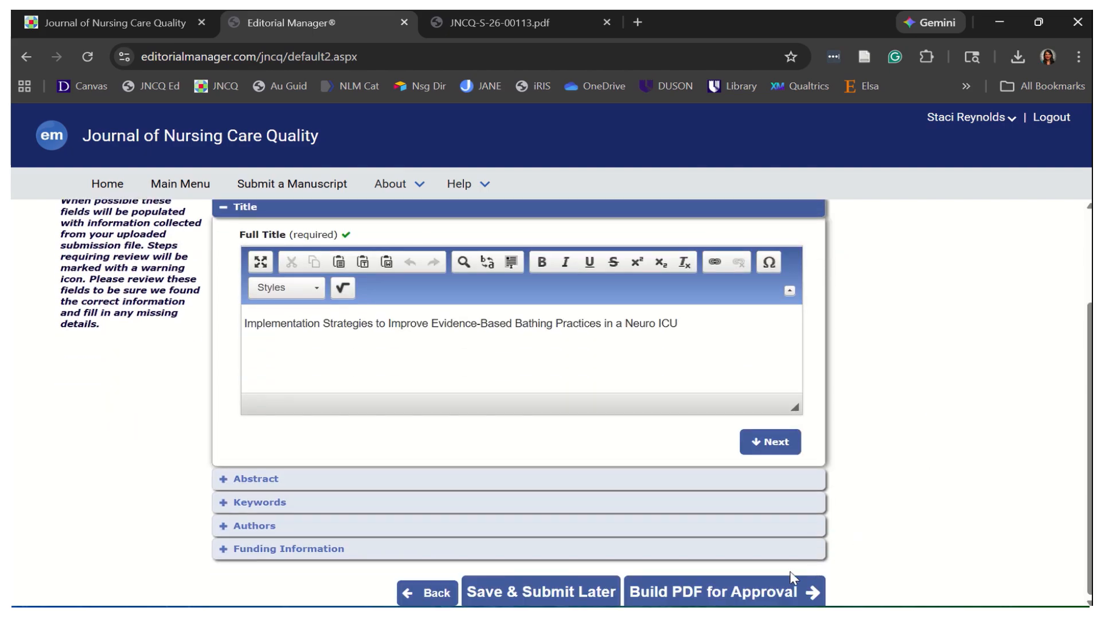
{"action": "left_click", "coordinate": [716, 587]}
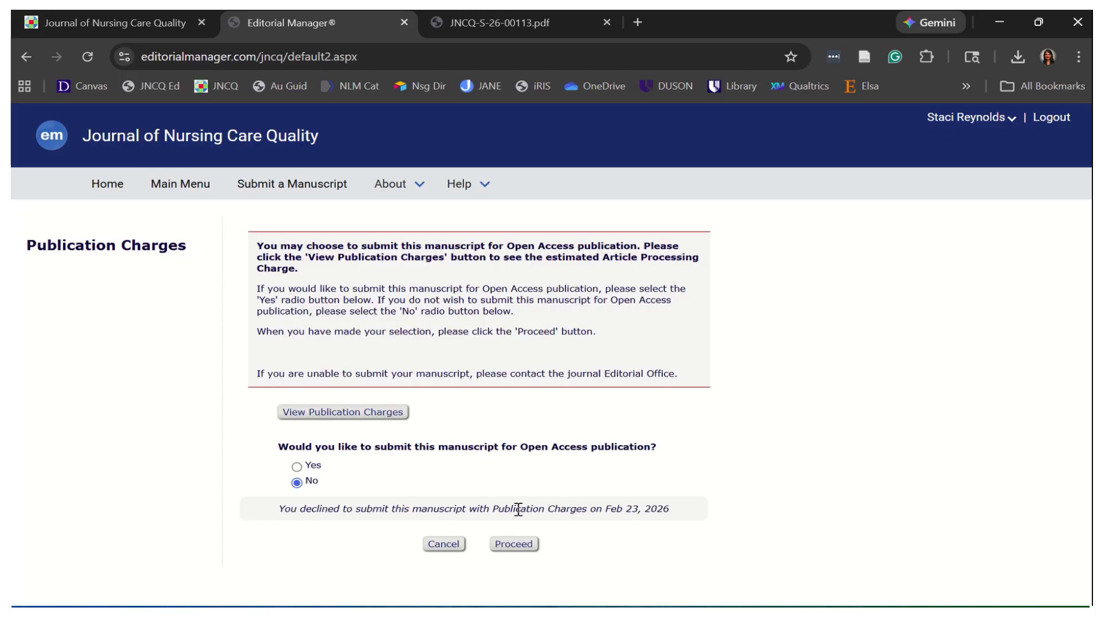
{"action": "left_click", "coordinate": [514, 546]}
{"action": "left_click", "coordinate": [514, 544]}
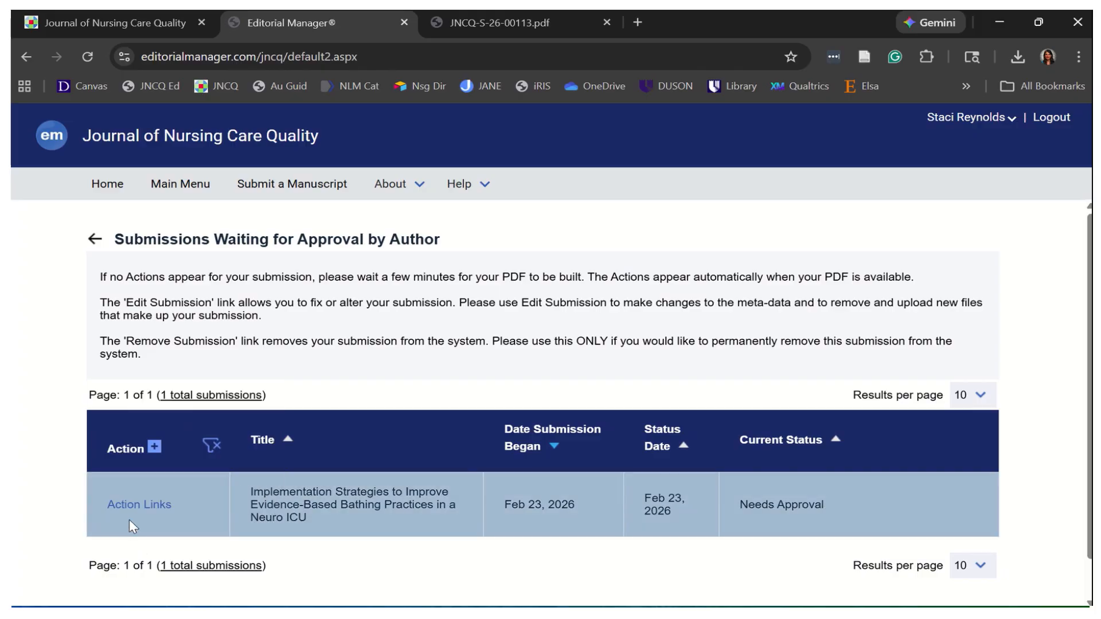
Download the rebuilt PDF via View Submission and open it in a new tab
{"action": "mouse_move", "coordinate": [138, 505]}
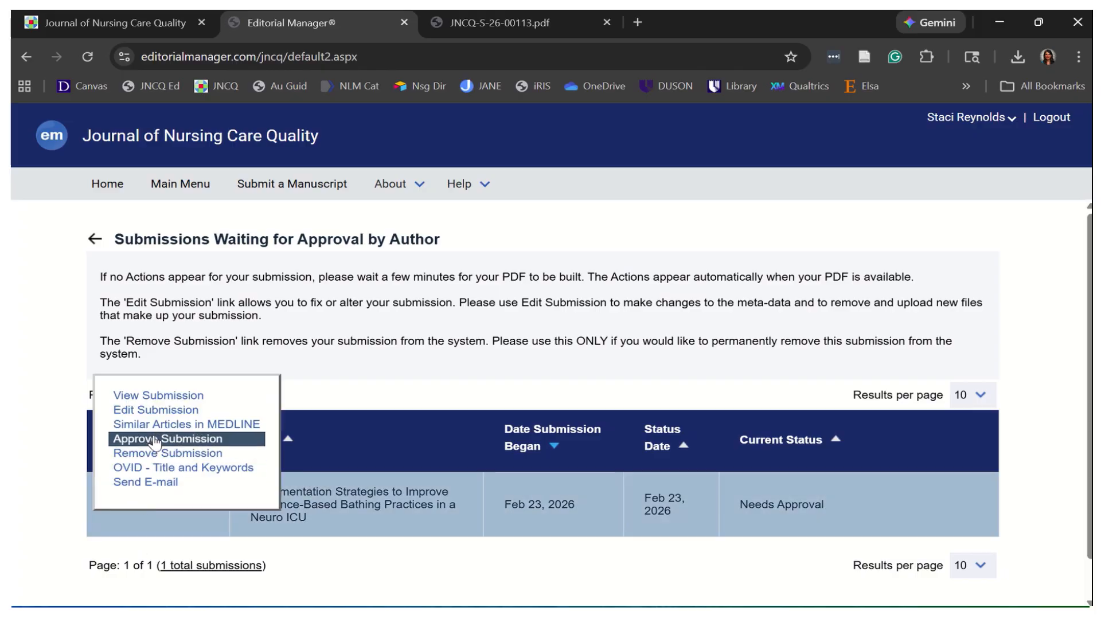
{"action": "left_click", "coordinate": [158, 397]}
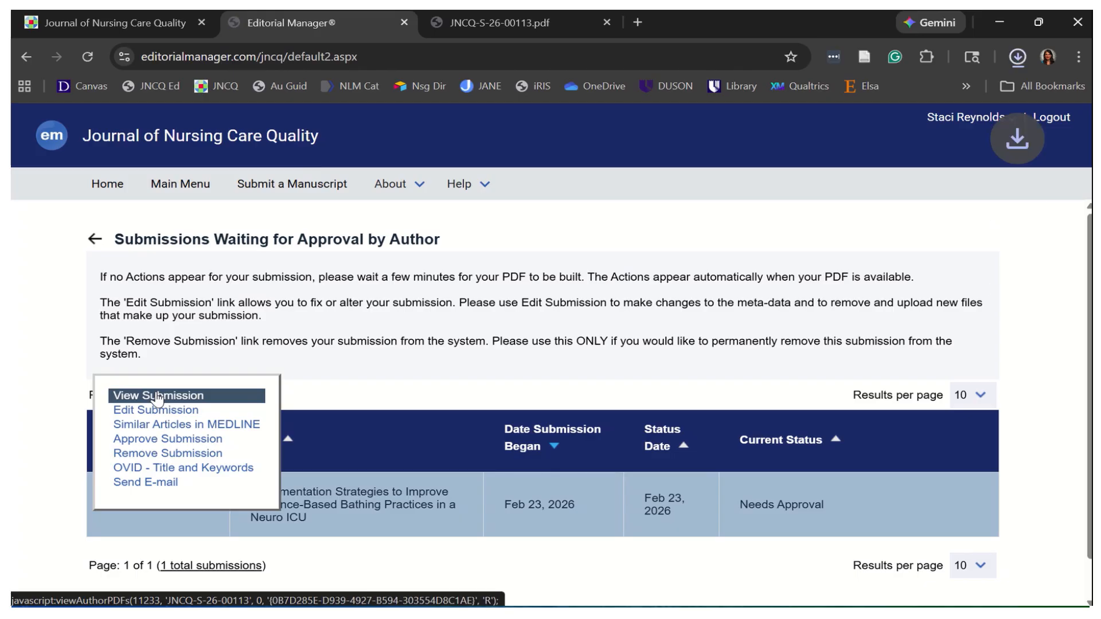
{"action": "left_click", "coordinate": [861, 96]}
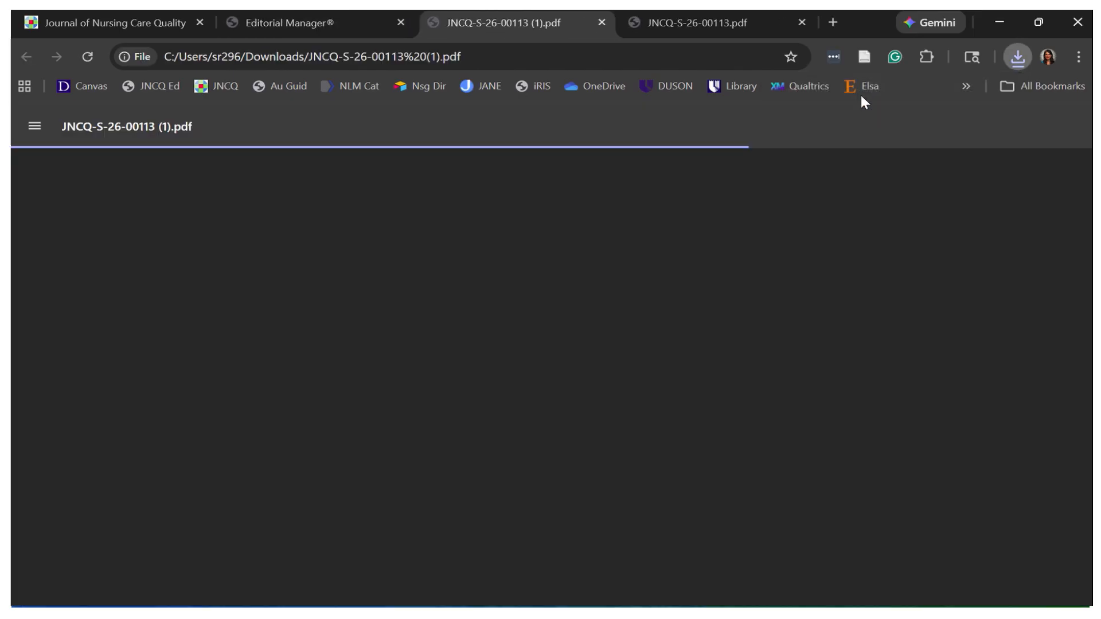
Scroll to page 5 to confirm the Manuscript follows the Abstract
{"action": "scroll", "coordinate": [982, 271], "scroll_direction": "down", "scroll_amount": 20}
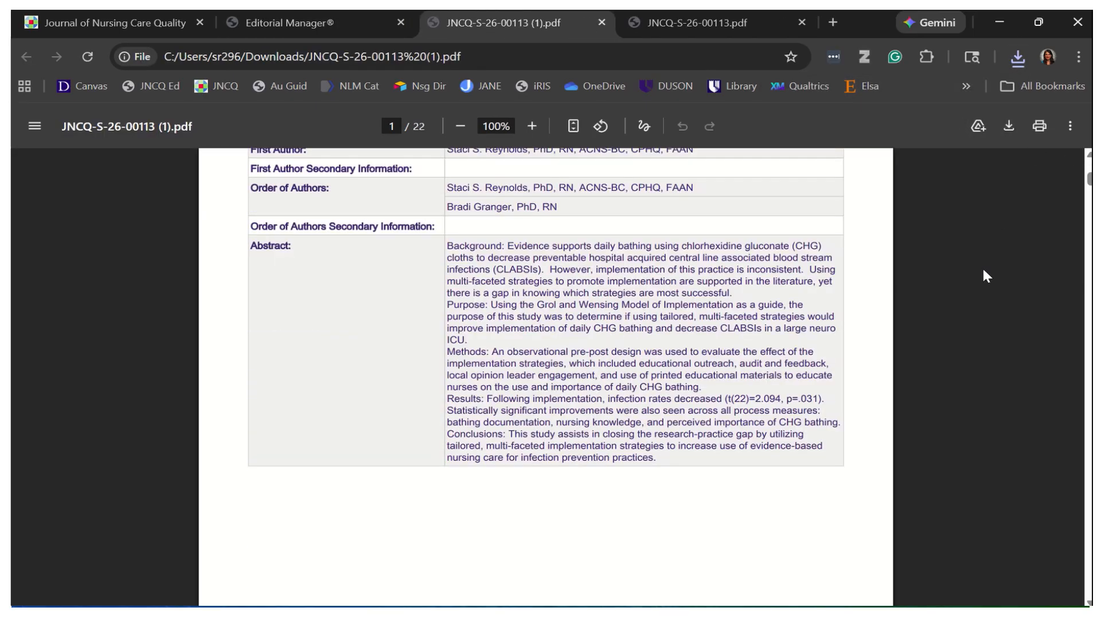
{"action": "scroll", "coordinate": [983, 270], "scroll_direction": "down", "scroll_amount": 15}
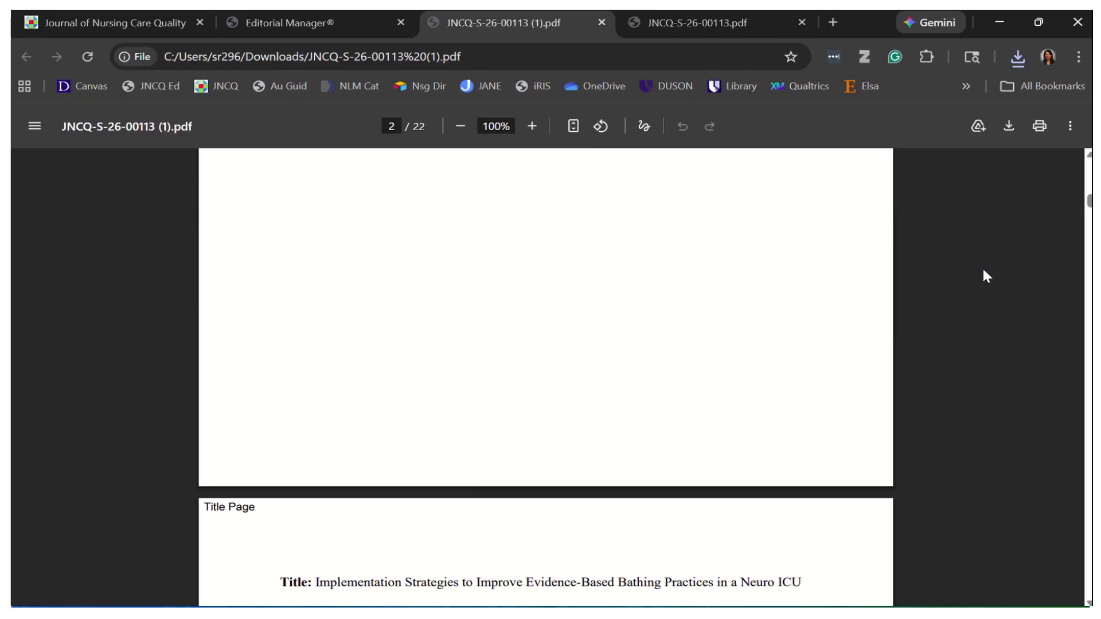
{"action": "scroll", "coordinate": [984, 274], "scroll_direction": "down", "scroll_amount": 13}
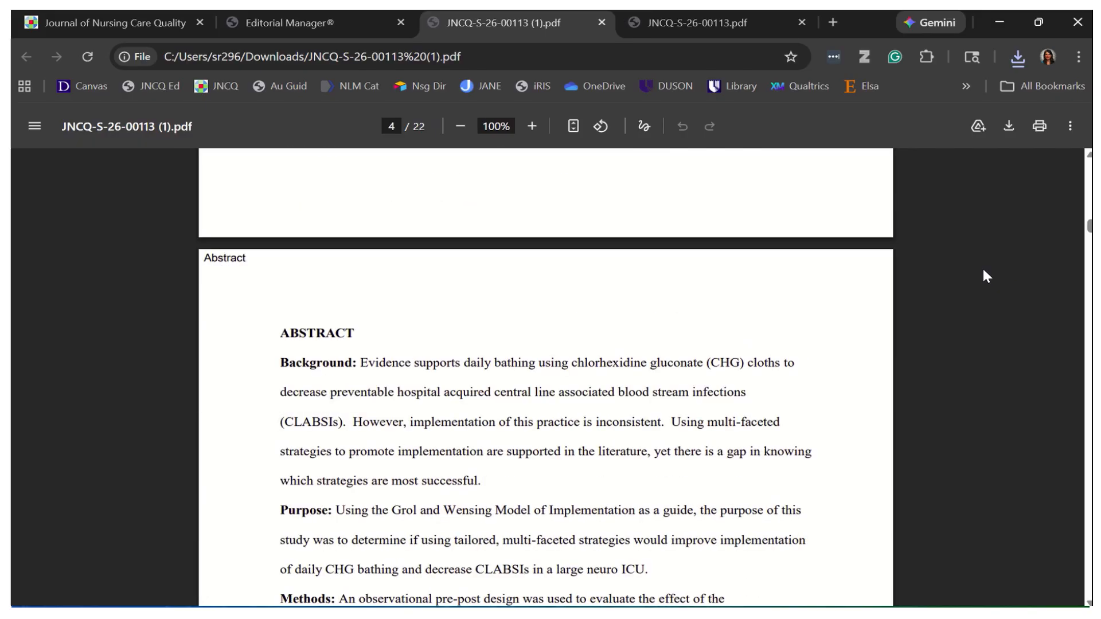
{"action": "scroll", "coordinate": [982, 271], "scroll_direction": "down", "scroll_amount": 6}
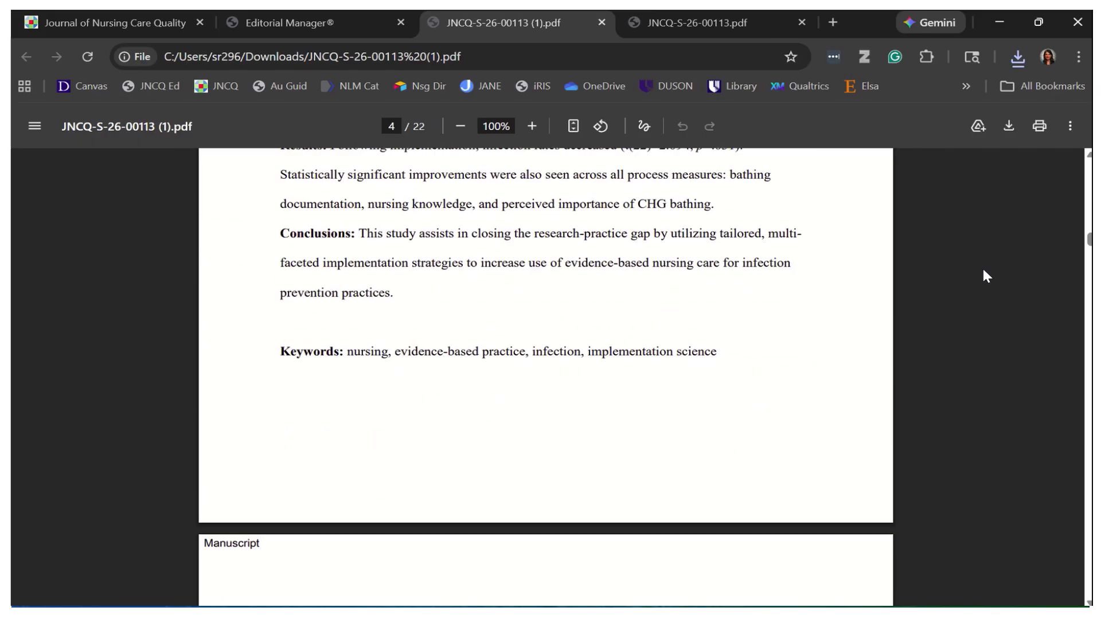
{"action": "scroll", "coordinate": [278, 321], "scroll_direction": "down", "scroll_amount": 3}
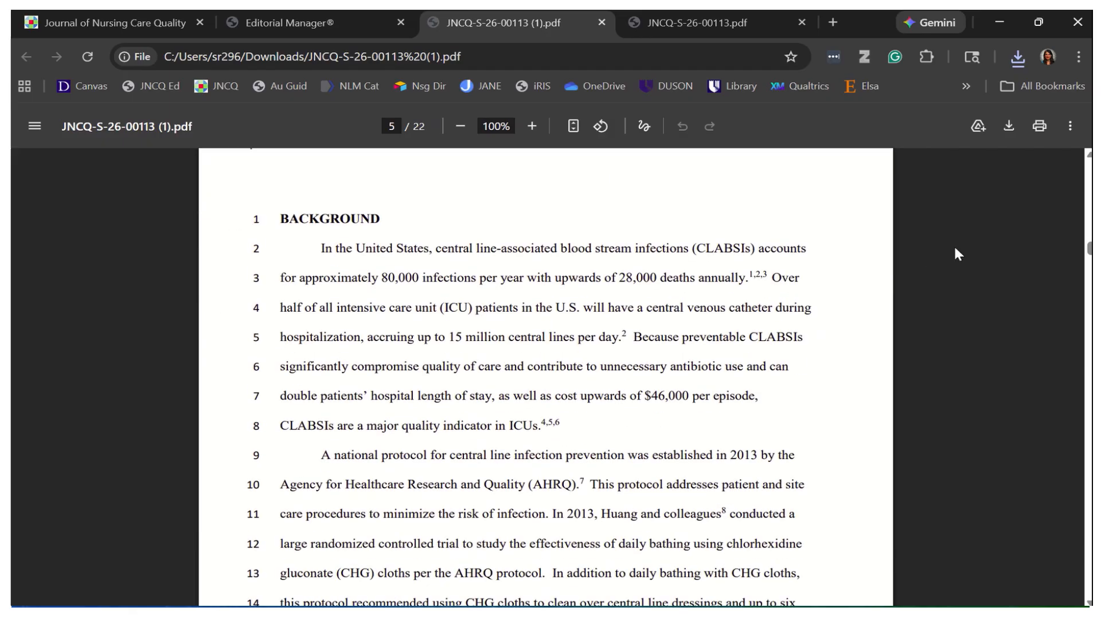
Return to Editorial Manager and reopen Submissions Waiting for Approval by Author from the Main Menu
{"action": "left_click", "coordinate": [280, 22]}
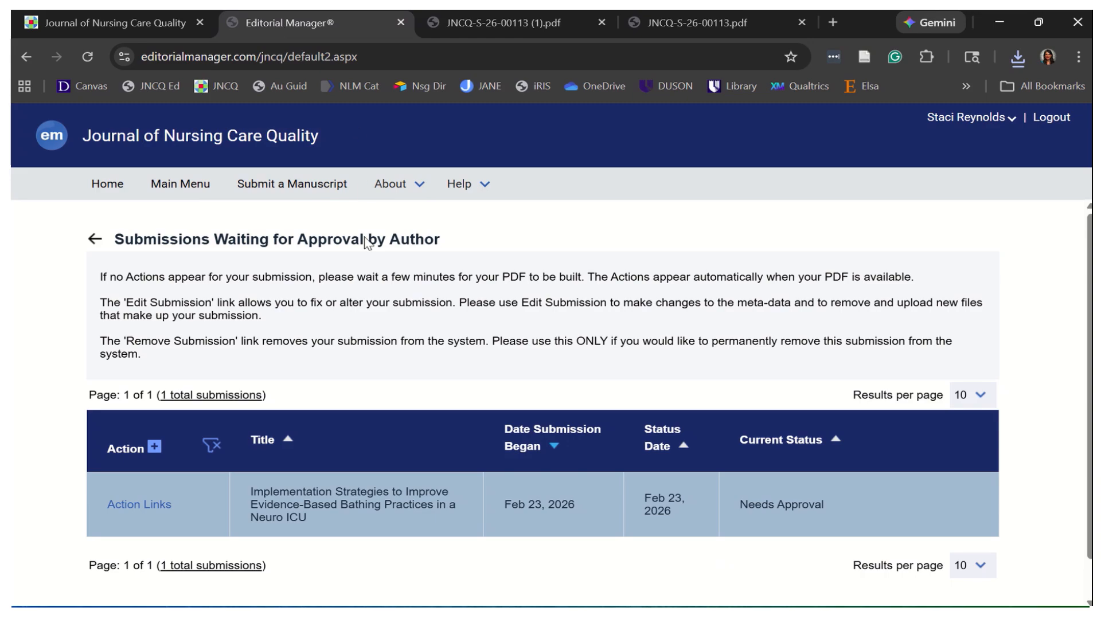
{"action": "left_click", "coordinate": [122, 507]}
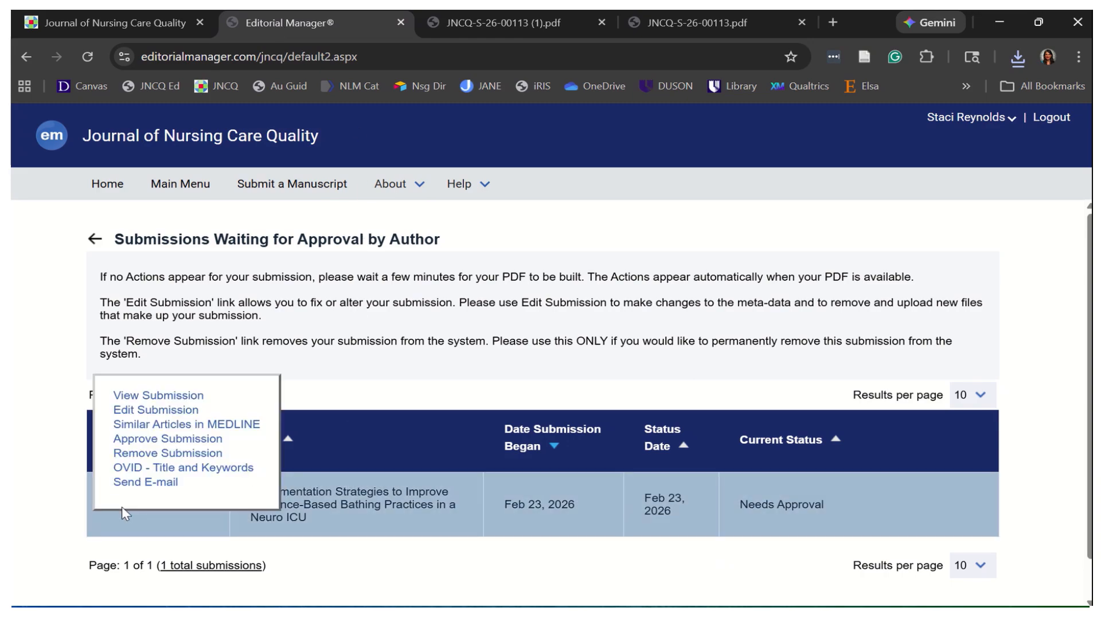
{"action": "left_click", "coordinate": [179, 439]}
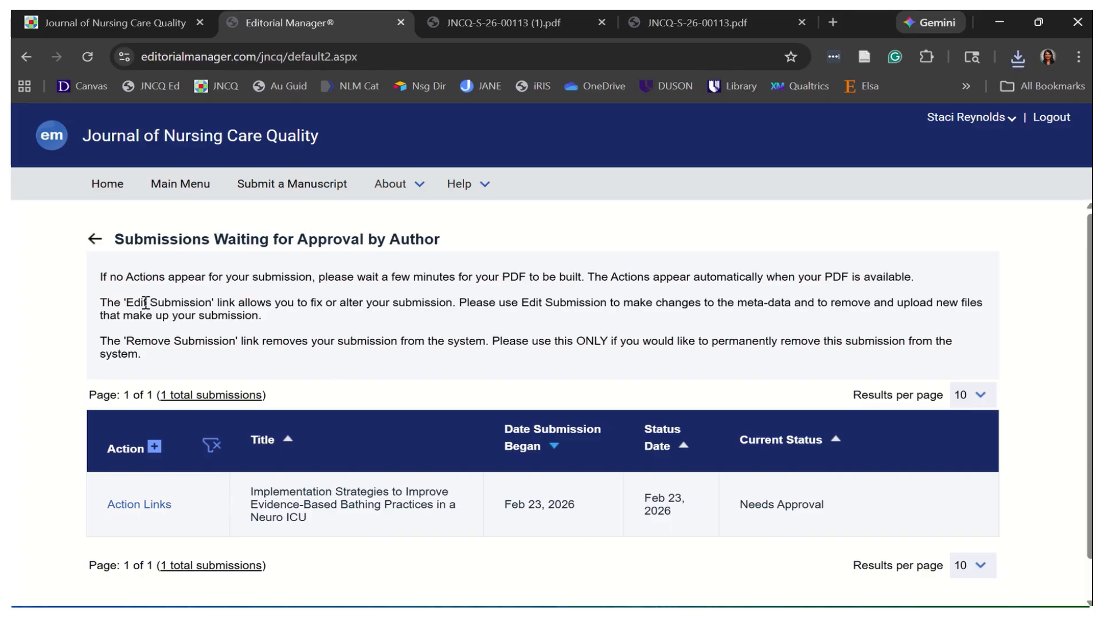
{"action": "left_click", "coordinate": [178, 185]}
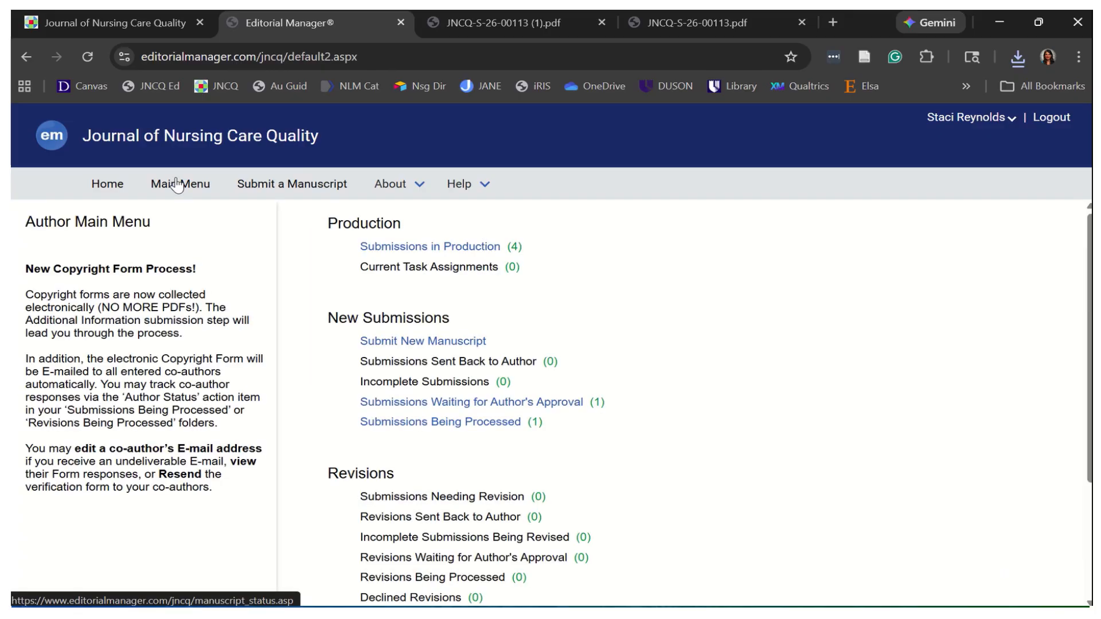
{"action": "left_click", "coordinate": [401, 408]}
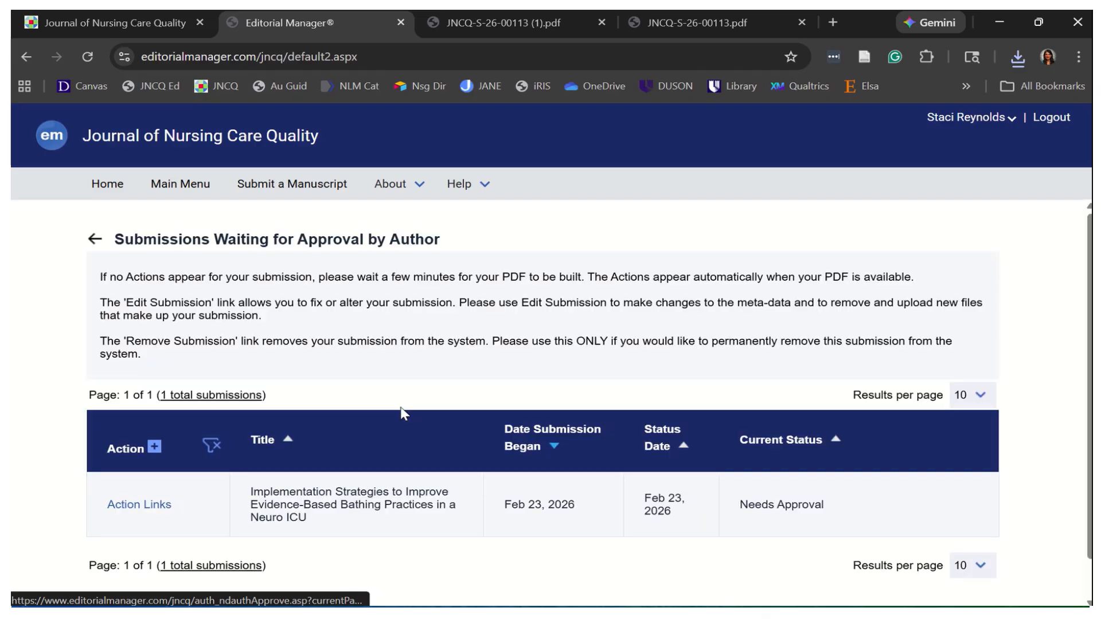
Permanently delete the demo submission via Remove Submission, then return to the Main Menu
{"action": "left_click", "coordinate": [153, 513]}
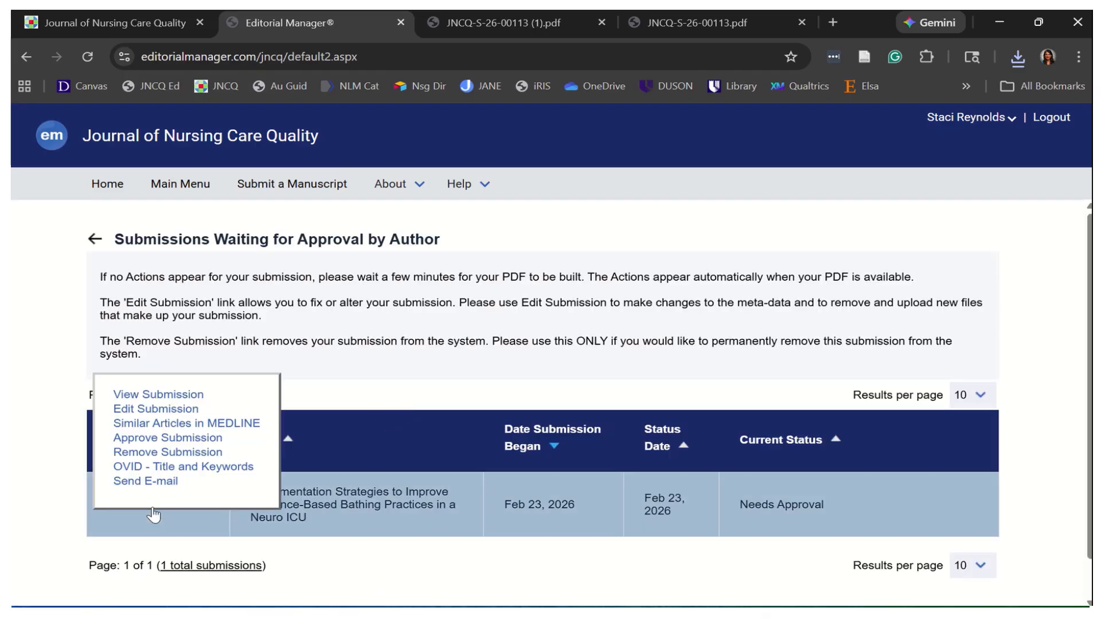
{"action": "left_click", "coordinate": [182, 457]}
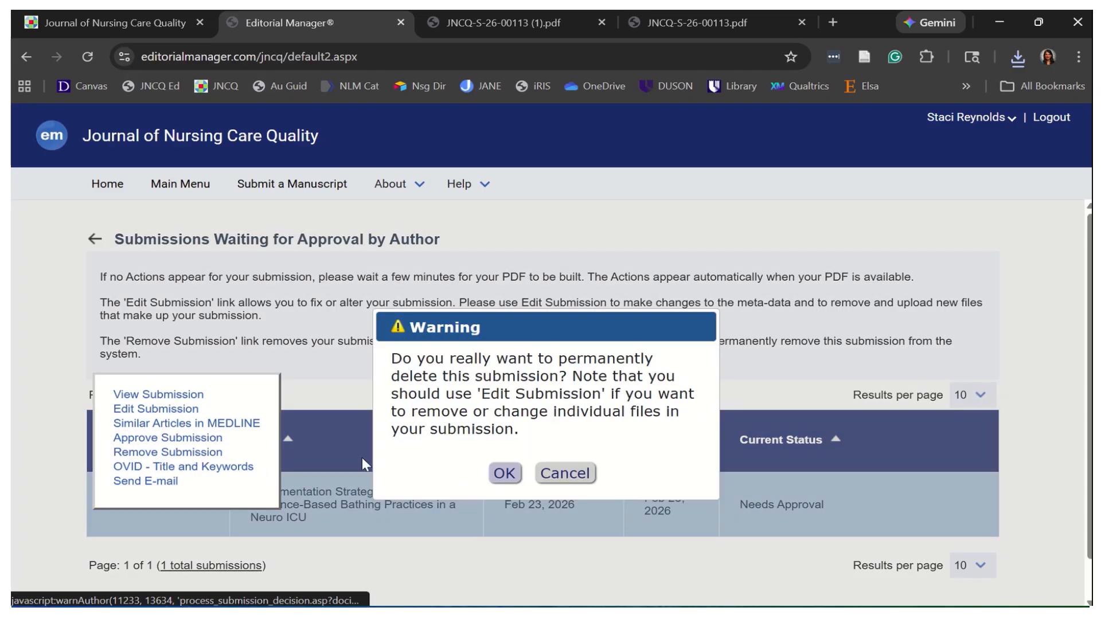
{"action": "left_click", "coordinate": [511, 472]}
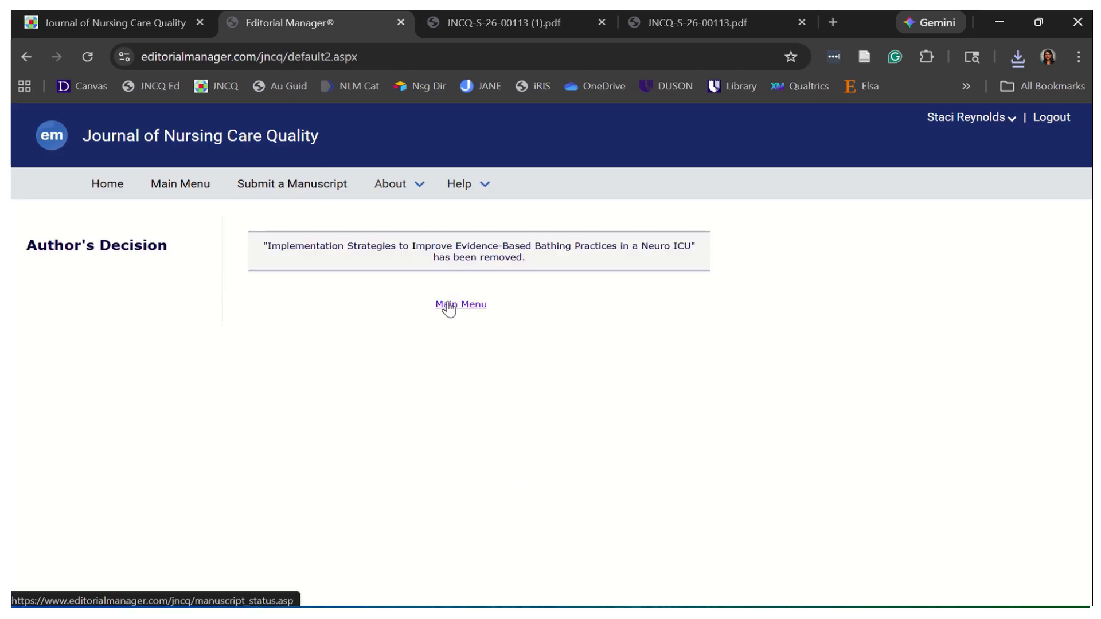
{"action": "left_click", "coordinate": [447, 306]}
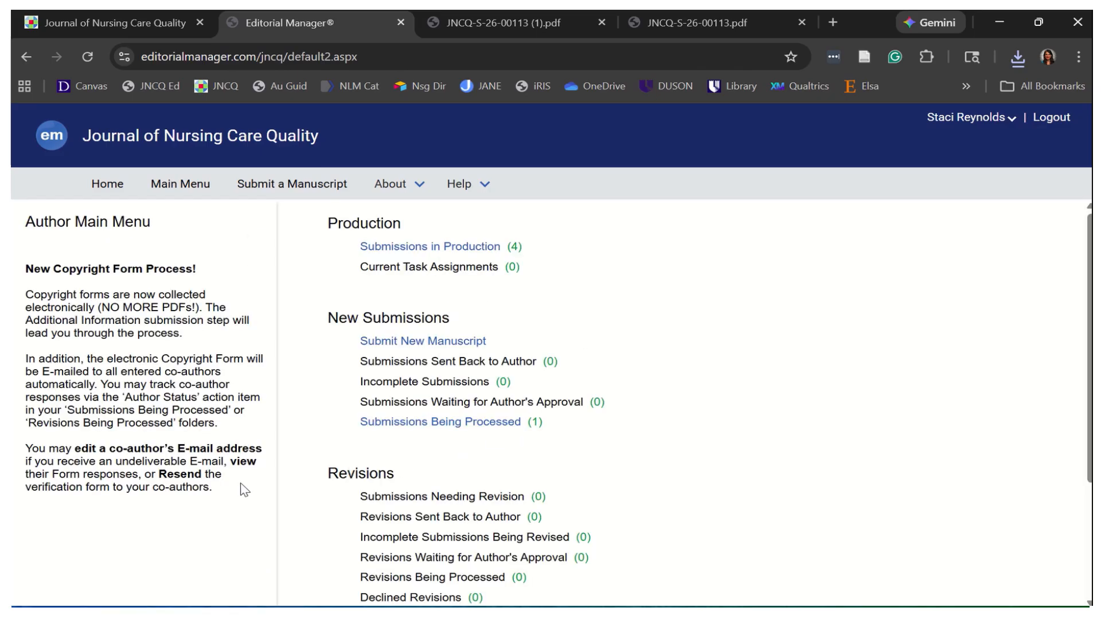